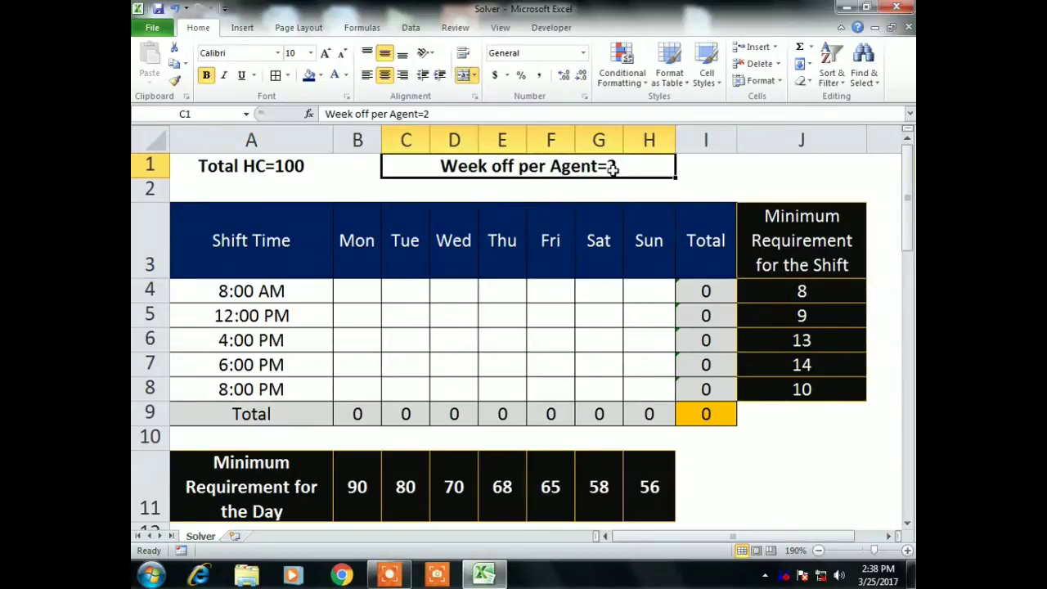
- Merge cells I1:J1 above the totals and enter the label Weekly HC=500
{"action": "left_click", "coordinate": [286, 168]}
{"action": "left_click", "coordinate": [455, 173]}
{"action": "left_click", "coordinate": [752, 165]}
{"action": "left_click", "coordinate": [695, 167]}
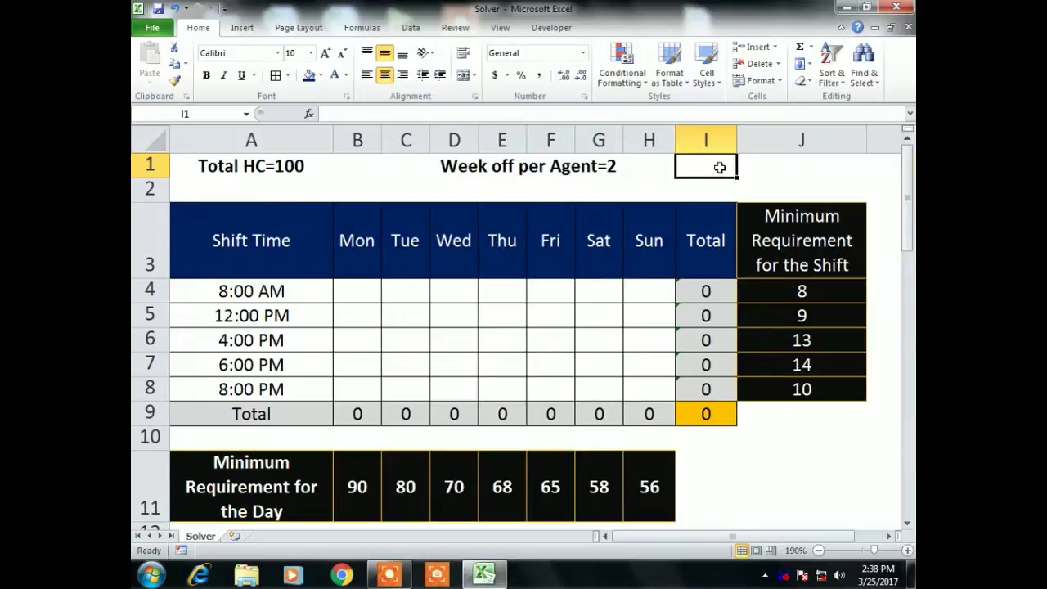
{"action": "left_click_drag", "start_coordinate": [719, 167], "coordinate": [769, 167]}
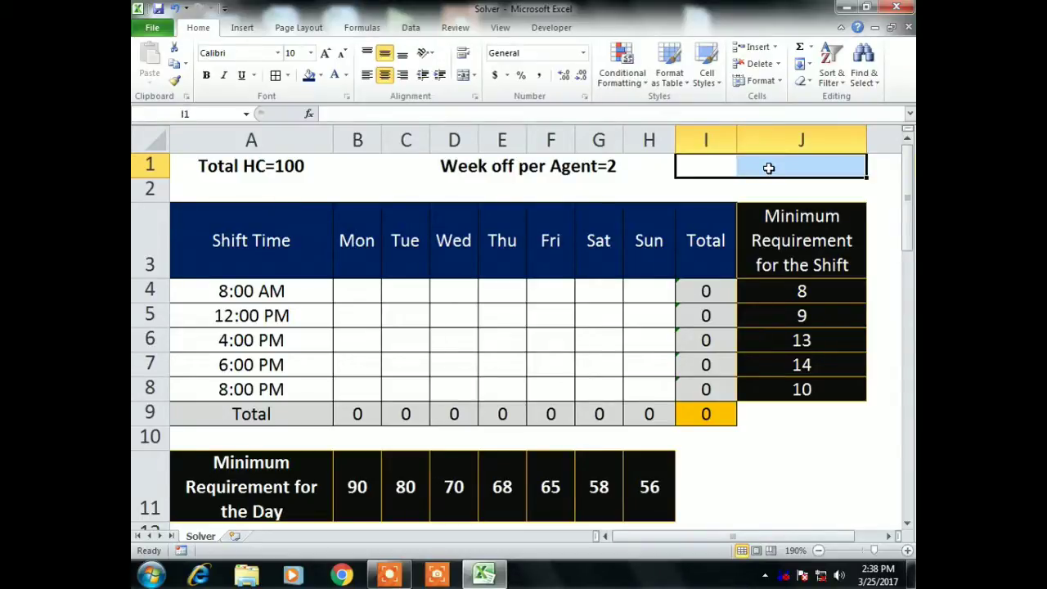
{"action": "left_click", "coordinate": [463, 75]}
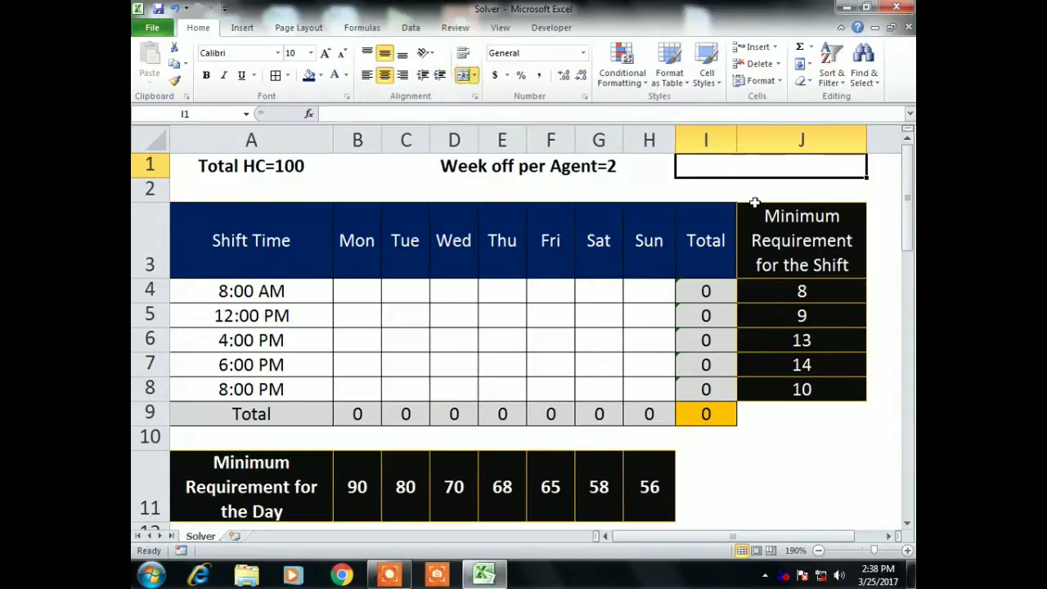
{"action": "type", "text": "Weekl"}
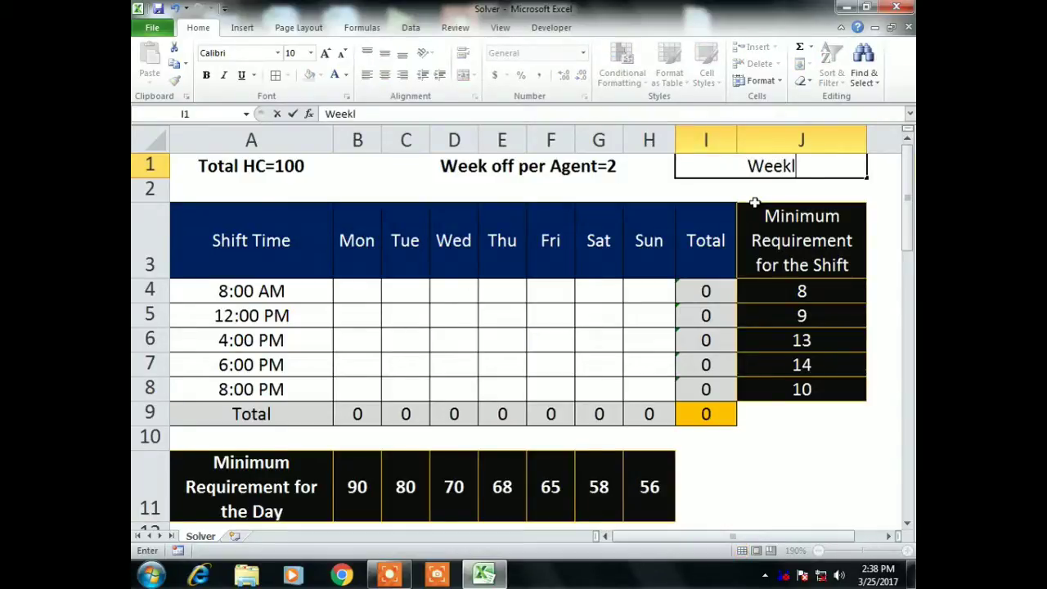
{"action": "type", "text": "y HC=500"}
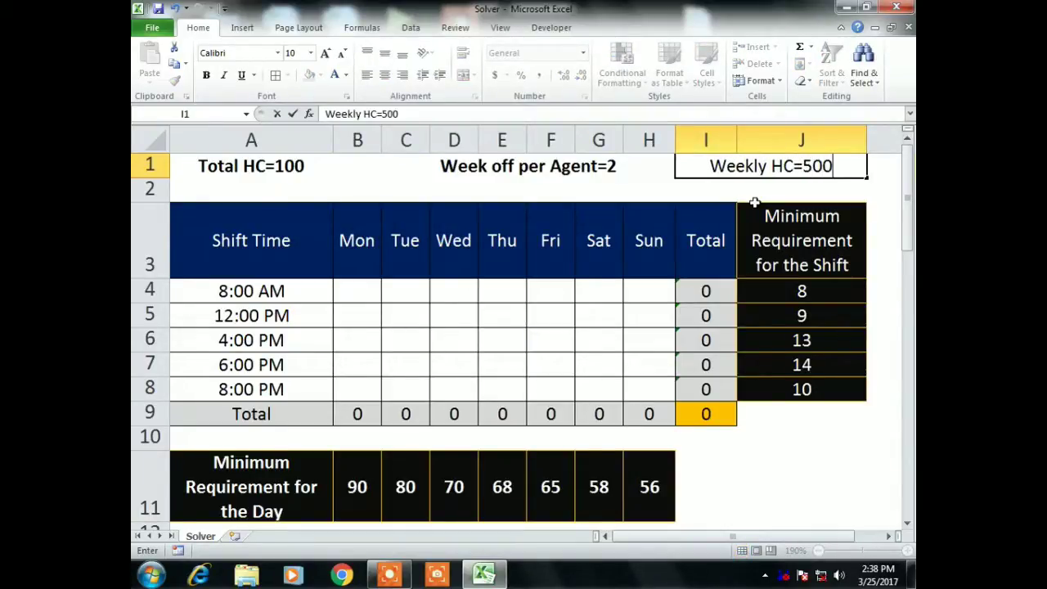
{"action": "key", "text": "Return"}
{"action": "key", "text": "Up"}
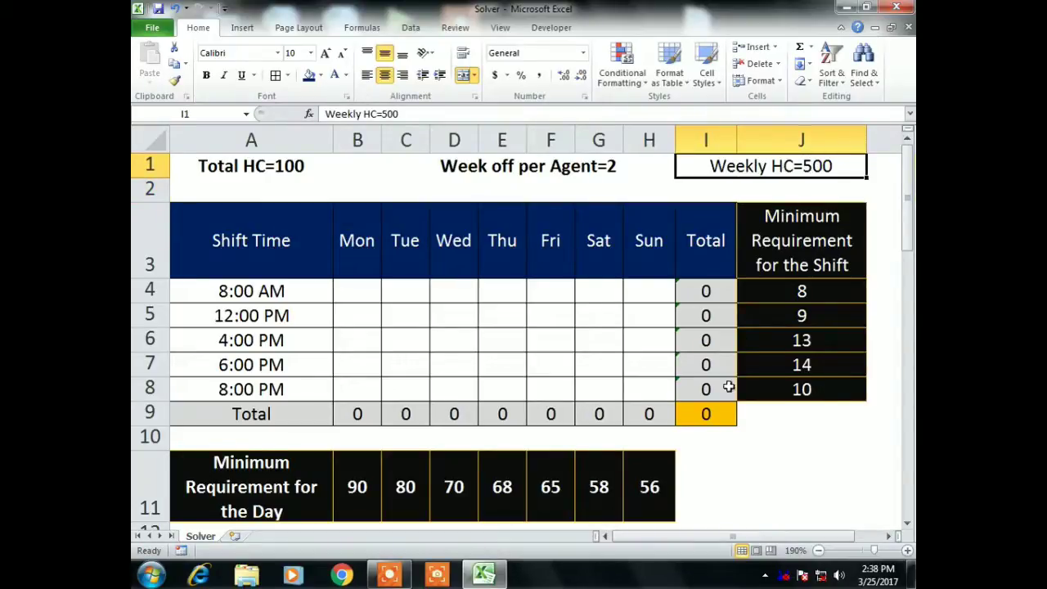
- Review the grand total cell I9, the shift times in A4:A9 and the weekday headers in B3:H3
{"action": "left_click", "coordinate": [713, 415]}
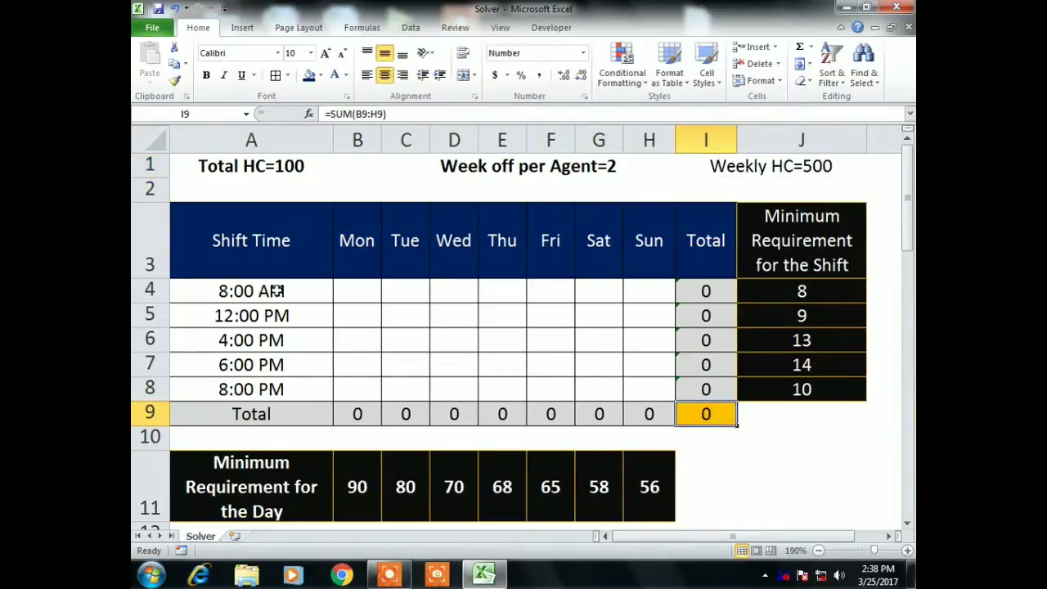
{"action": "left_click_drag", "start_coordinate": [278, 290], "coordinate": [268, 384]}
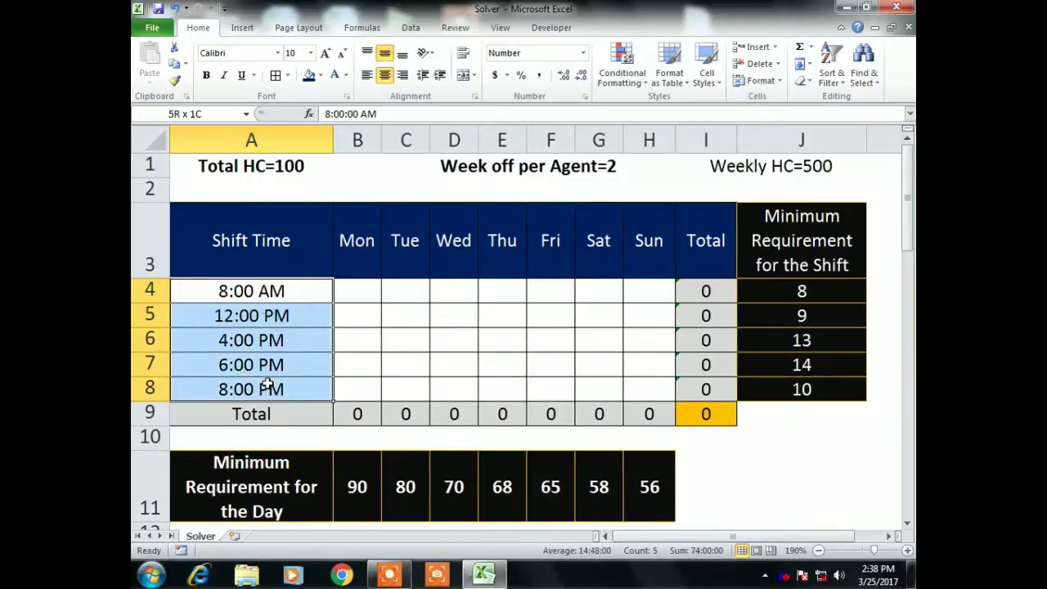
{"action": "left_click", "coordinate": [246, 316]}
{"action": "left_click", "coordinate": [254, 340]}
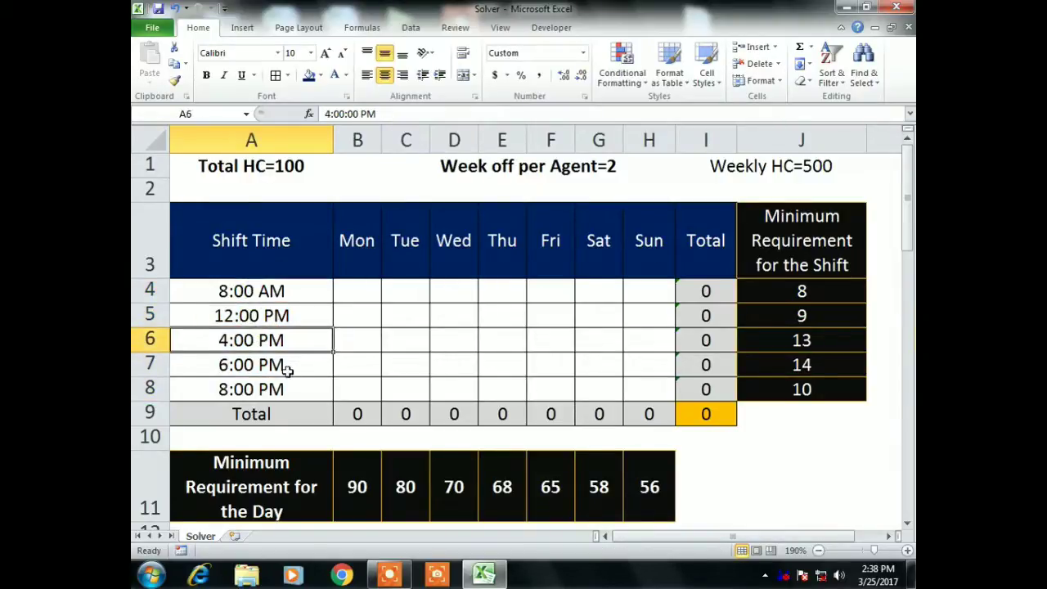
{"action": "left_click", "coordinate": [288, 367]}
{"action": "left_click", "coordinate": [291, 389]}
{"action": "left_click", "coordinate": [293, 414]}
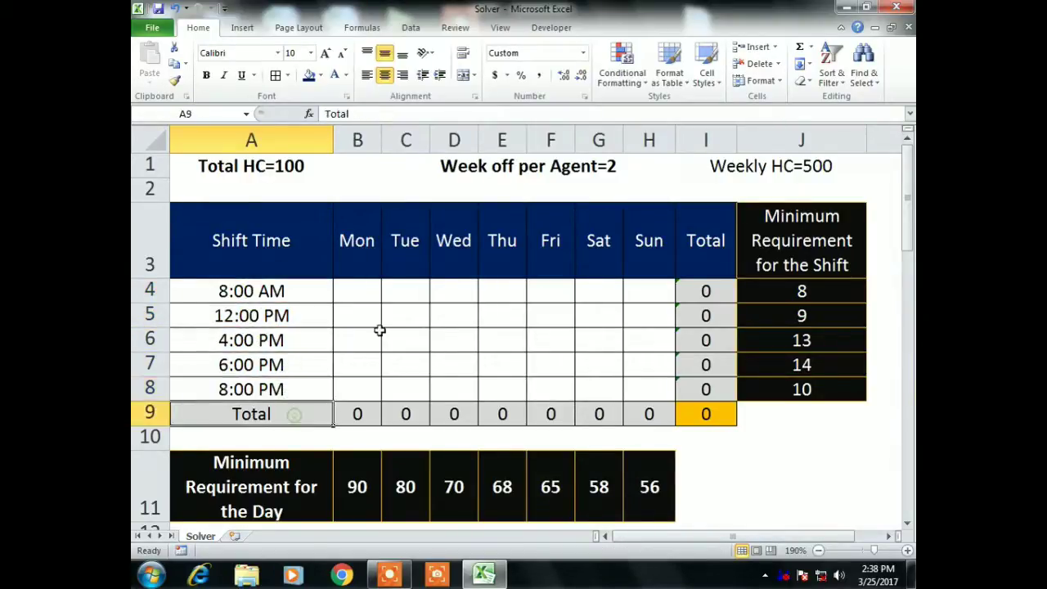
{"action": "left_click_drag", "start_coordinate": [346, 237], "coordinate": [620, 259]}
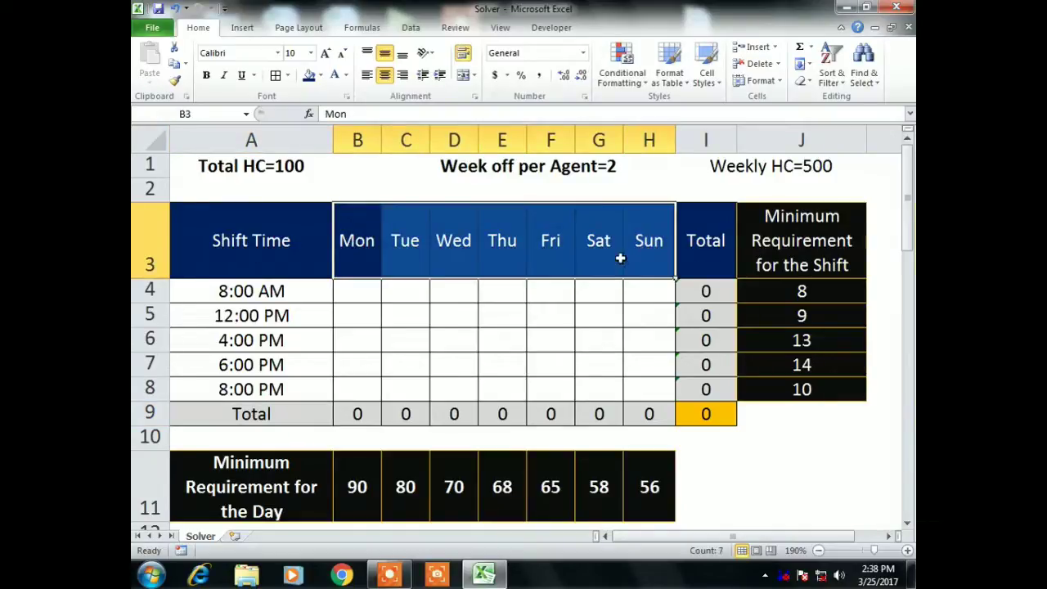
{"action": "left_click", "coordinate": [367, 297]}
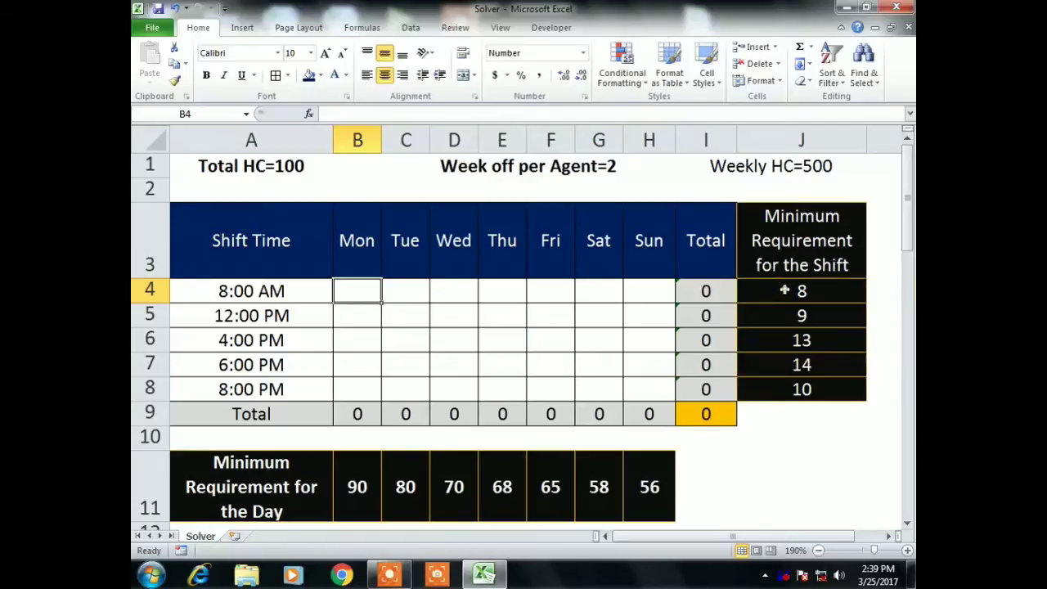
- Compare the minimum shift requirements in J4:J8 with the schedule grid B4:H8, going through the weekday columns
{"action": "left_click_drag", "start_coordinate": [783, 290], "coordinate": [784, 373]}
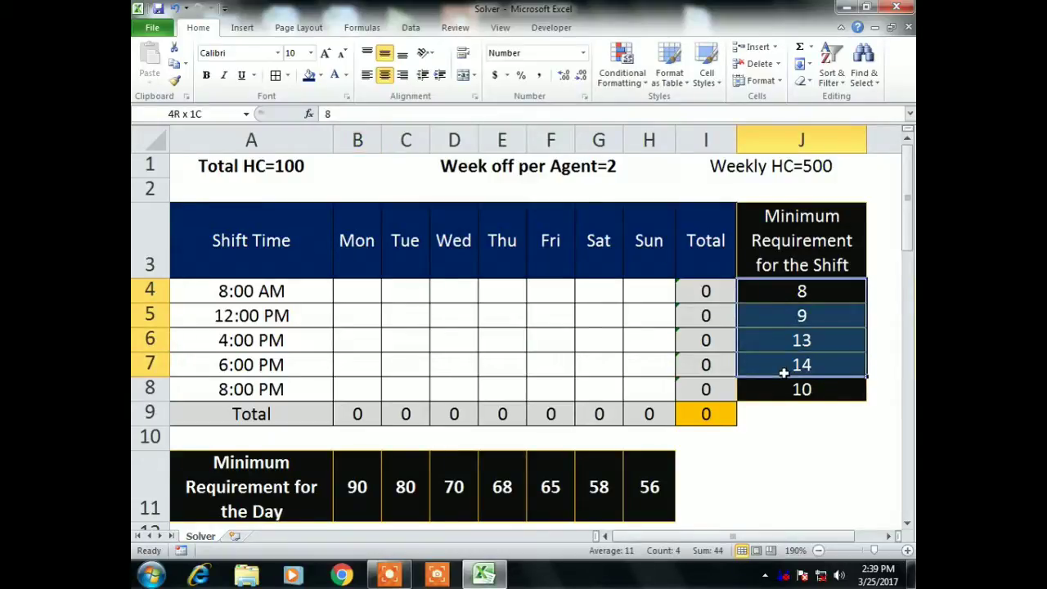
{"action": "left_click_drag", "start_coordinate": [350, 285], "coordinate": [653, 392]}
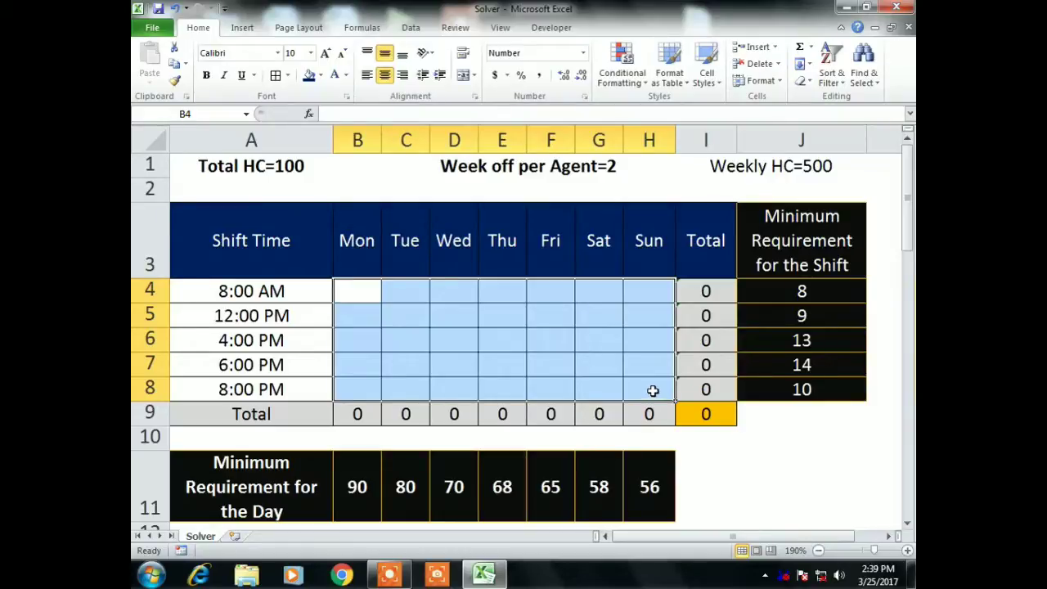
{"action": "left_click_drag", "start_coordinate": [273, 294], "coordinate": [293, 390]}
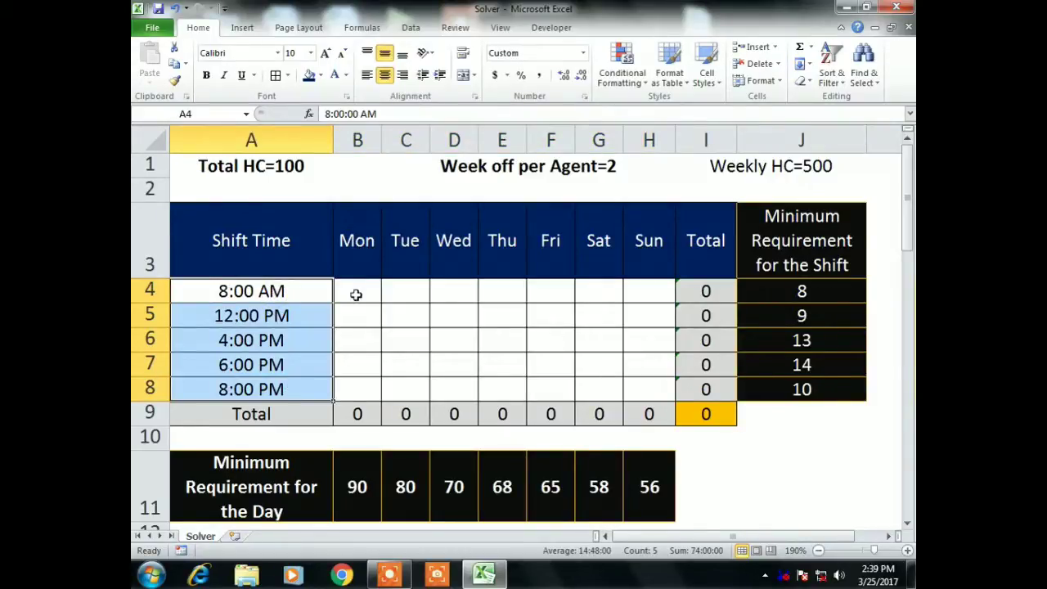
{"action": "left_click_drag", "start_coordinate": [353, 293], "coordinate": [662, 398]}
{"action": "left_click_drag", "start_coordinate": [803, 286], "coordinate": [811, 390]}
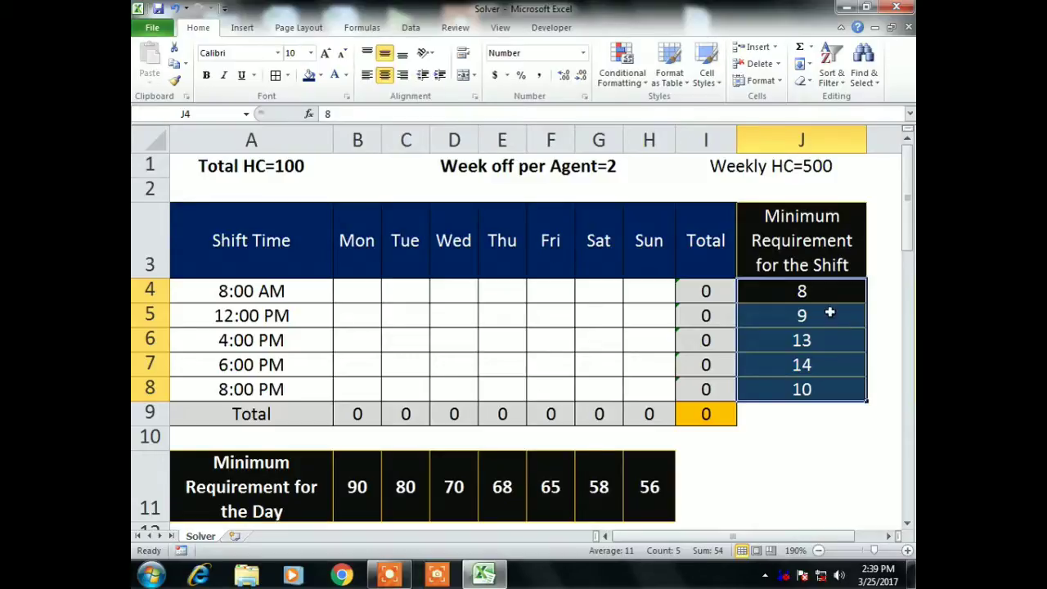
{"action": "left_click_drag", "start_coordinate": [823, 295], "coordinate": [814, 391]}
{"action": "left_click_drag", "start_coordinate": [381, 298], "coordinate": [363, 391]}
{"action": "left_click_drag", "start_coordinate": [416, 286], "coordinate": [412, 391]}
{"action": "left_click_drag", "start_coordinate": [463, 286], "coordinate": [458, 391]}
{"action": "left_click_drag", "start_coordinate": [512, 289], "coordinate": [507, 392]}
{"action": "left_click", "coordinate": [610, 288]}
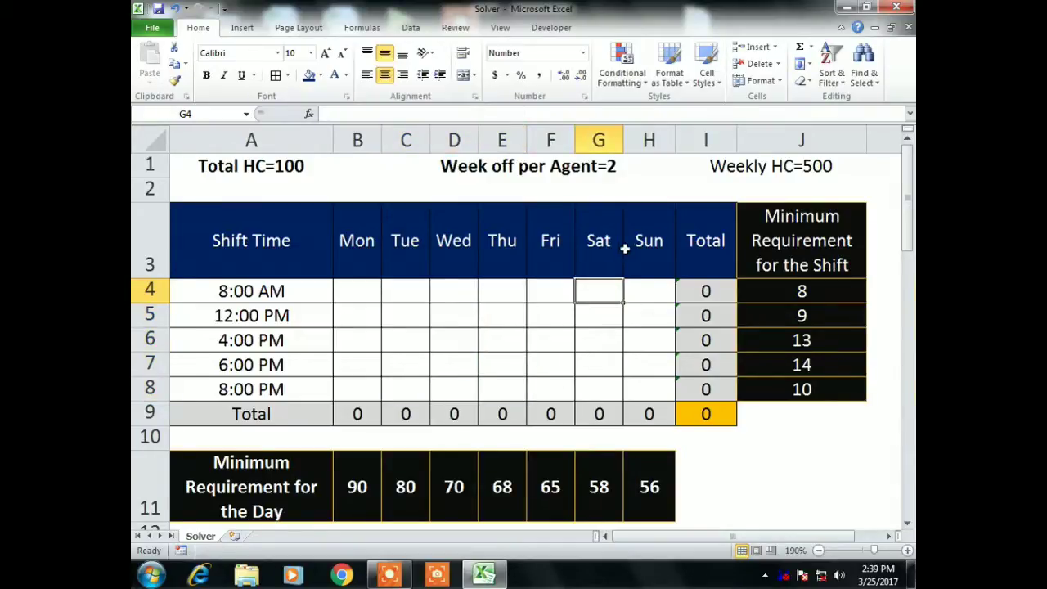
- Examine the minimum daily requirement for Monday in row 11 and the daily total formulas in row 9
{"action": "left_click", "coordinate": [254, 495]}
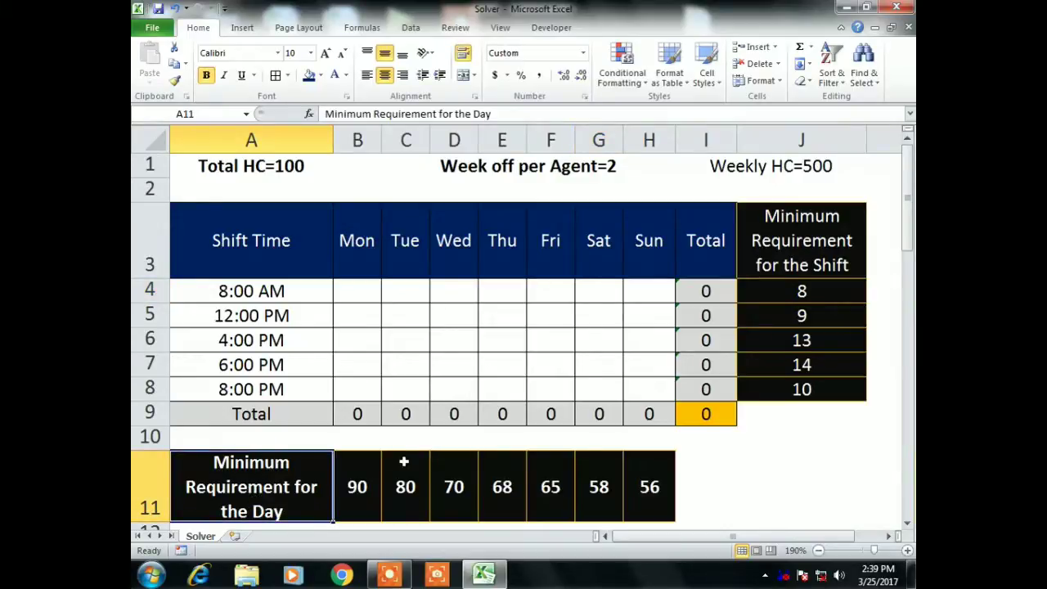
{"action": "left_click", "coordinate": [351, 484]}
{"action": "left_click_drag", "start_coordinate": [360, 292], "coordinate": [360, 395]}
{"action": "left_click", "coordinate": [358, 413]}
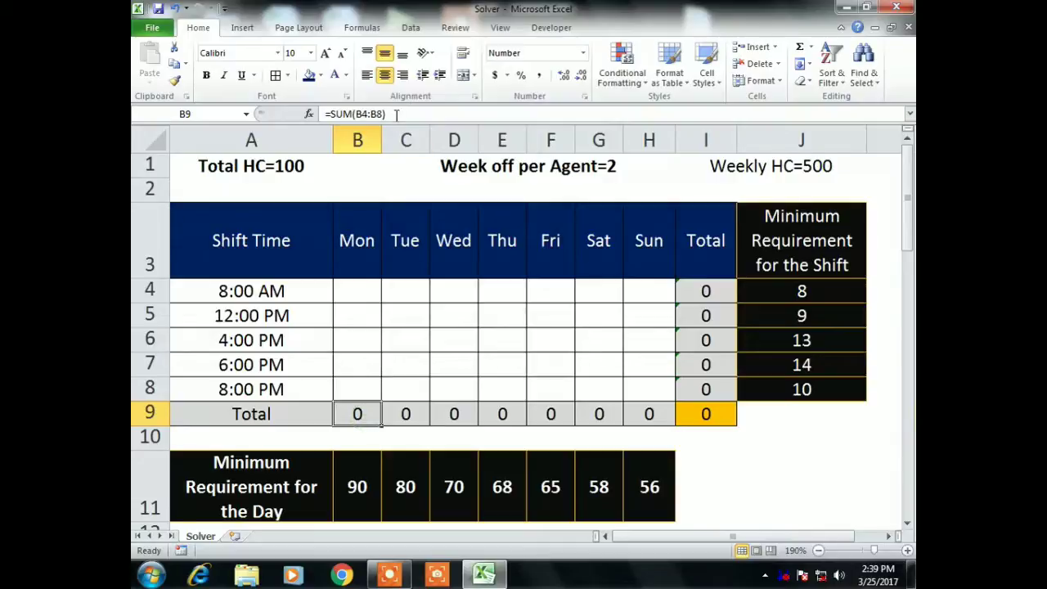
{"action": "key", "text": "F2"}
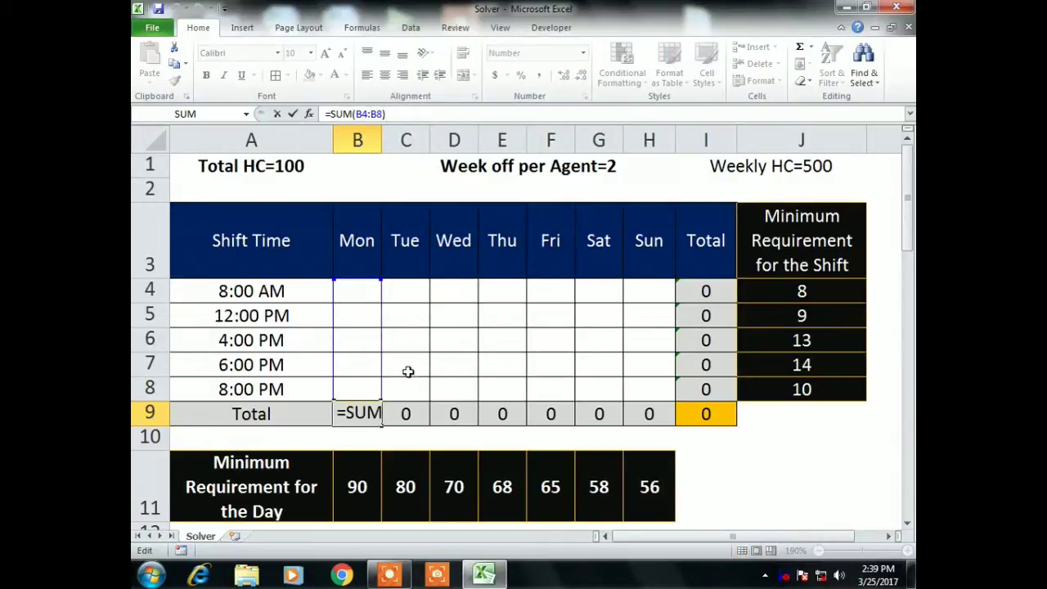
{"action": "left_click", "coordinate": [406, 413]}
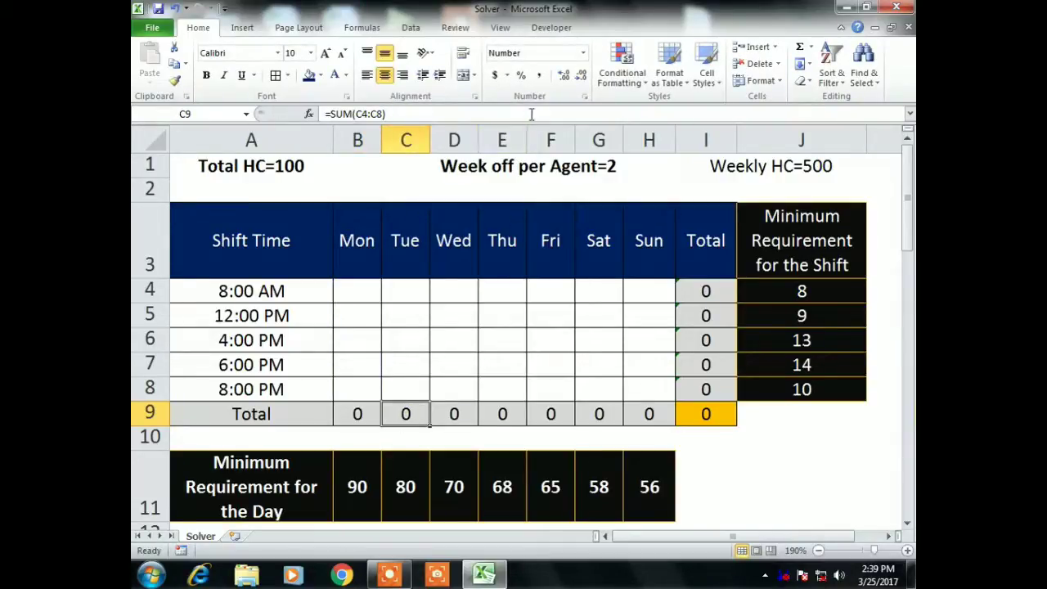
{"action": "key", "text": "F2"}
{"action": "key", "text": "Escape"}
{"action": "left_click", "coordinate": [504, 414]}
{"action": "left_click", "coordinate": [596, 414]}
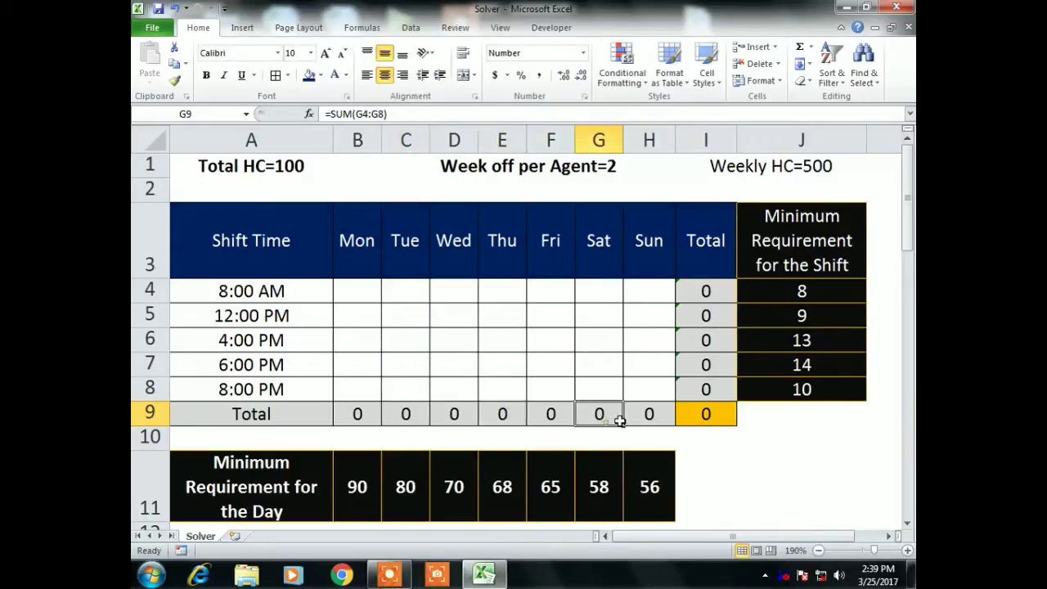
{"action": "left_click", "coordinate": [646, 414]}
- Inspect the shift total formulas in I4:I8 one by one, ending at the grand total in I9
{"action": "left_click", "coordinate": [740, 309]}
{"action": "left_click", "coordinate": [724, 289]}
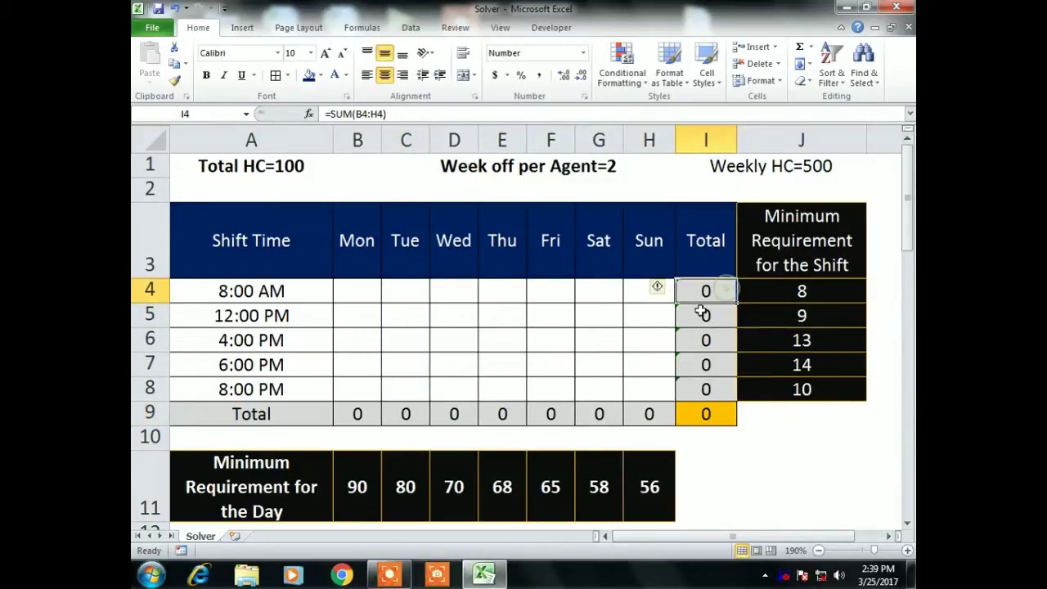
{"action": "left_click", "coordinate": [562, 114]}
{"action": "key", "text": "Escape"}
{"action": "key", "text": "Down"}
{"action": "left_click", "coordinate": [563, 114]}
{"action": "key", "text": "Escape"}
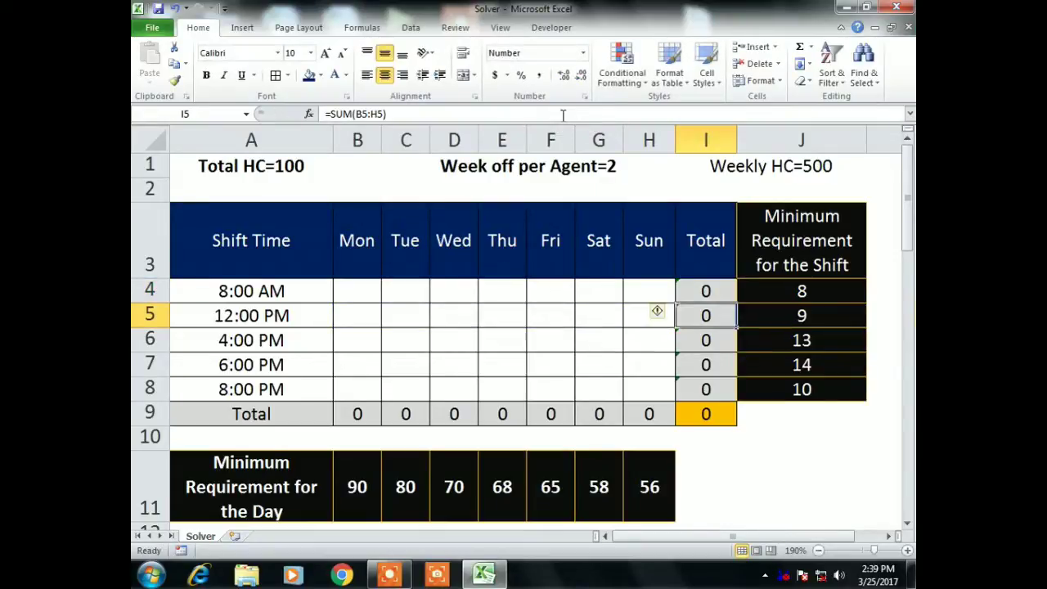
{"action": "key", "text": "Down"}
{"action": "left_click", "coordinate": [563, 114]}
{"action": "key", "text": "Escape"}
{"action": "key", "text": "Down"}
{"action": "left_click", "coordinate": [563, 114]}
{"action": "key", "text": "Escape"}
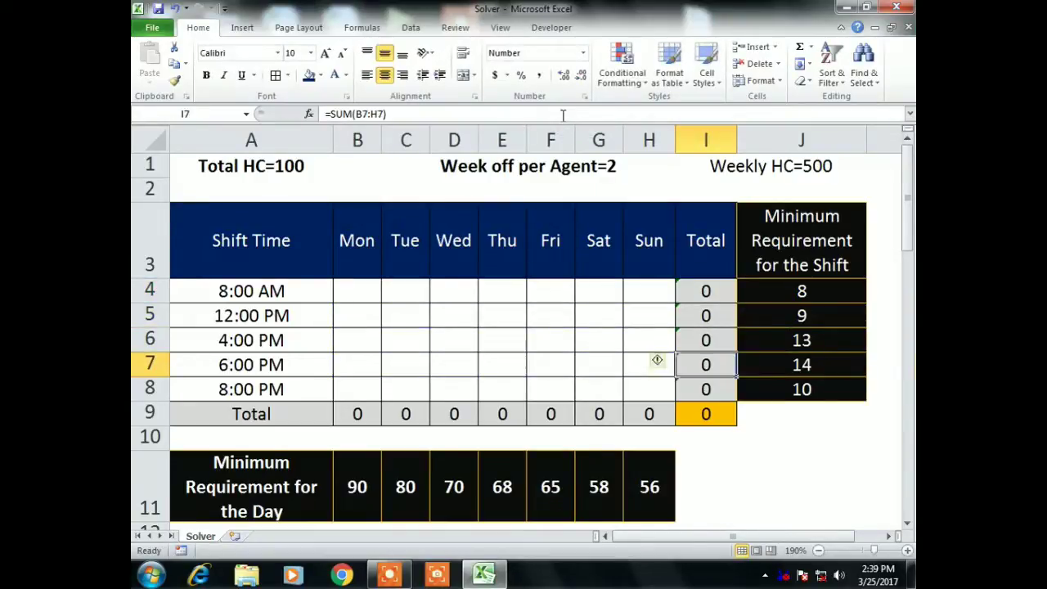
{"action": "key", "text": "Down"}
{"action": "left_click", "coordinate": [563, 114]}
{"action": "key", "text": "Escape"}
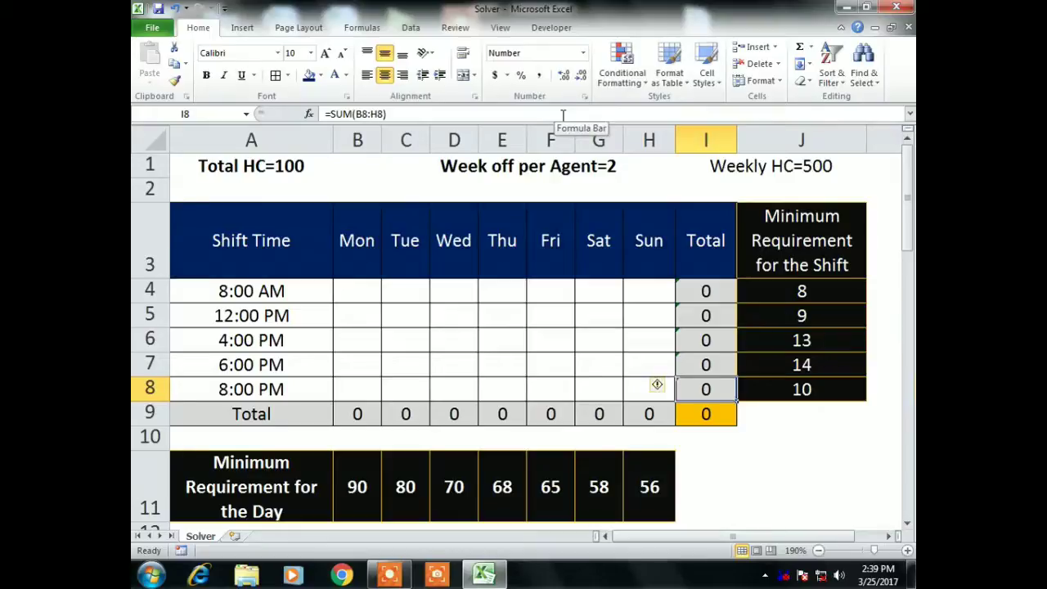
{"action": "key", "text": "Down"}
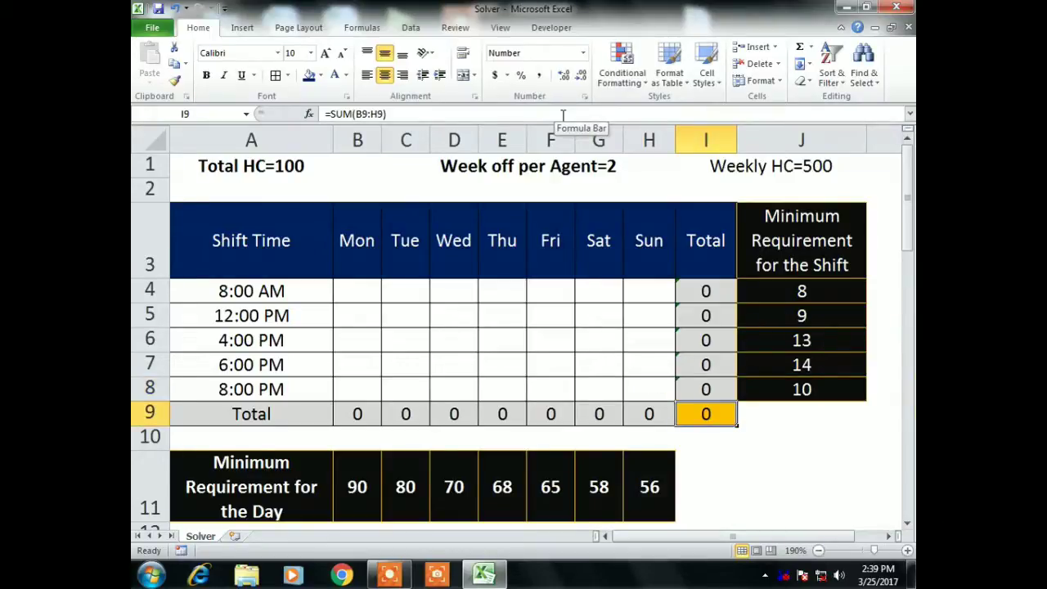
- Examine the Tuesday to Sunday schedule columns against the minimum daily requirements in row 11
{"action": "left_click", "coordinate": [407, 486]}
{"action": "left_click_drag", "start_coordinate": [406, 293], "coordinate": [461, 295]}
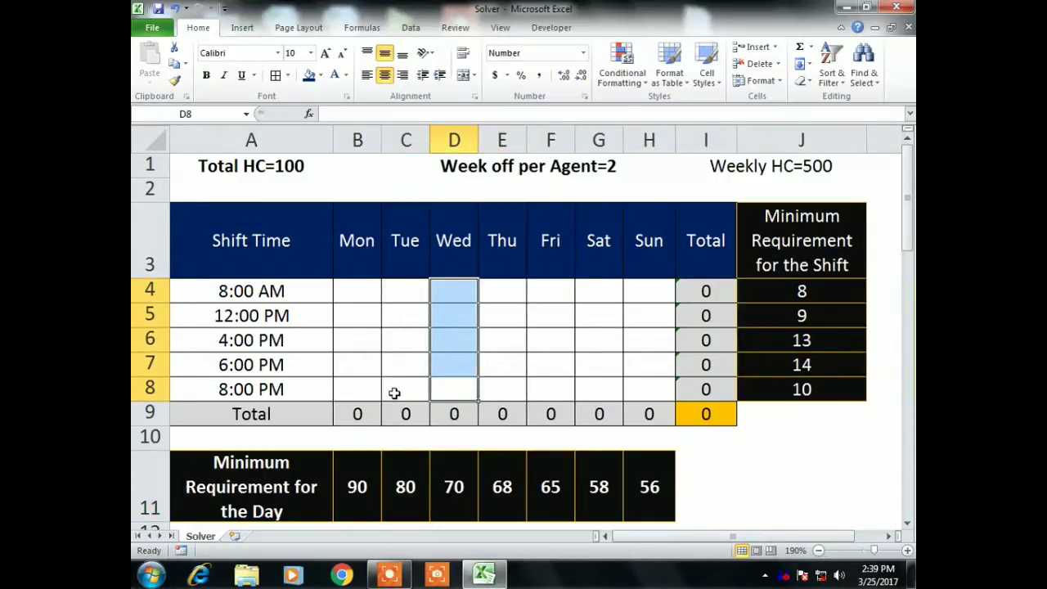
{"action": "left_click_drag", "start_coordinate": [484, 390], "coordinate": [507, 326]}
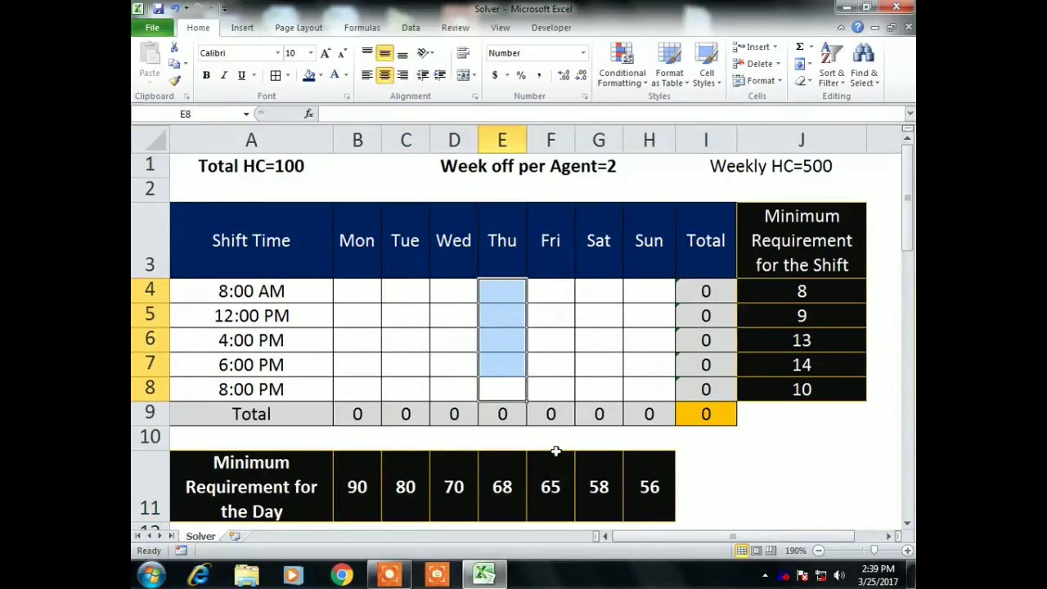
{"action": "left_click_drag", "start_coordinate": [556, 396], "coordinate": [562, 296]}
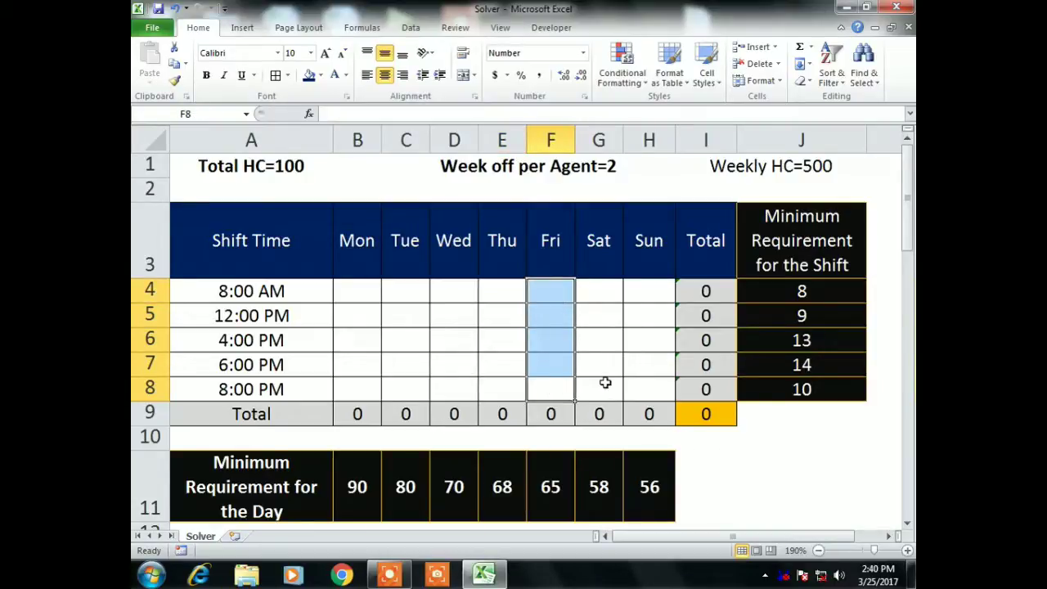
{"action": "left_click_drag", "start_coordinate": [605, 383], "coordinate": [597, 291]}
{"action": "left_click", "coordinate": [640, 293]}
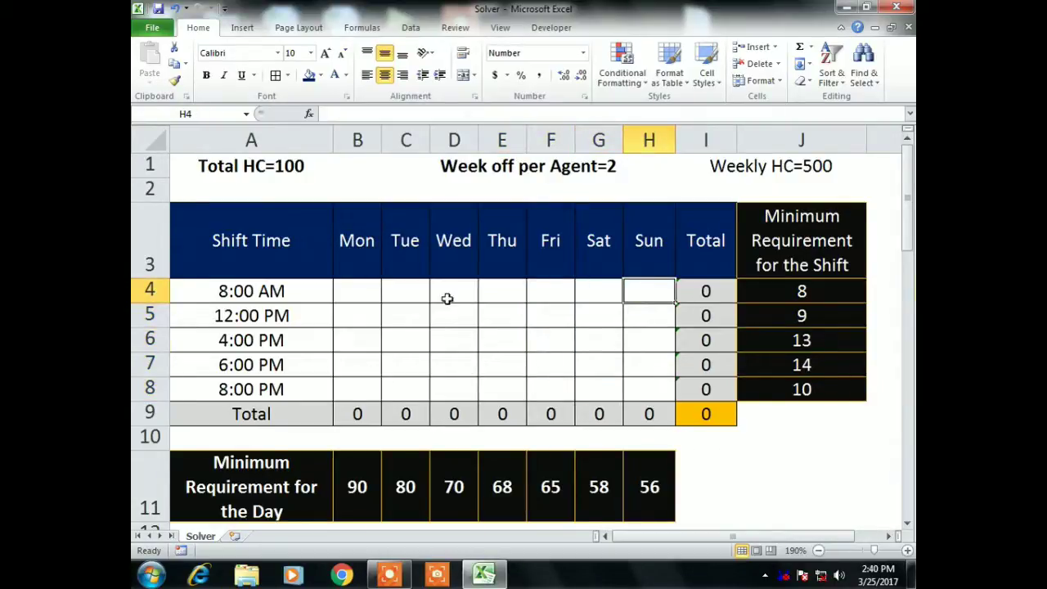
- Enter trial Monday headcounts of 5, 10, 15, 25 and 28 for the five shifts in B4:B8
{"action": "left_click", "coordinate": [350, 283]}
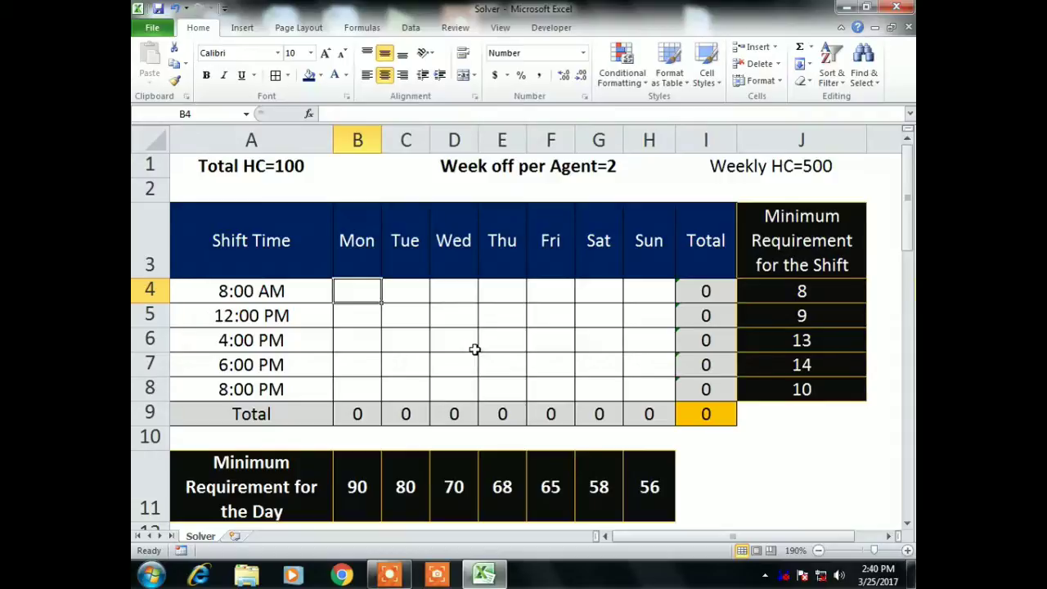
{"action": "type", "text": "5"}
{"action": "key", "text": "Return"}
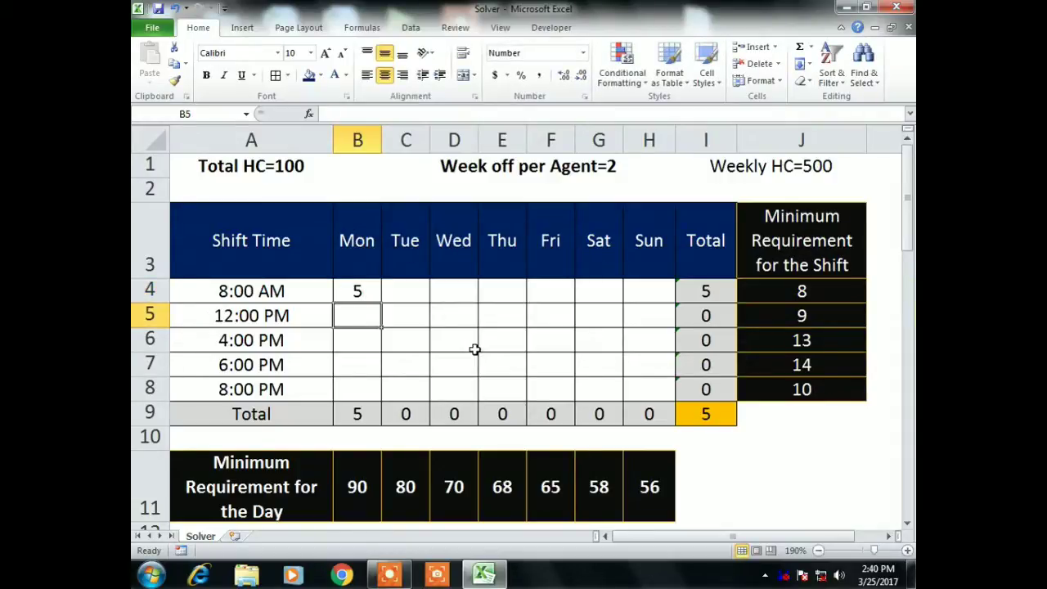
{"action": "type", "text": "10"}
{"action": "key", "text": "Return"}
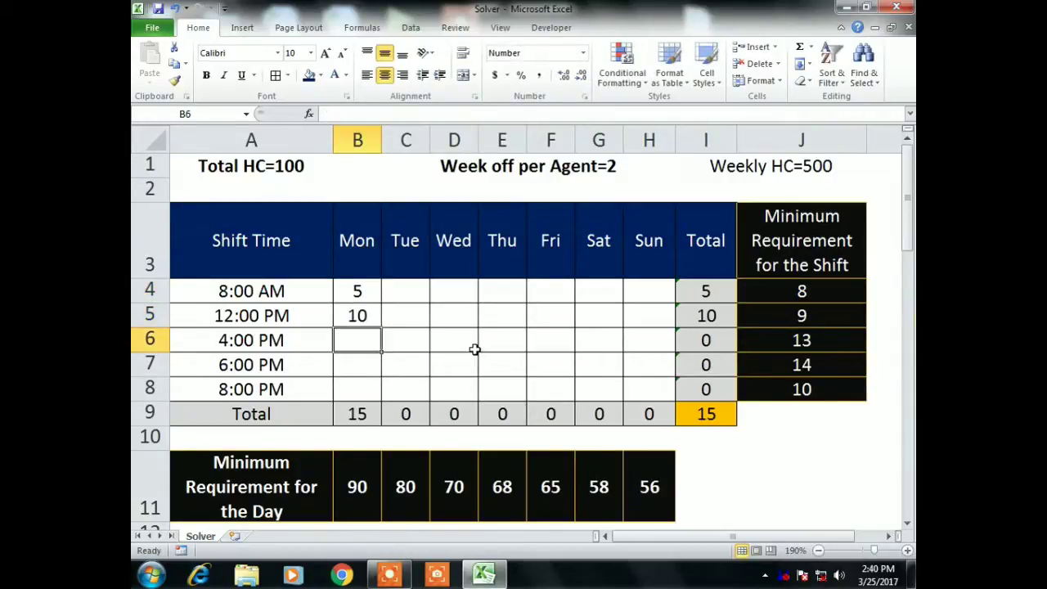
{"action": "type", "text": "15"}
{"action": "key", "text": "Return"}
{"action": "type", "text": "25"}
{"action": "key", "text": "Return"}
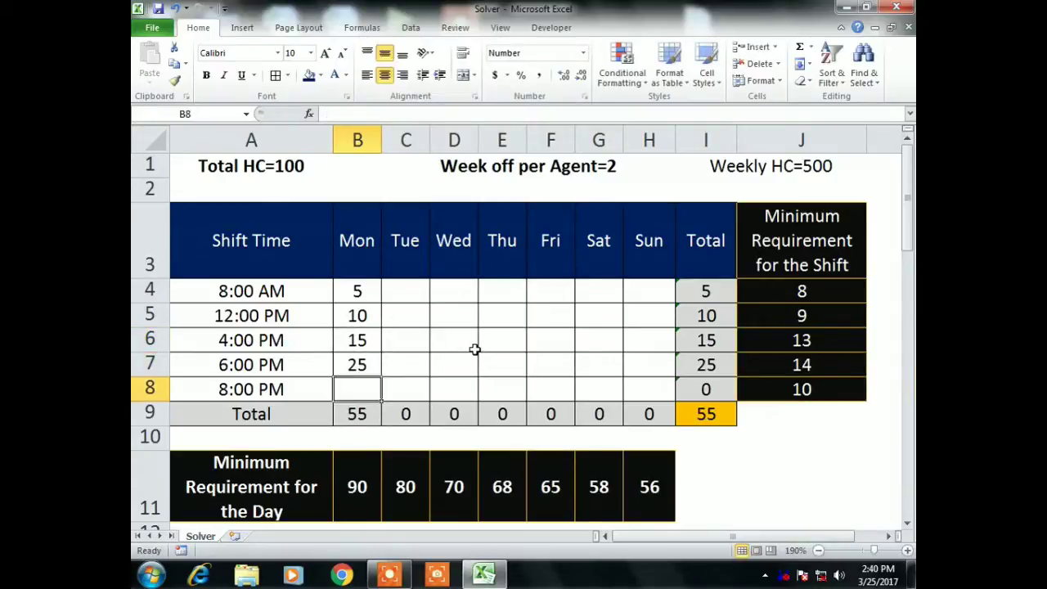
{"action": "type", "text": "28"}
{"action": "key", "text": "Return"}
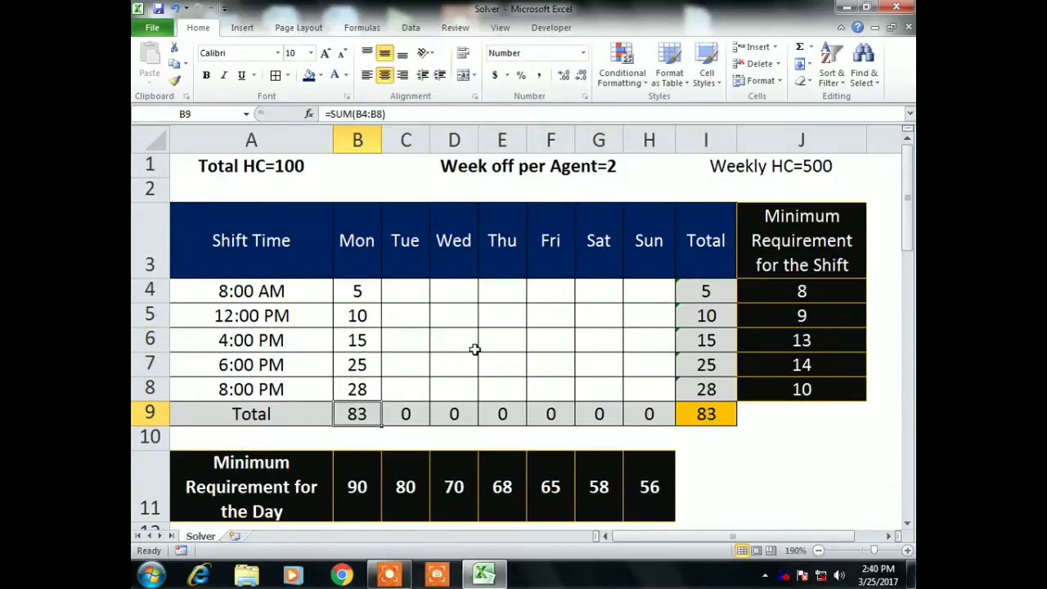
- Try 80 as the Monday 4:00 PM headcount in B6, and replace it with 20
{"action": "key", "text": "Return"}
{"action": "key", "text": "Up"}
{"action": "key", "text": "Up"}
{"action": "key", "text": "Up"}
{"action": "key", "text": "Up"}
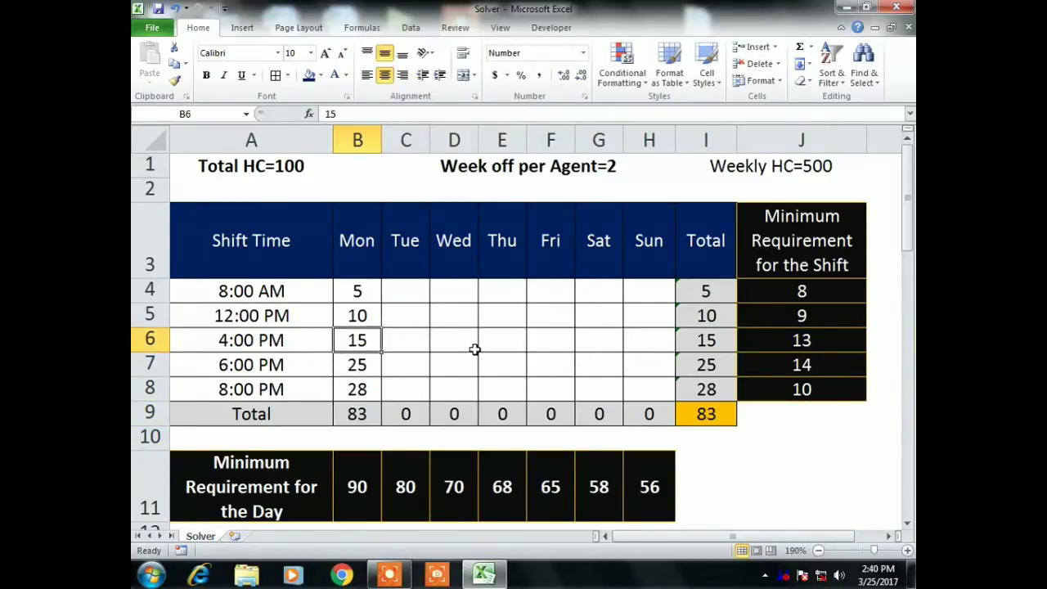
{"action": "type", "text": "80"}
{"action": "key", "text": "Return"}
{"action": "key", "text": "Up"}
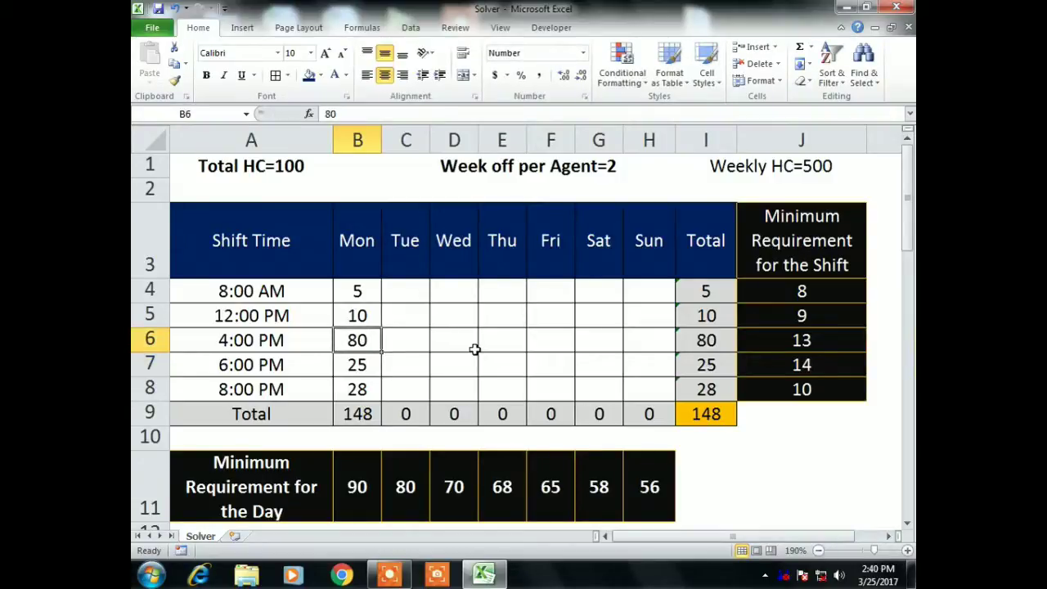
{"action": "type", "text": "1"}
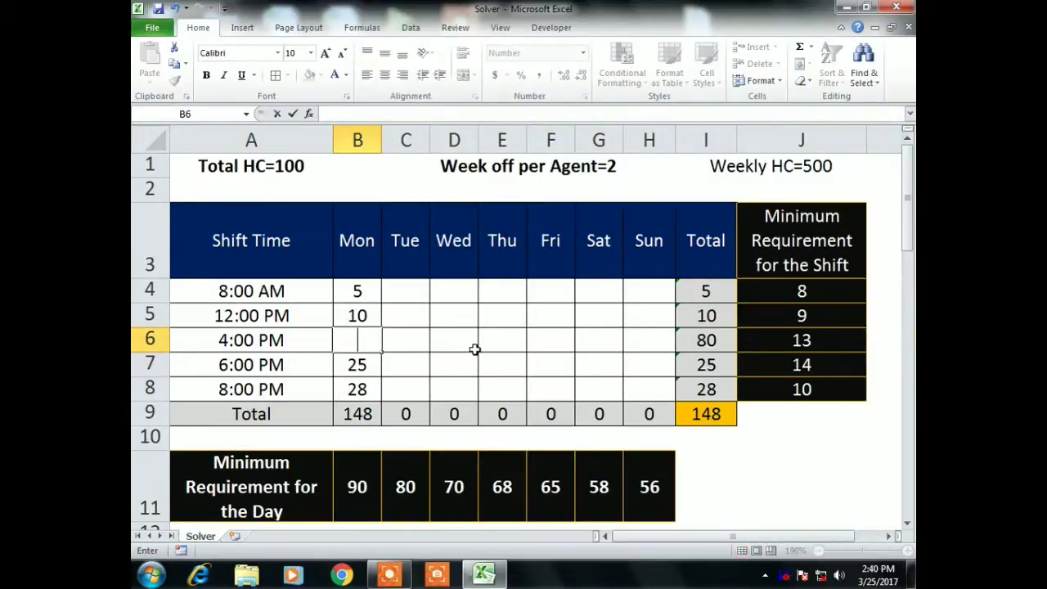
{"action": "type", "text": "0"}
{"action": "key", "text": "Return"}
- Select the Monday headcounts in B4:B8 to review their combined sum
{"action": "key", "text": "Up"}
{"action": "key", "text": "Up"}
{"action": "key", "text": "Up"}
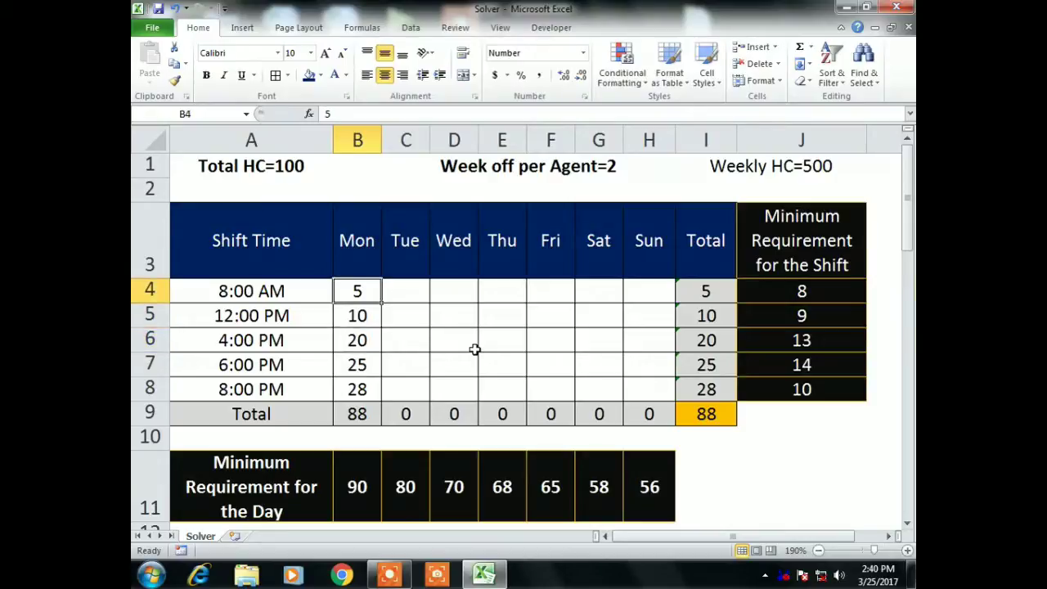
{"action": "key", "text": "shift+Down"}
{"action": "key", "text": "shift+Down"}
{"action": "key", "text": "shift+Down"}
{"action": "key", "text": "shift+Down"}
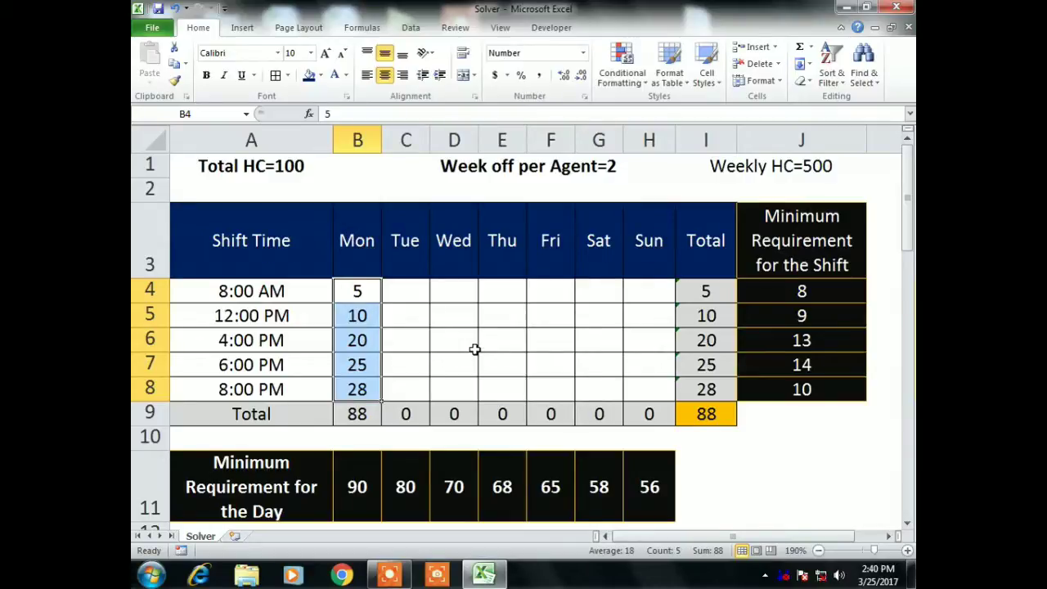
- Set the Monday 4:00 PM headcount in B6 to 22
{"action": "key", "text": "Down"}
{"action": "key", "text": "Down"}
{"action": "key", "text": "Down"}
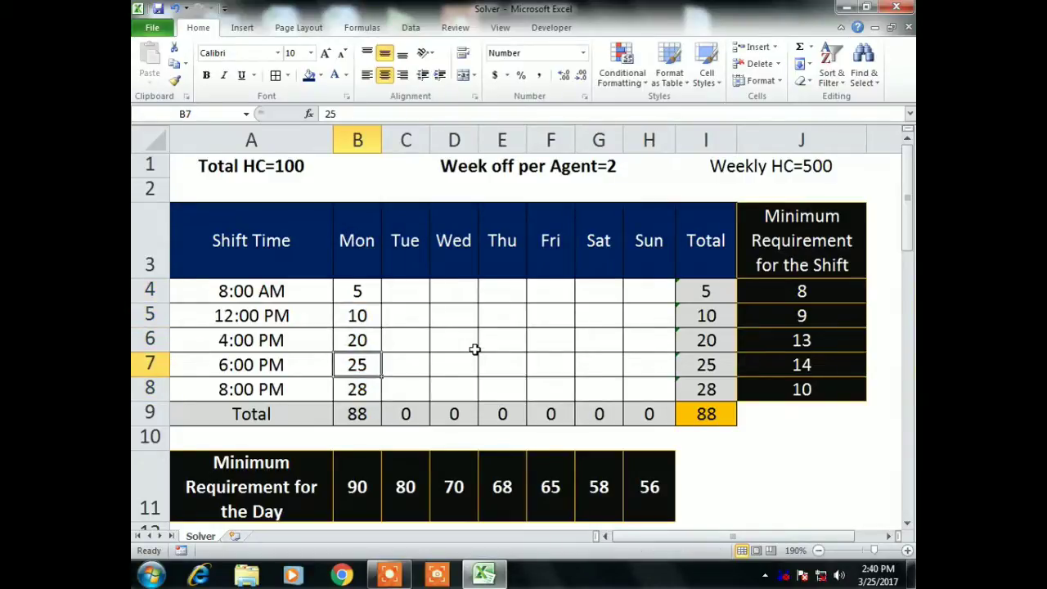
{"action": "key", "text": "Up"}
{"action": "type", "text": "22"}
{"action": "key", "text": "Return"}
- Compare the Monday total in B9 with the minimum daily requirement in B11
{"action": "key", "text": "Down"}
{"action": "key", "text": "Down"}
{"action": "key", "text": "Down"}
{"action": "key", "text": "Down"}
{"action": "key", "text": "Down"}
{"action": "key", "text": "Up"}
{"action": "key", "text": "Up"}
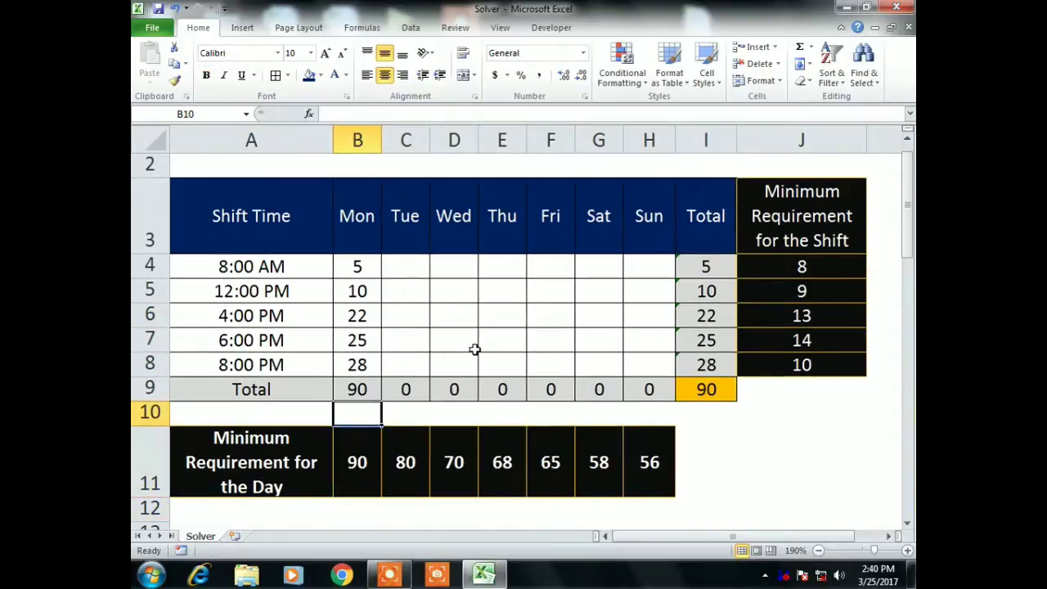
- Go across the 8:00 AM row and compare the Monday headcount in B4 with the shift minimum in J4
{"action": "key", "text": "Up"}
{"action": "key", "text": "Up"}
{"action": "key", "text": "Up"}
{"action": "key", "text": "Up"}
{"action": "key", "text": "Up"}
{"action": "key", "text": "Up"}
{"action": "key", "text": "Up"}
{"action": "key", "text": "Up"}
{"action": "key", "text": "Down"}
{"action": "key", "text": "Down"}
{"action": "key", "text": "Right"}
{"action": "key", "text": "Right"}
{"action": "key", "text": "Right"}
{"action": "key", "text": "Right"}
{"action": "key", "text": "Right"}
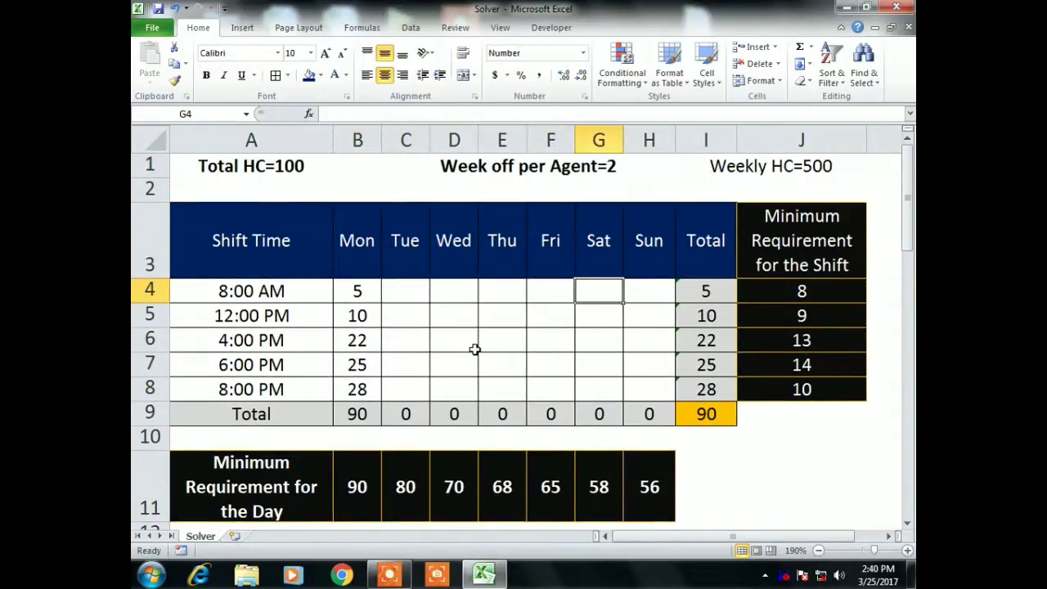
{"action": "key", "text": "Right"}
{"action": "key", "text": "Right"}
{"action": "key", "text": "Right"}
{"action": "key", "text": "shift+space"}
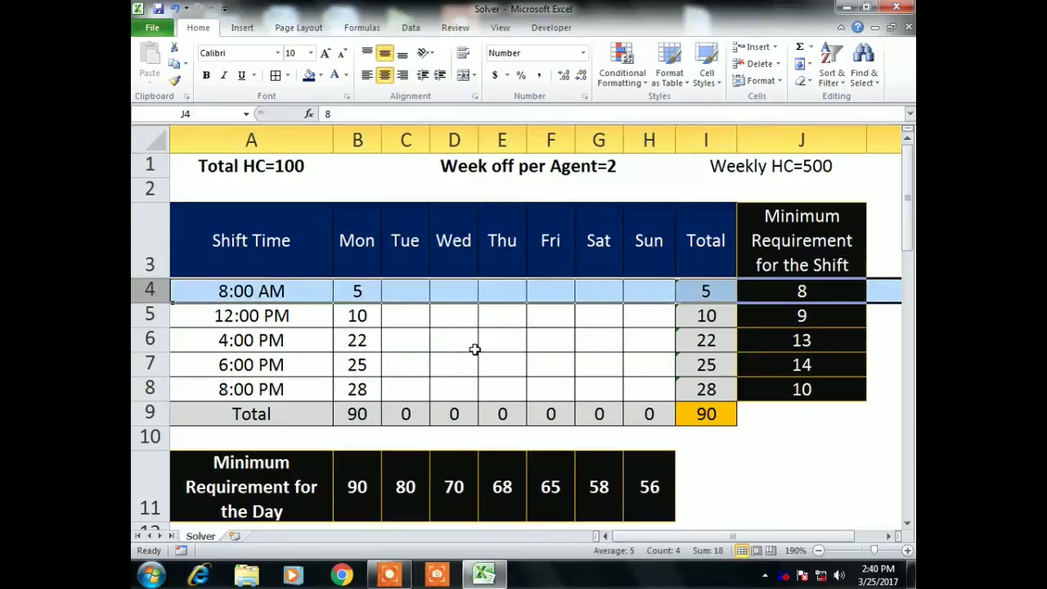
{"action": "left_click", "coordinate": [800, 292]}
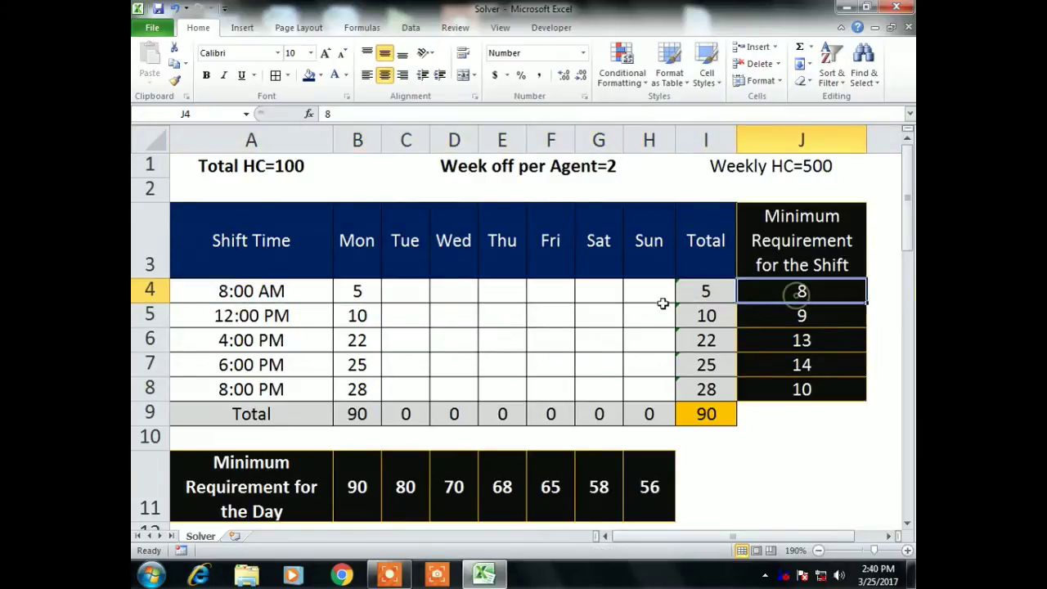
- Clear the trial Monday headcounts from B4:B8
{"action": "left_click", "coordinate": [367, 300]}
{"action": "left_click_drag", "start_coordinate": [367, 301], "coordinate": [365, 390]}
{"action": "key", "text": "Delete"}
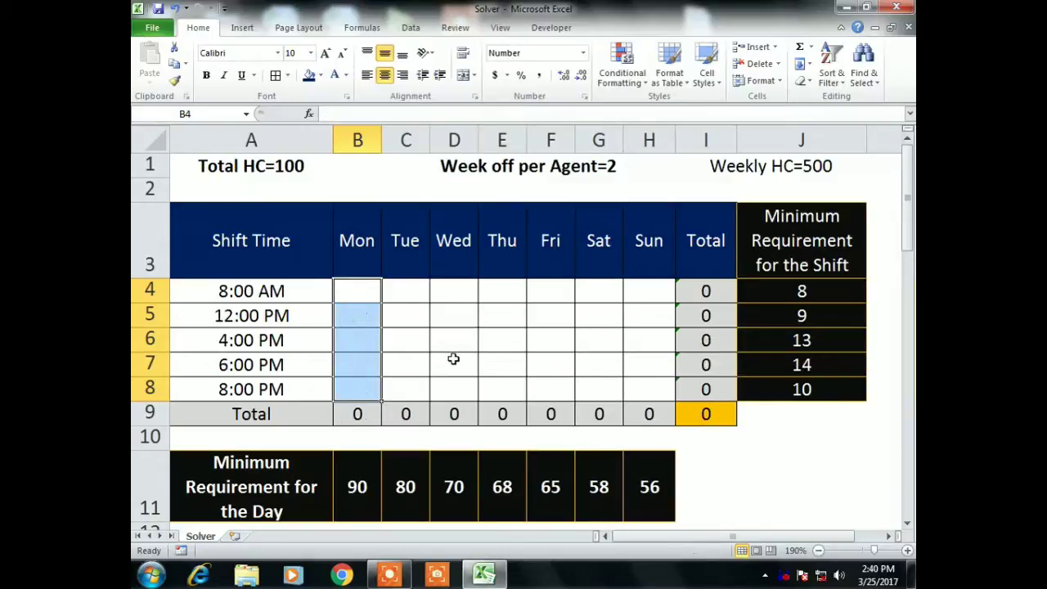
- Create a new conditional formatting rule for the schedule grid B4:H8 using the rule type "Format only cells that contain"
{"action": "key", "text": "Up"}
{"action": "key", "text": "Down"}
{"action": "key", "text": "shift+Down"}
{"action": "key", "text": "shift+Down"}
{"action": "key", "text": "shift+Down"}
{"action": "key", "text": "shift+Down"}
{"action": "key", "text": "shift+Right"}
{"action": "key", "text": "shift+Right"}
{"action": "key", "text": "shift+Right"}
{"action": "key", "text": "shift+Right"}
{"action": "key", "text": "shift+Right"}
{"action": "key", "text": "shift+Right"}
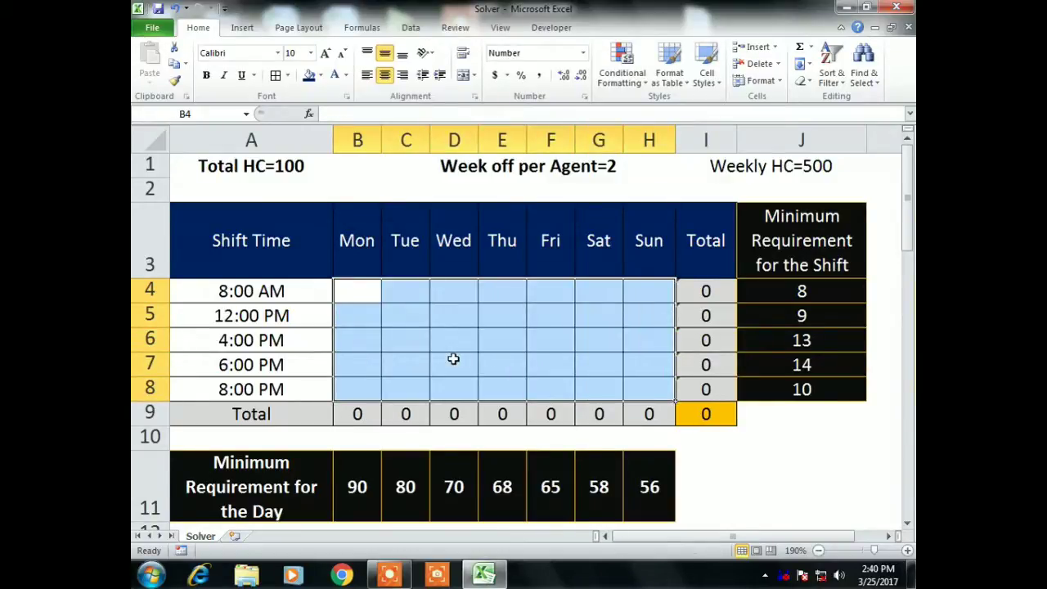
{"action": "left_click", "coordinate": [648, 86]}
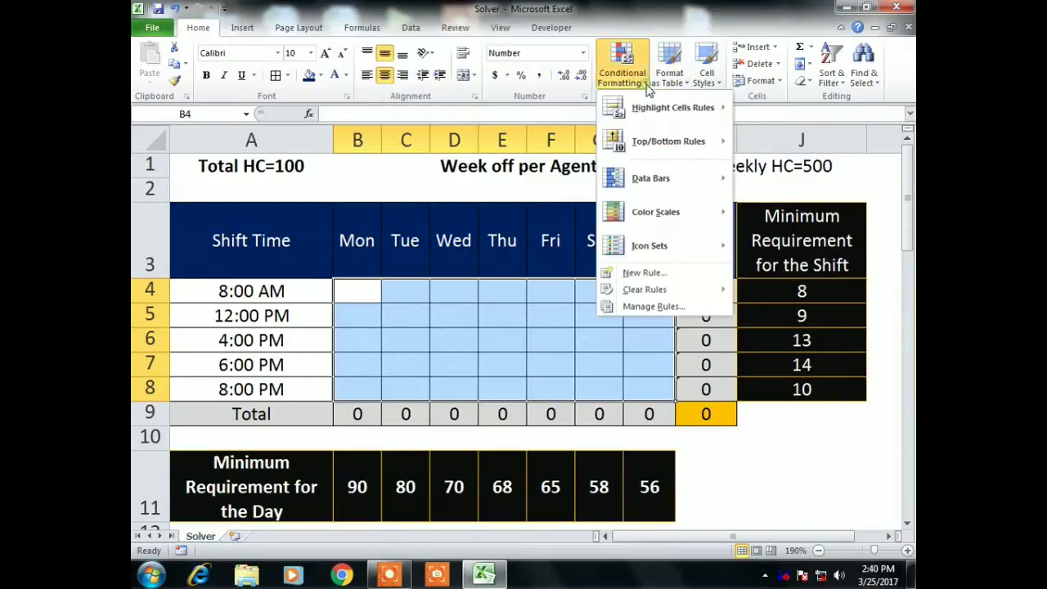
{"action": "left_click", "coordinate": [677, 274]}
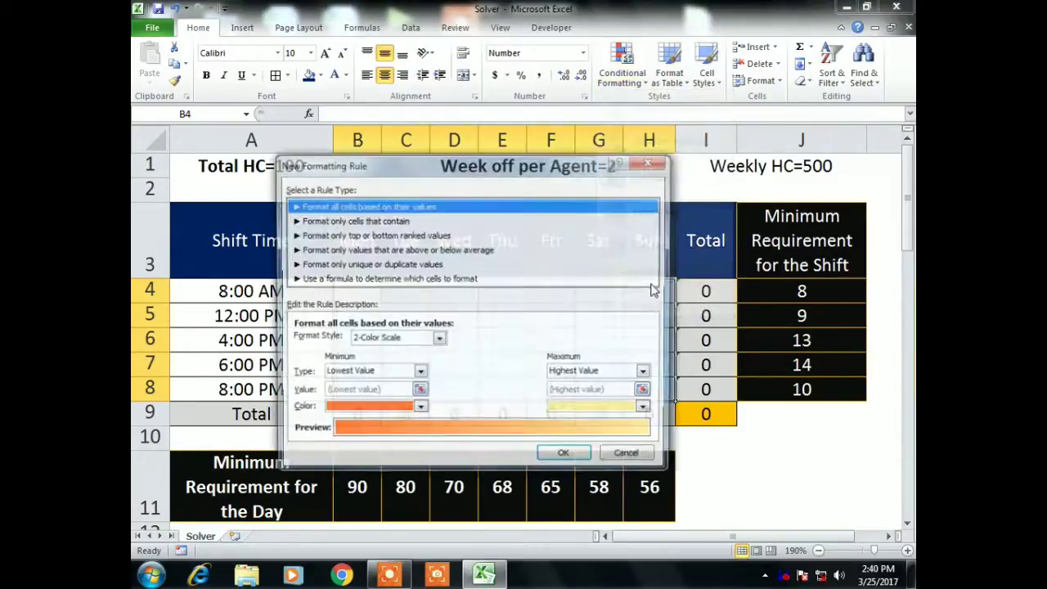
{"action": "left_click", "coordinate": [361, 222]}
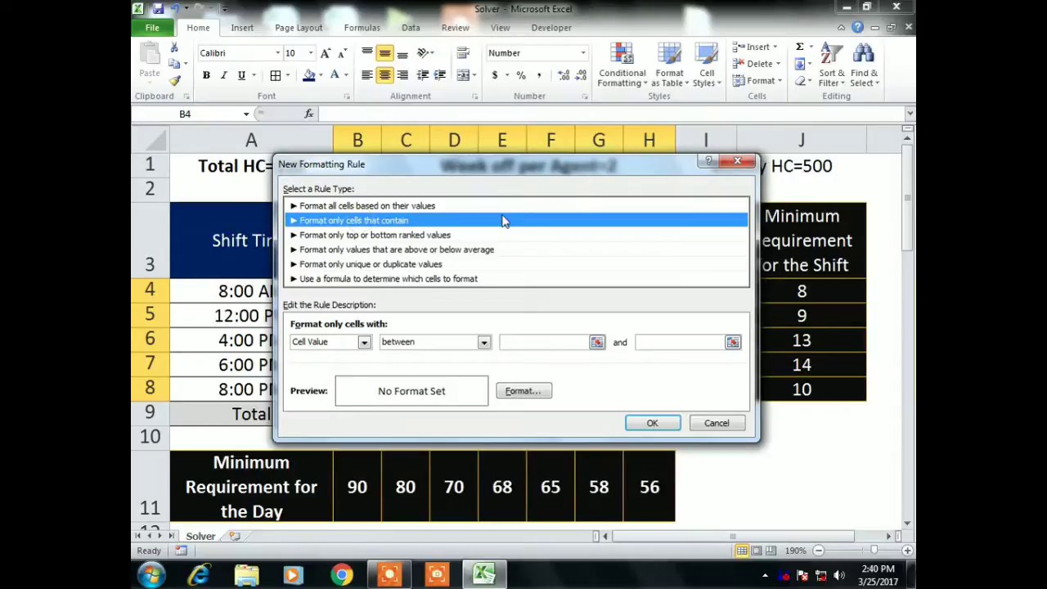
- Define the rule condition as cell value less than =$J4, keeping the row reference relative
{"action": "left_click", "coordinate": [380, 345]}
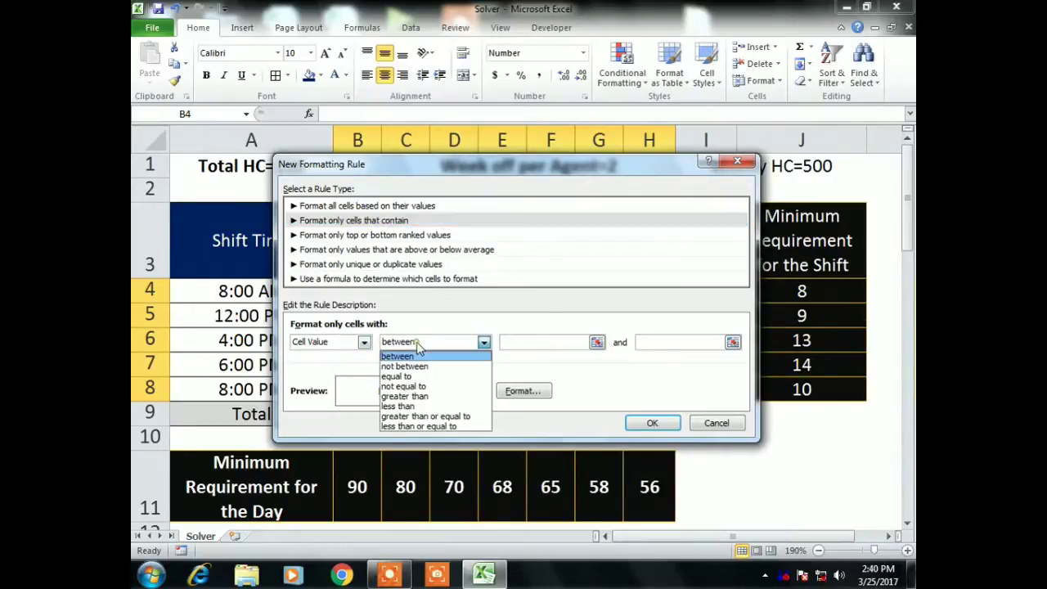
{"action": "left_click", "coordinate": [508, 380]}
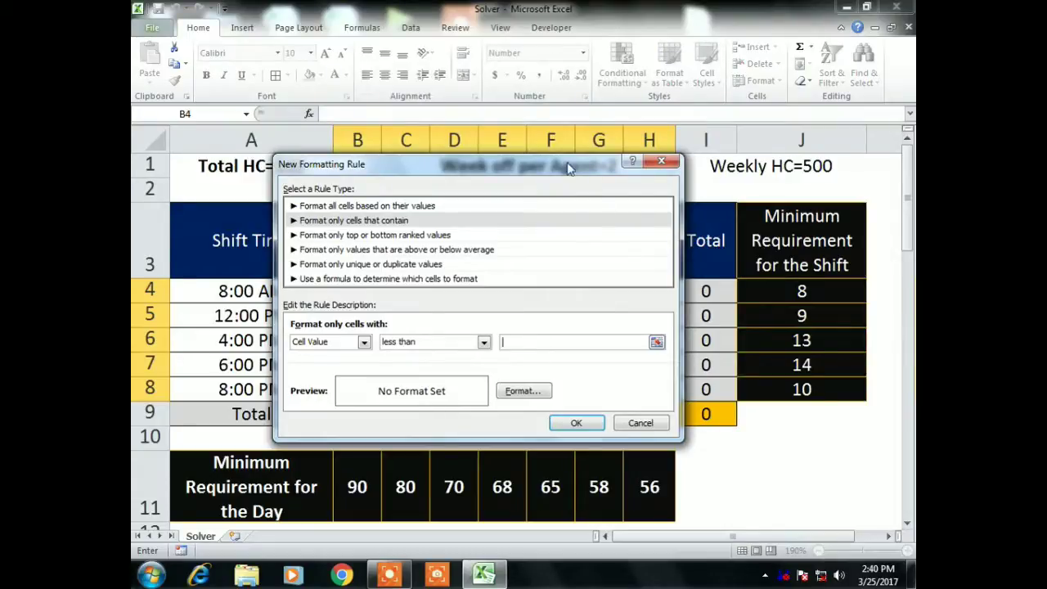
{"action": "left_click_drag", "start_coordinate": [570, 168], "coordinate": [612, 329]}
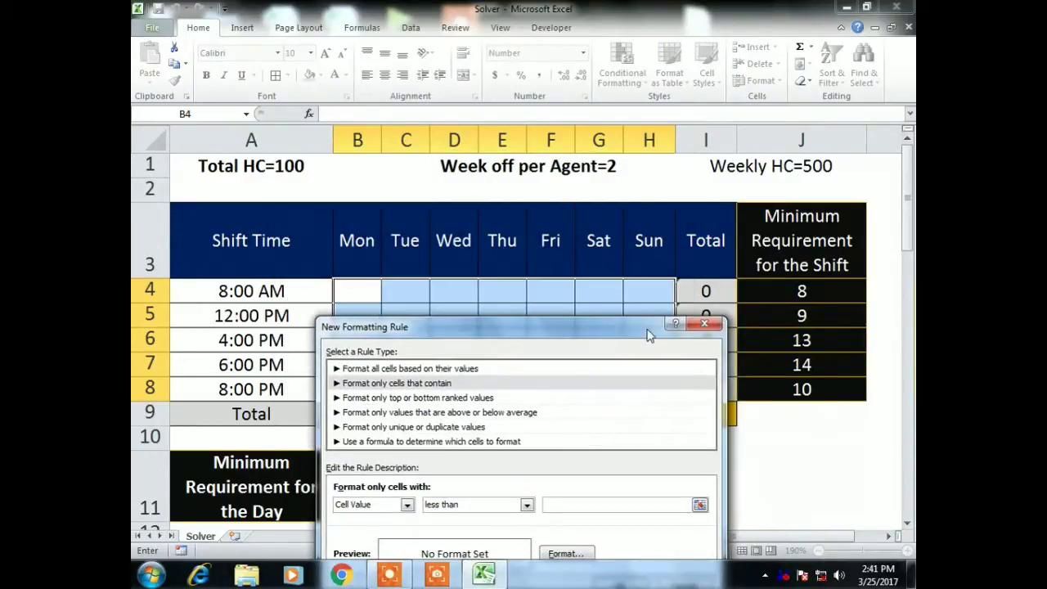
{"action": "left_click", "coordinate": [816, 291]}
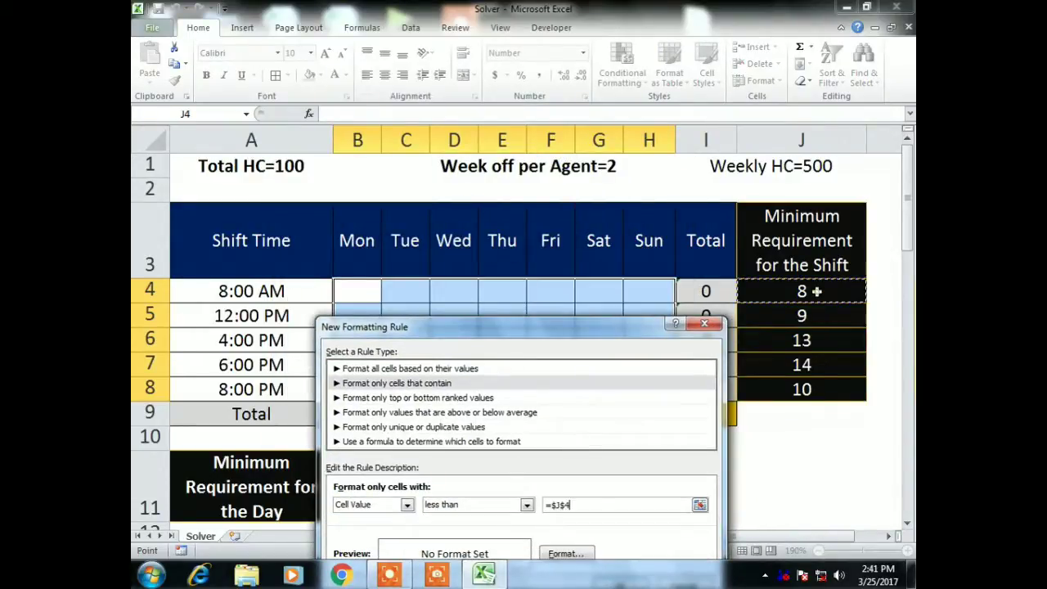
{"action": "left_click", "coordinate": [564, 504]}
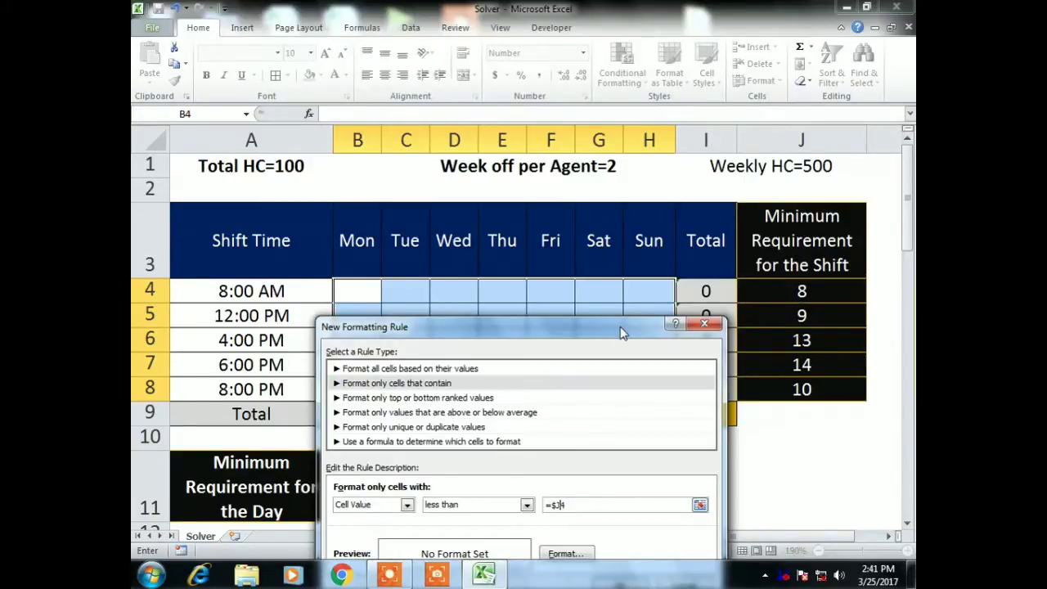
- Give the rule a bold, red font format and apply it to the schedule grid
{"action": "left_click_drag", "start_coordinate": [626, 330], "coordinate": [614, 161]}
{"action": "left_click", "coordinate": [554, 384]}
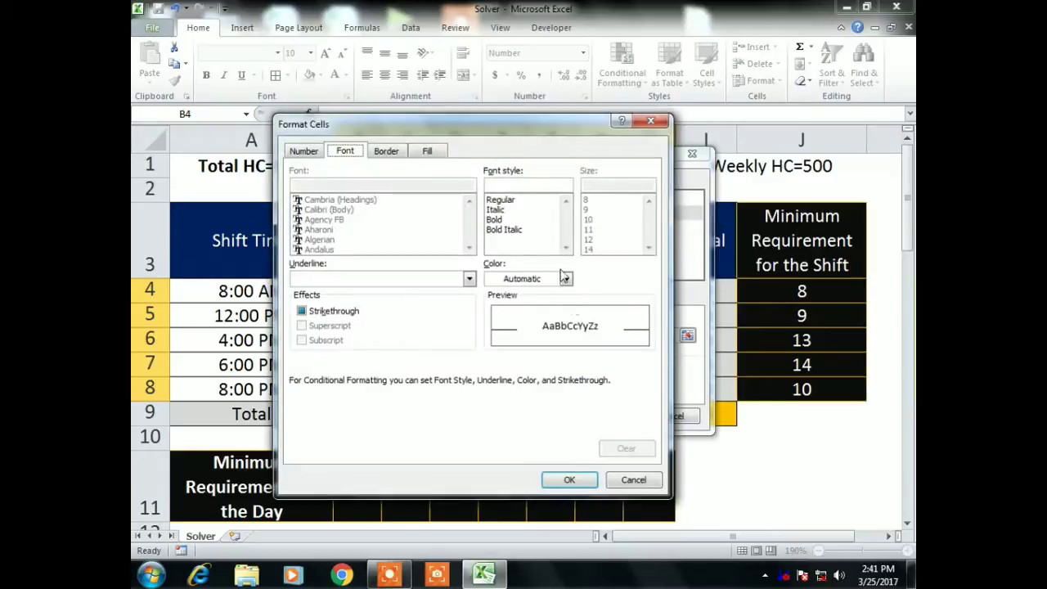
{"action": "left_click", "coordinate": [494, 220]}
{"action": "left_click", "coordinate": [566, 279]}
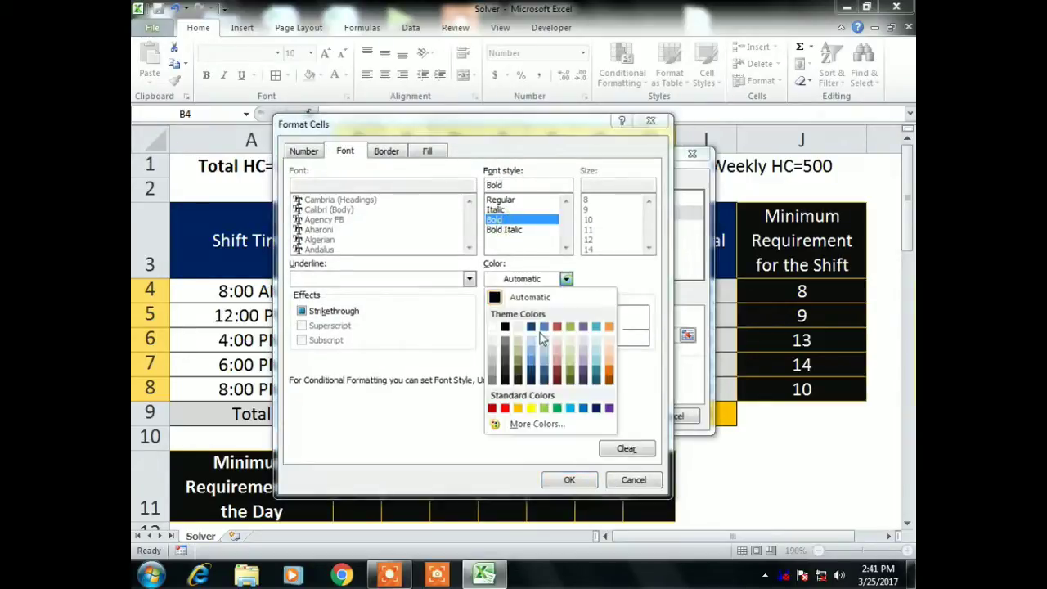
{"action": "left_click", "coordinate": [504, 408]}
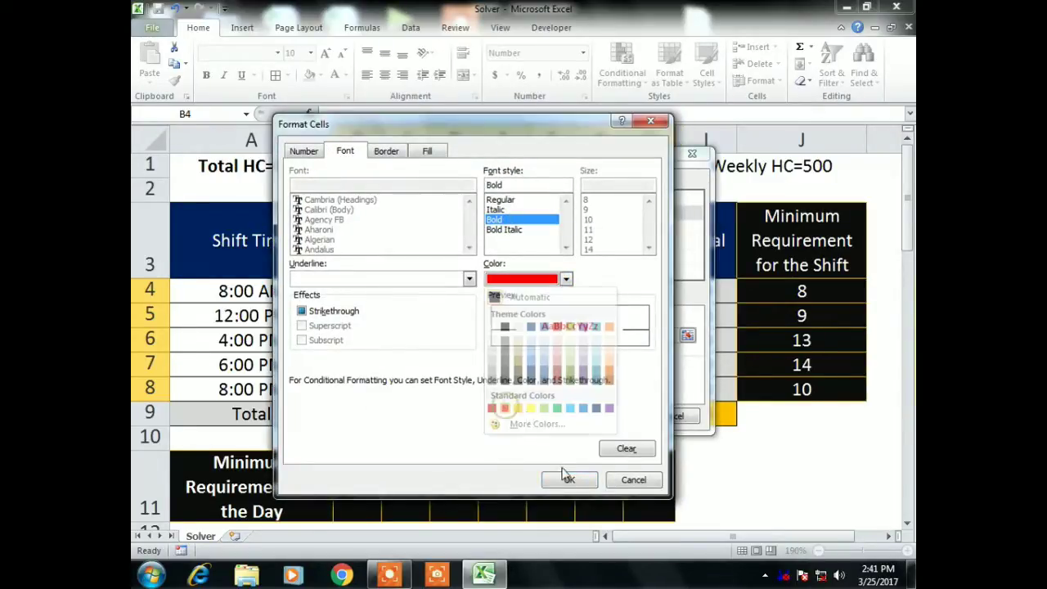
{"action": "left_click", "coordinate": [571, 481]}
{"action": "left_click", "coordinate": [594, 415]}
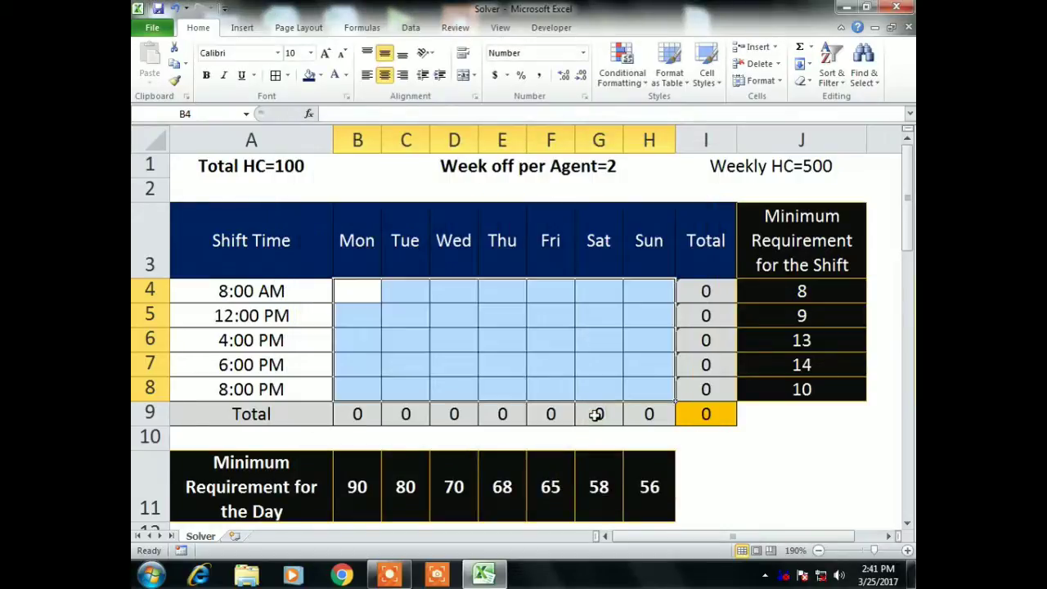
- Test the formatting rule by entering 5 as the Monday 8:00 AM headcount in B4 and comparing it with J4
{"action": "left_click", "coordinate": [518, 363]}
{"action": "left_click", "coordinate": [391, 321]}
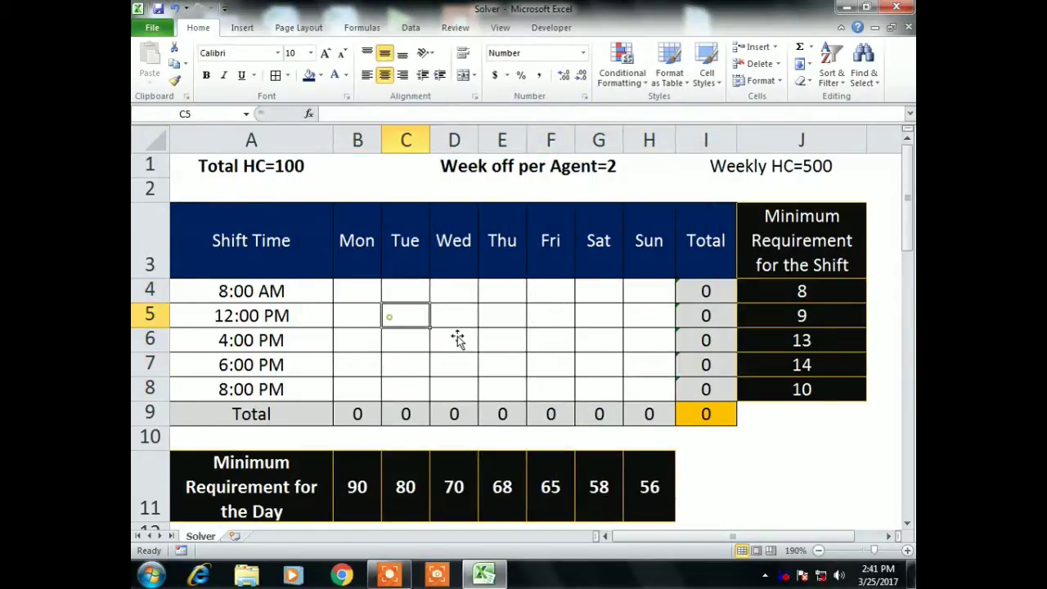
{"action": "key", "text": "Left"}
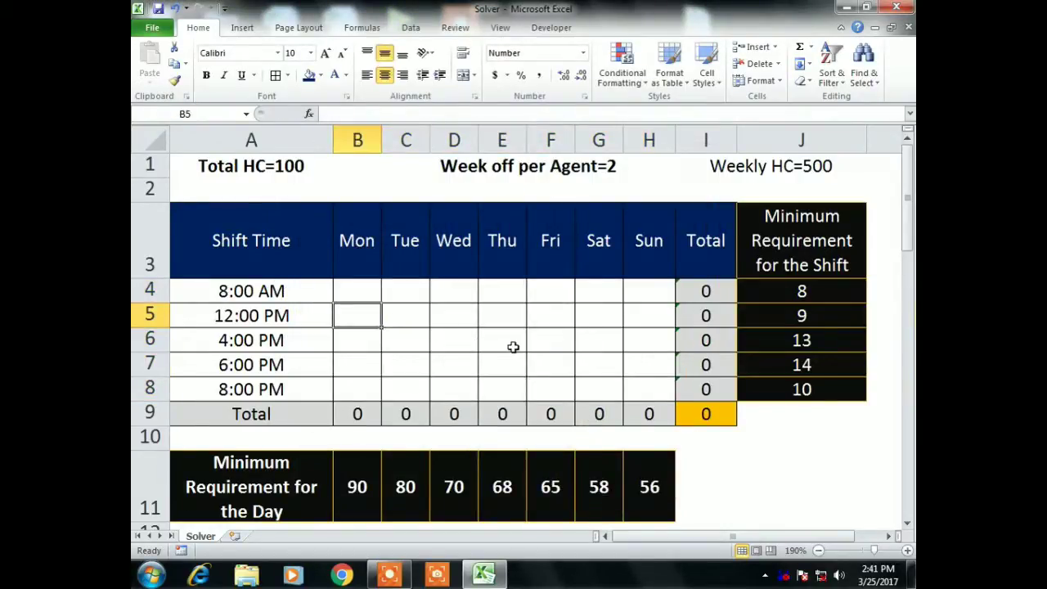
{"action": "key", "text": "Up"}
{"action": "type", "text": "5"}
{"action": "key", "text": "Return"}
{"action": "key", "text": "Up"}
{"action": "left_click", "coordinate": [812, 291]}
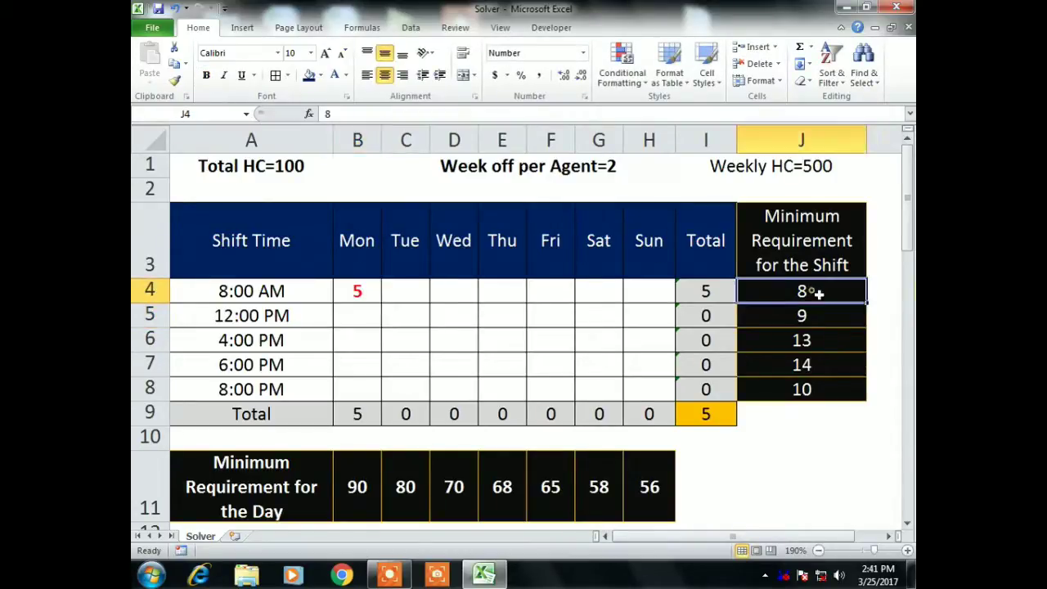
- Test the shift-minimum formatting rule by entering 9 and then 8 as the Monday 8:00 AM headcount in B4
{"action": "left_click", "coordinate": [373, 289]}
{"action": "type", "text": "9"}
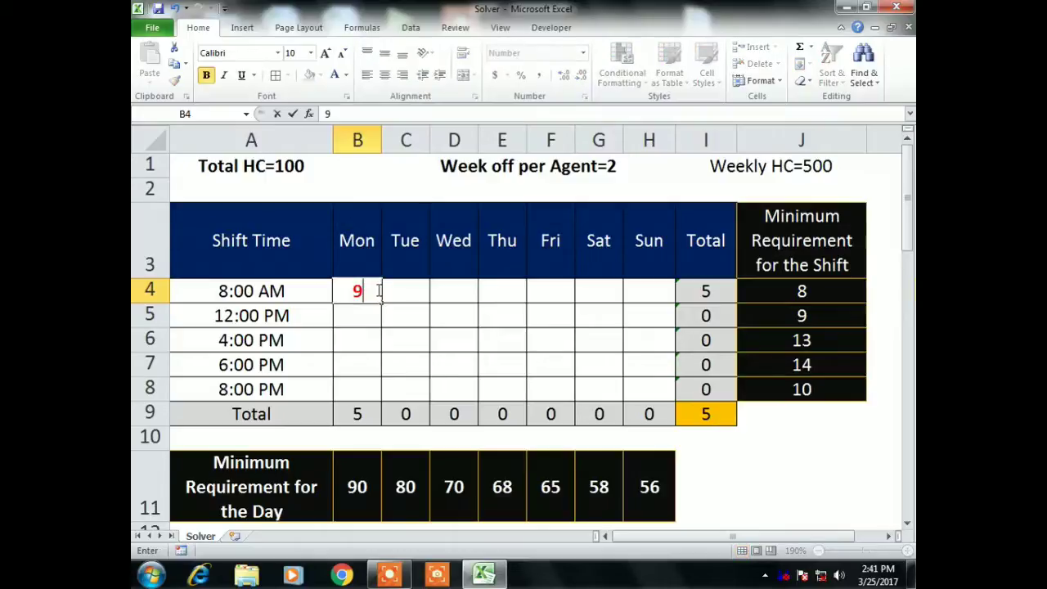
{"action": "key", "text": "Return"}
{"action": "key", "text": "Up"}
{"action": "type", "text": "8"}
{"action": "key", "text": "Return"}
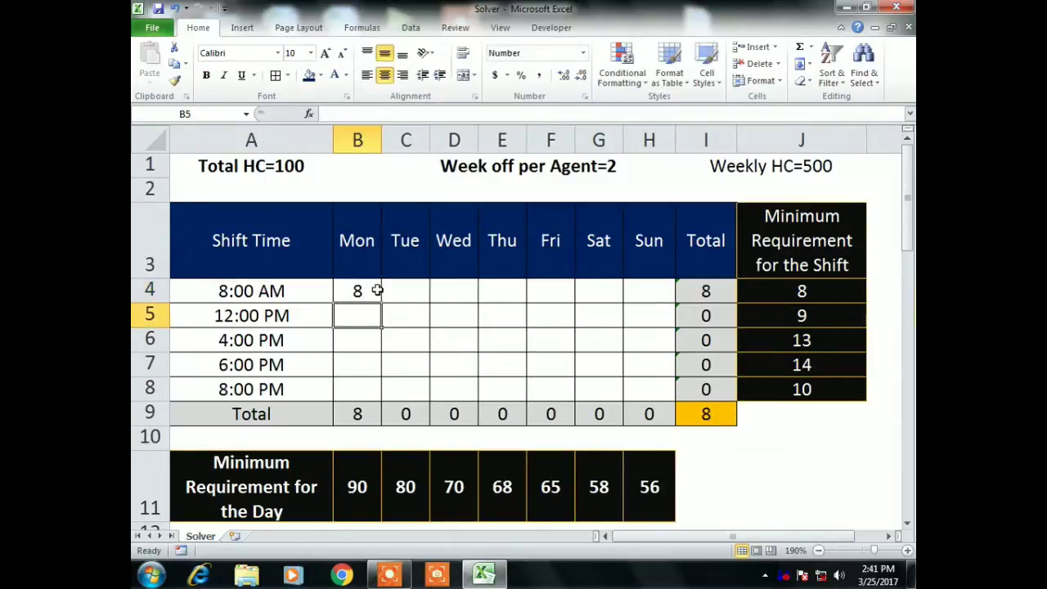
- Test the Monday 8:00 AM cell B4 with 12 and 4, and clear its test value
{"action": "left_click", "coordinate": [376, 290]}
{"action": "type", "text": "12"}
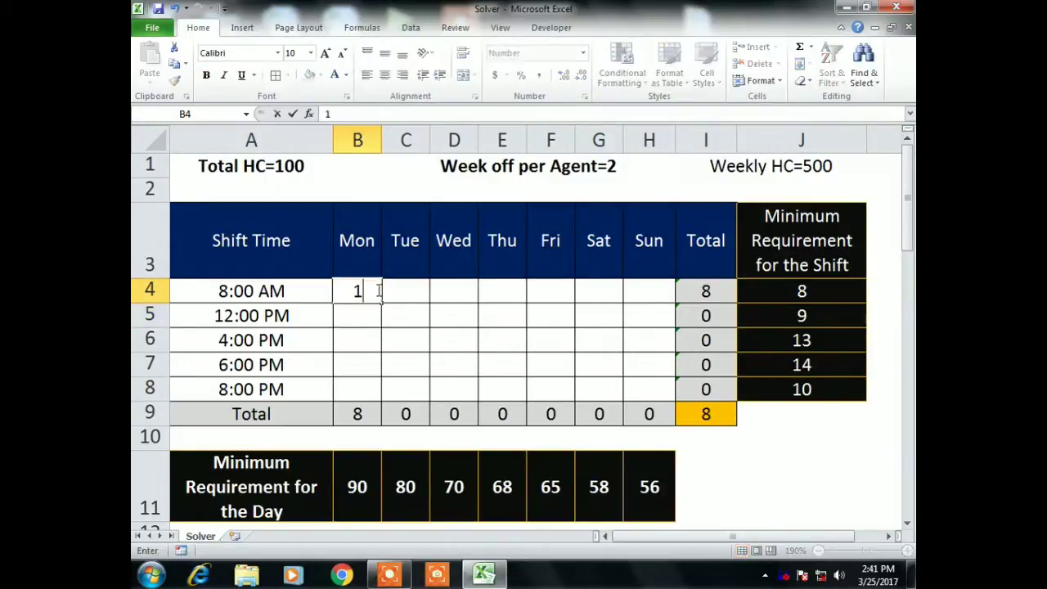
{"action": "key", "text": "Return"}
{"action": "left_click", "coordinate": [377, 289]}
{"action": "type", "text": "4"}
{"action": "key", "text": "Return"}
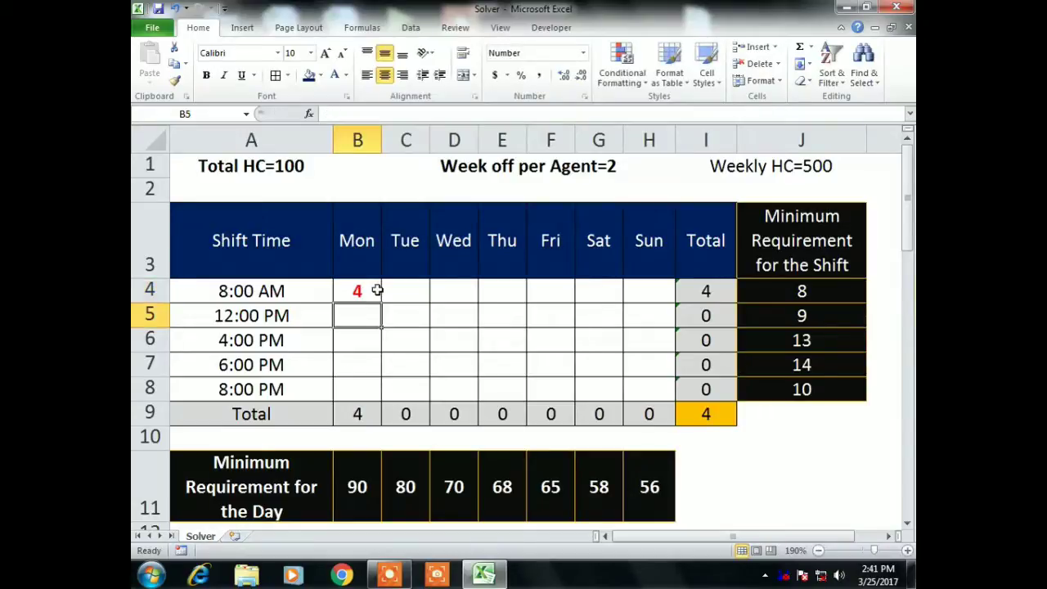
{"action": "left_click", "coordinate": [377, 289]}
{"action": "key", "text": "Delete"}
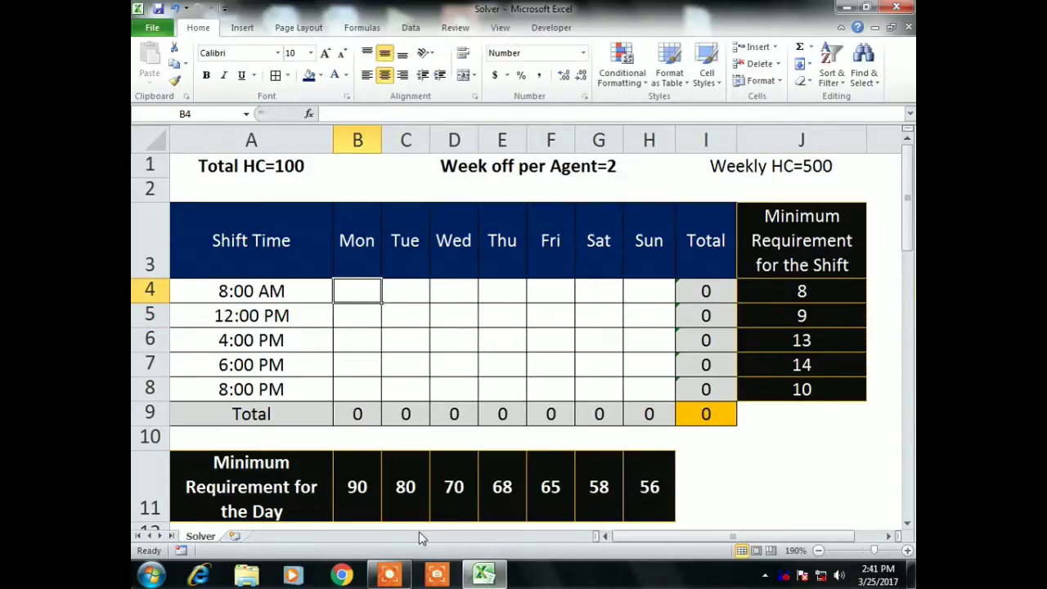
- Fill all Monday shift headcounts in B4:B8 with 15 as test data against the daily requirements in row 11
{"action": "left_click_drag", "start_coordinate": [353, 476], "coordinate": [640, 485]}
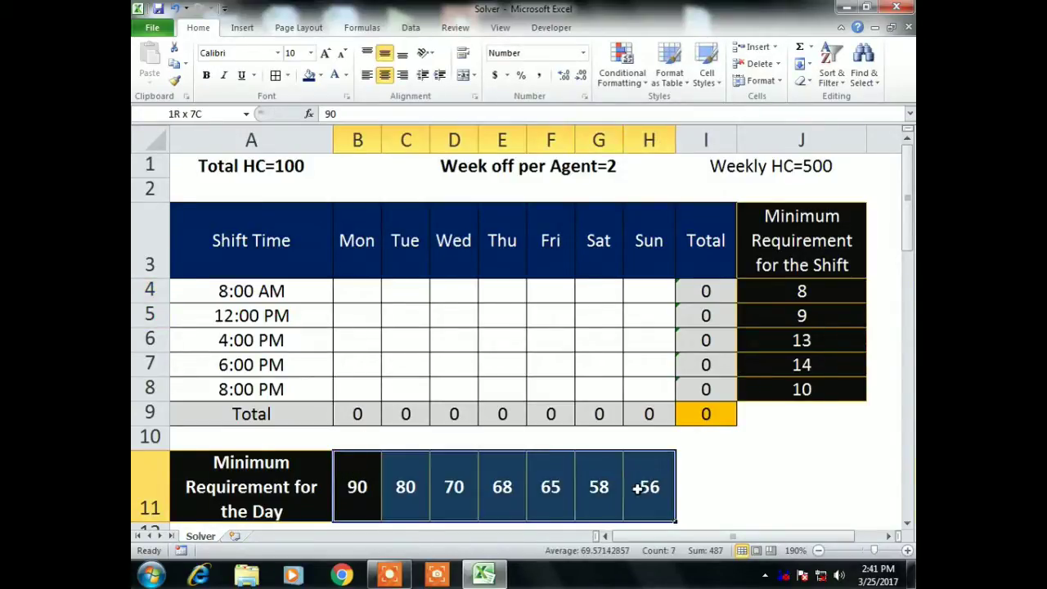
{"action": "left_click", "coordinate": [360, 414]}
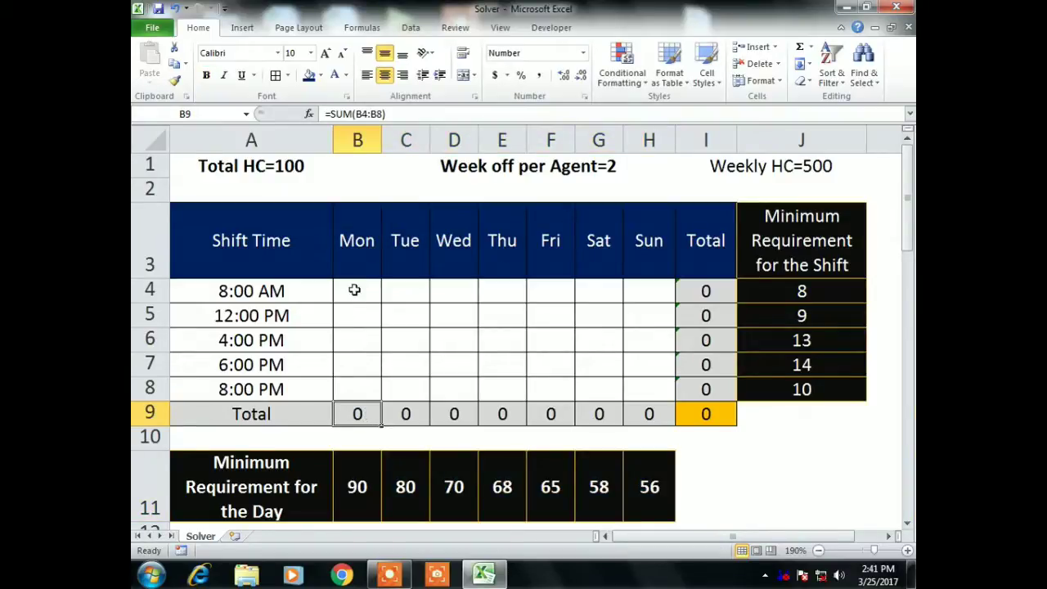
{"action": "left_click_drag", "start_coordinate": [354, 290], "coordinate": [371, 384]}
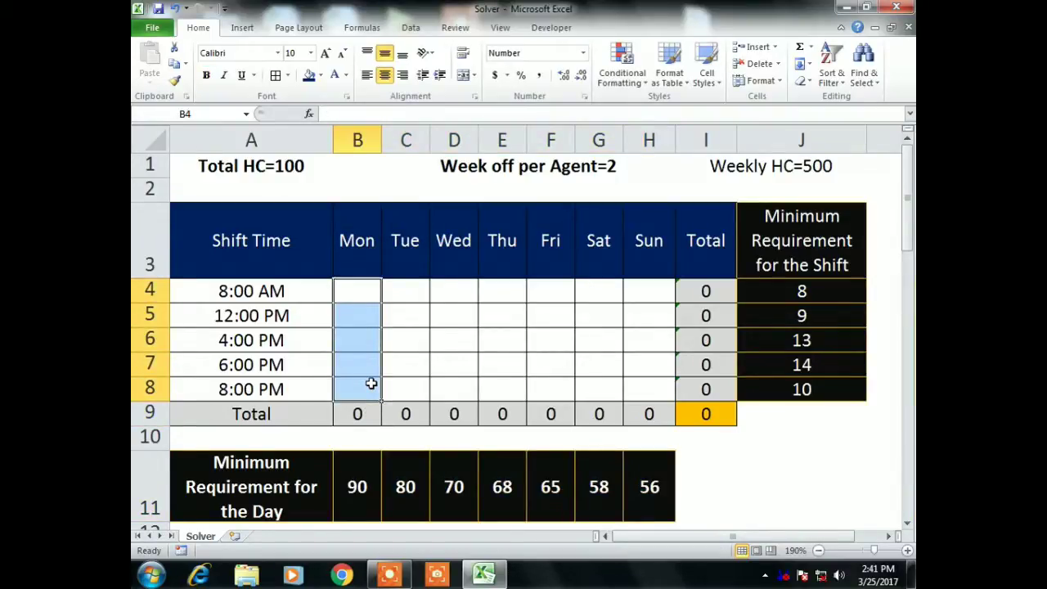
{"action": "type", "text": "15"}
{"action": "key", "text": "ctrl+Return"}
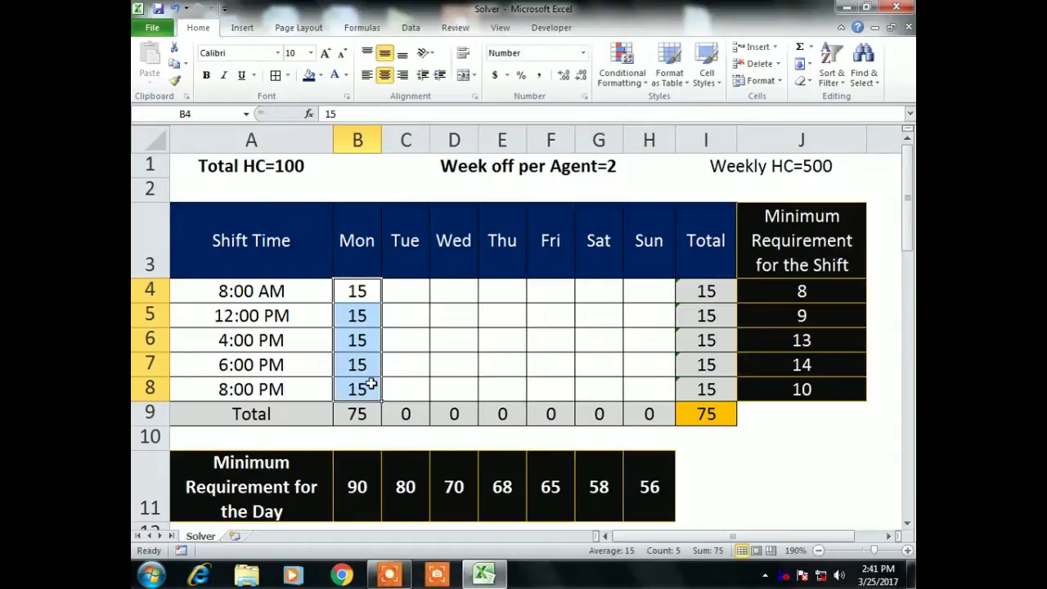
{"action": "key", "text": "Up"}
{"action": "key", "text": "Down"}
{"action": "key", "text": "Down"}
{"action": "key", "text": "Down"}
{"action": "key", "text": "Down"}
{"action": "key", "text": "Down"}
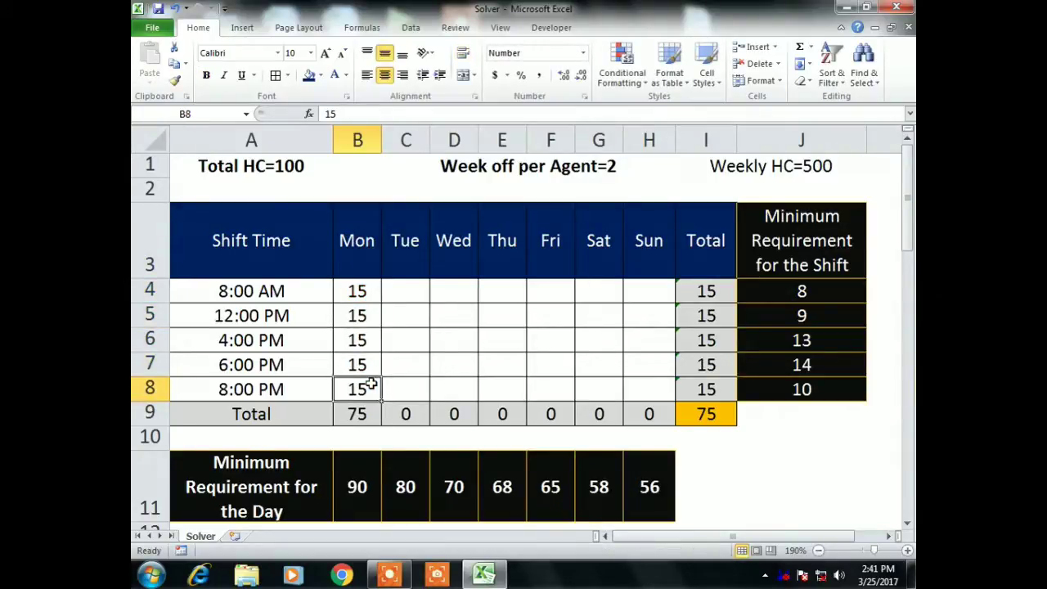
- Create a conditional formatting rule for the daily totals B9:H9 using the rule type "Format only cells that contain"
{"action": "key", "text": "Down"}
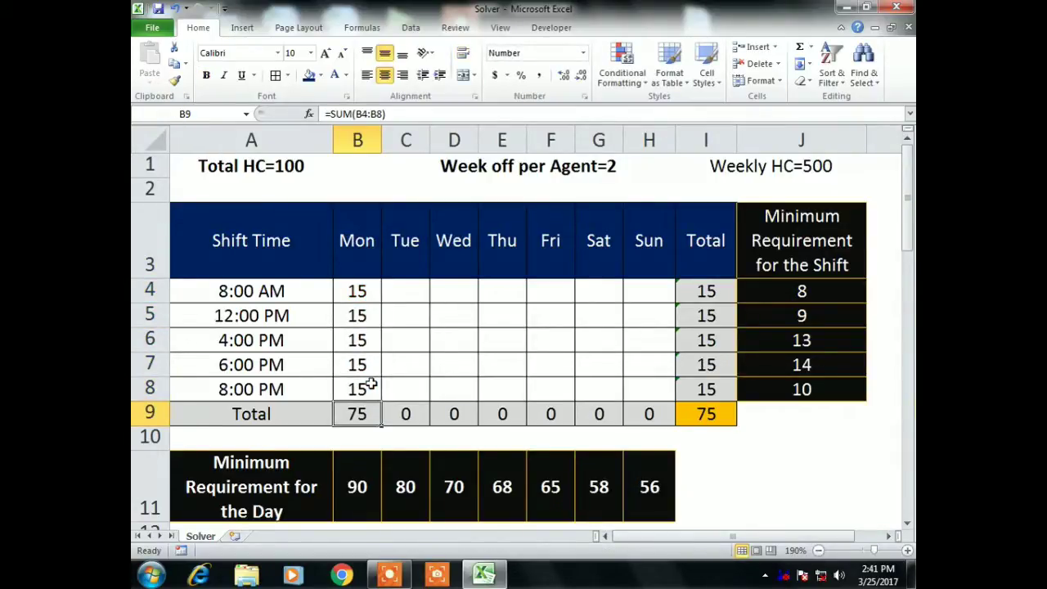
{"action": "key", "text": "shift+Right"}
{"action": "key", "text": "shift+Right"}
{"action": "key", "text": "shift+Right"}
{"action": "key", "text": "shift+Right"}
{"action": "key", "text": "shift+Right"}
{"action": "key", "text": "shift+Right"}
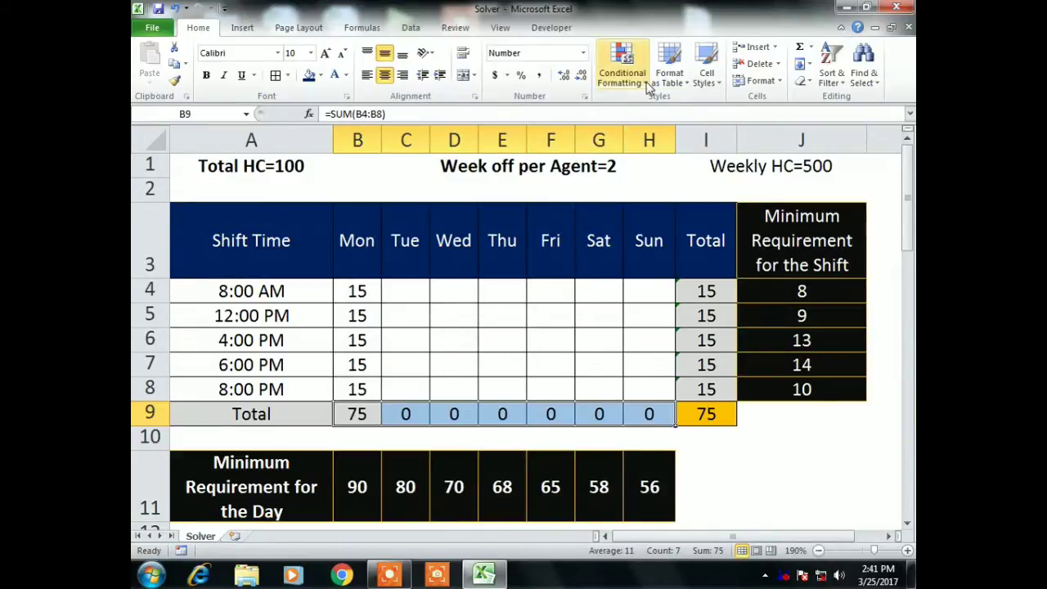
{"action": "left_click", "coordinate": [622, 65]}
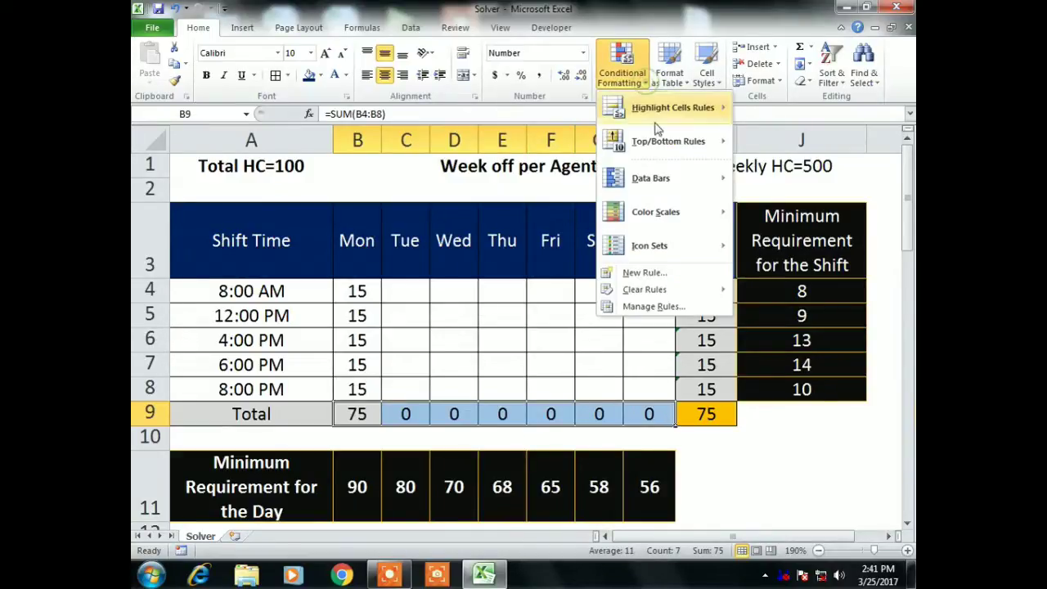
{"action": "left_click", "coordinate": [671, 273]}
{"action": "left_click", "coordinate": [415, 199]}
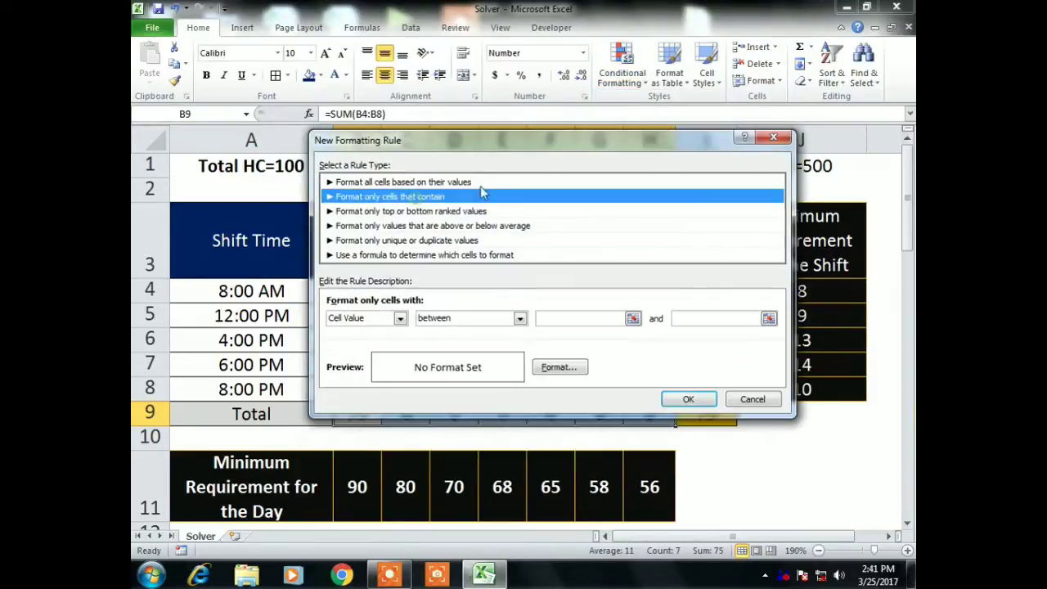
- Define the rule condition as cell value less than =B11, with a fully relative reference
{"action": "left_click_drag", "start_coordinate": [508, 147], "coordinate": [542, 57]}
{"action": "left_click", "coordinate": [546, 246]}
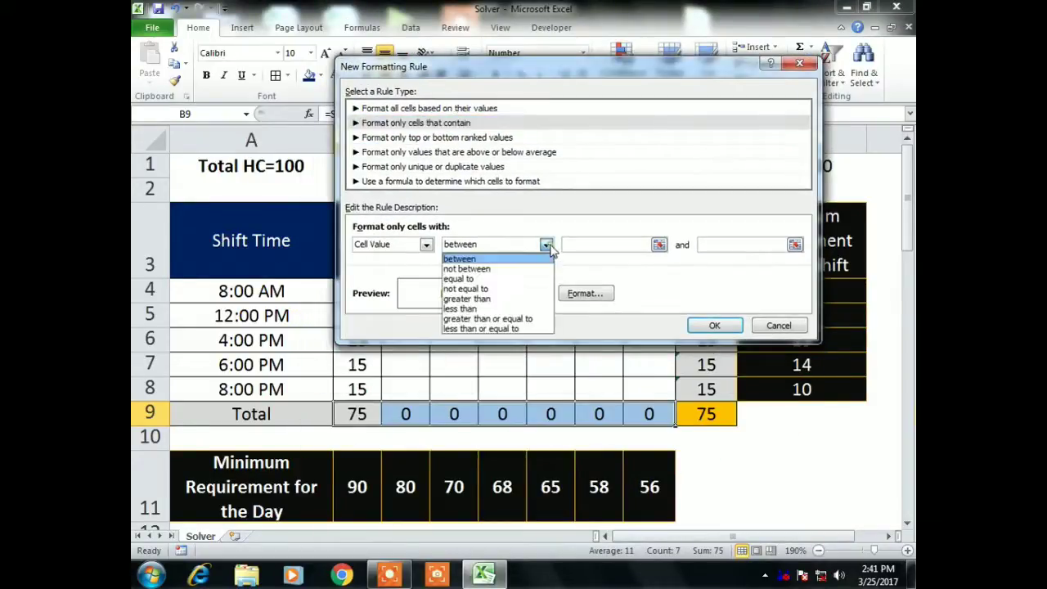
{"action": "left_click", "coordinate": [502, 309]}
{"action": "left_click", "coordinate": [573, 244]}
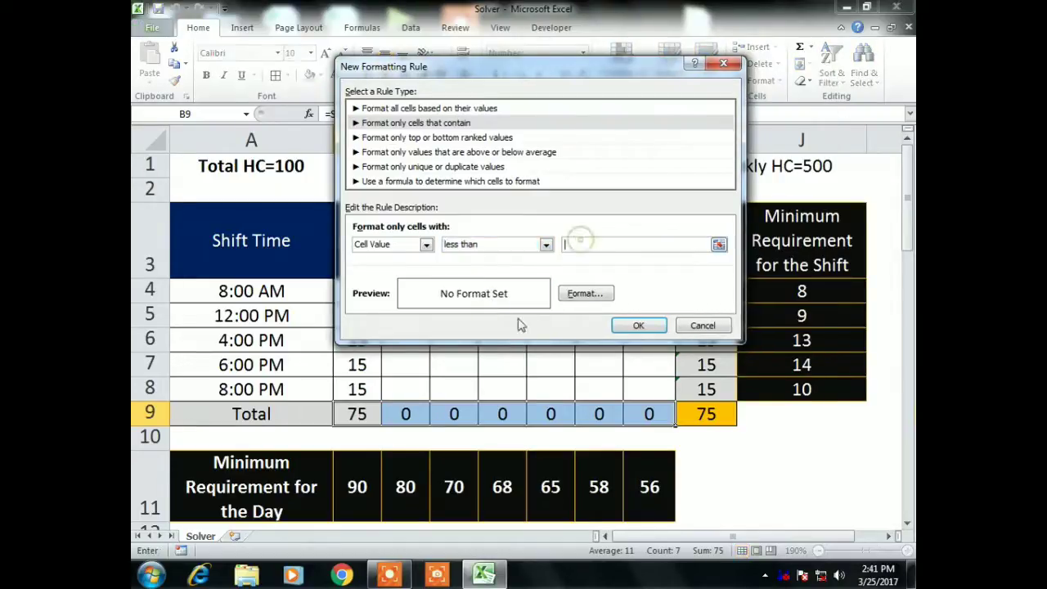
{"action": "left_click", "coordinate": [357, 487]}
{"action": "left_click", "coordinate": [582, 244]}
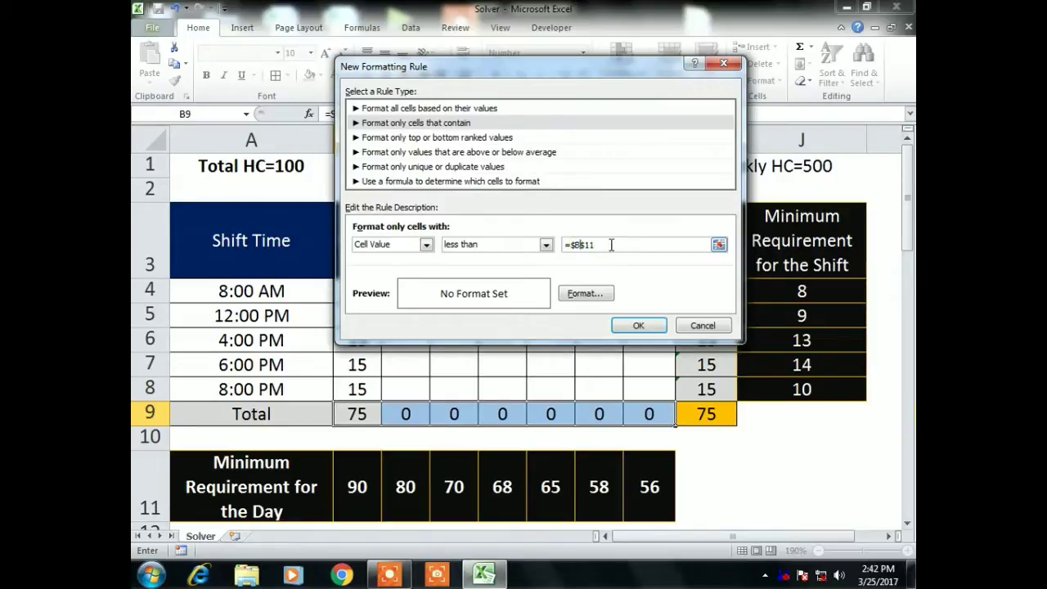
{"action": "left_click", "coordinate": [576, 245]}
- Give the rule a bold white font on a red fill and apply it to the daily totals
{"action": "left_click", "coordinate": [586, 293]}
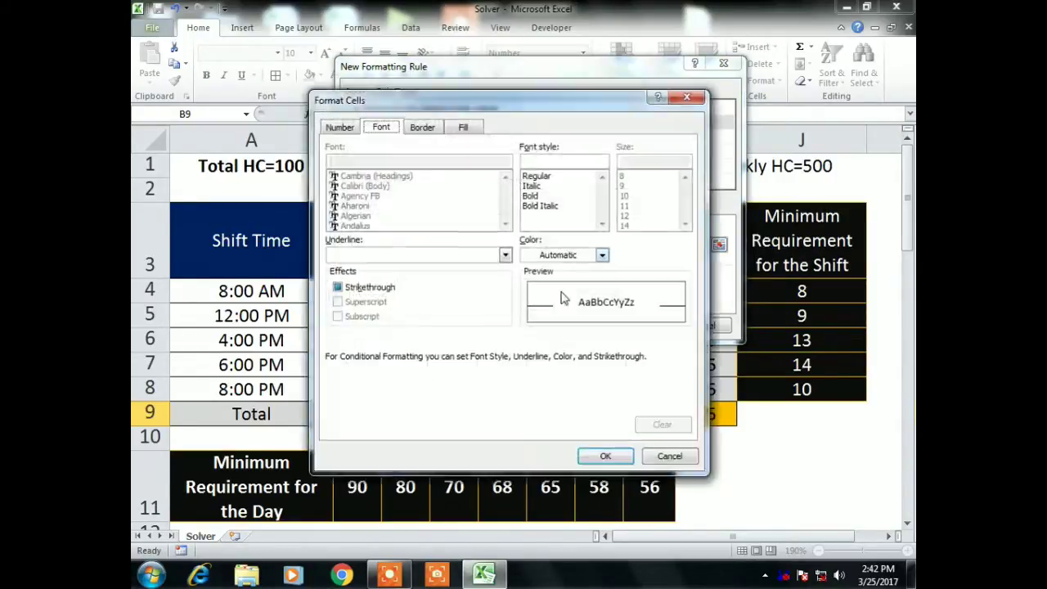
{"action": "left_click", "coordinate": [531, 196]}
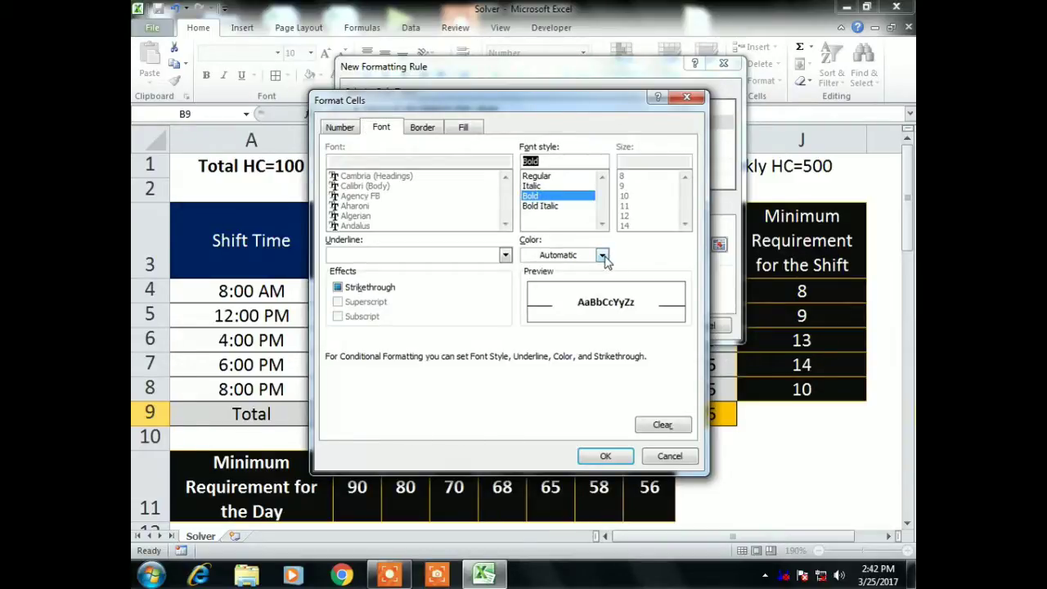
{"action": "left_click", "coordinate": [473, 128]}
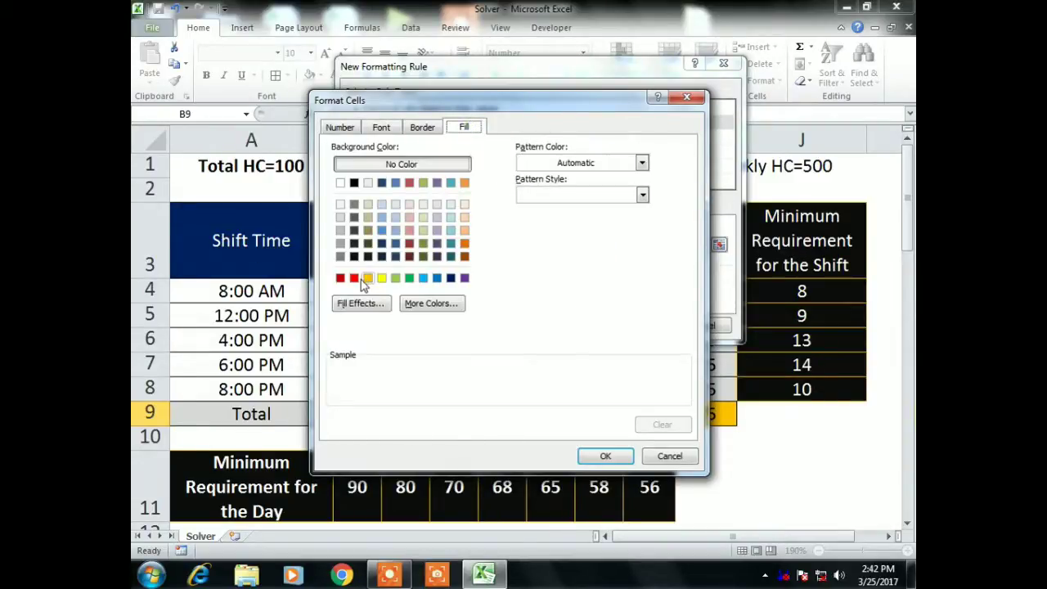
{"action": "left_click", "coordinate": [354, 278]}
{"action": "left_click", "coordinate": [340, 127]}
{"action": "left_click", "coordinate": [382, 127]}
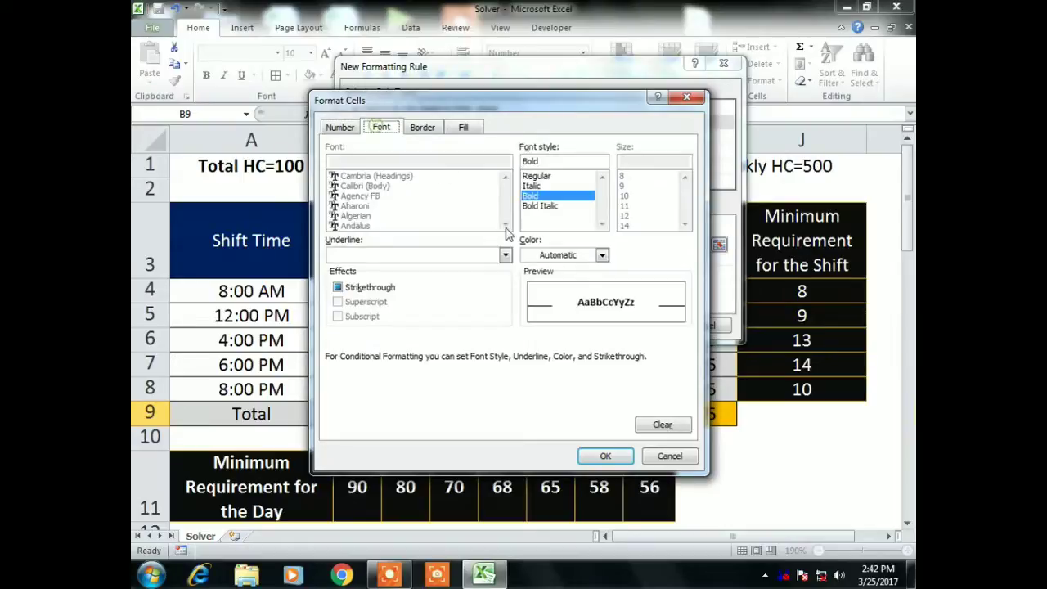
{"action": "left_click", "coordinate": [558, 255]}
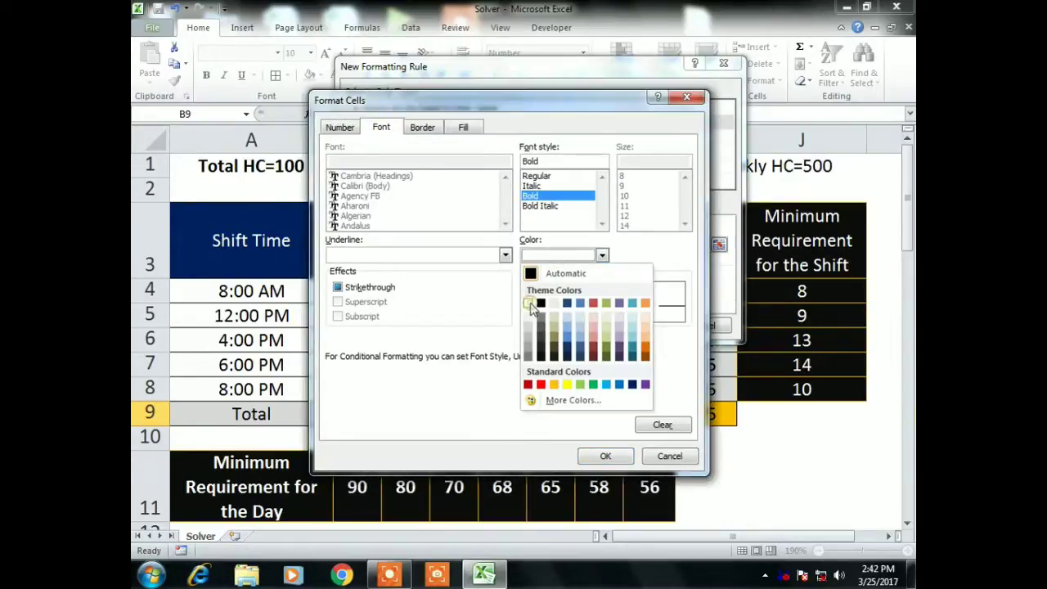
{"action": "left_click", "coordinate": [530, 304]}
{"action": "left_click", "coordinate": [604, 455]}
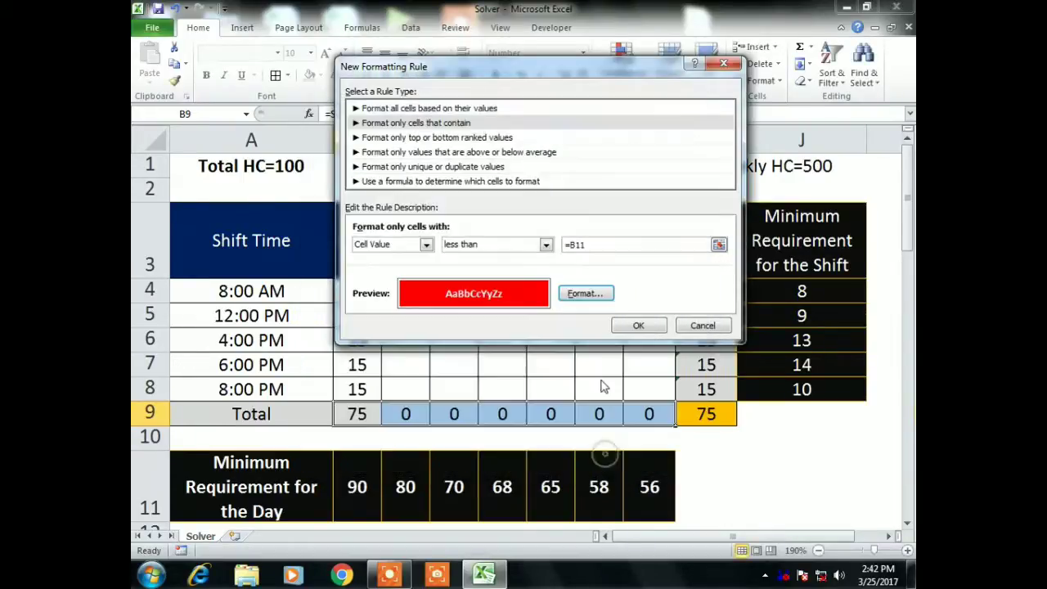
{"action": "left_click", "coordinate": [637, 324]}
- Test the daily-total rule by setting the Monday 6:00 PM headcount in B7 to 30 and checking the Monday total
{"action": "left_click", "coordinate": [561, 336]}
{"action": "left_click", "coordinate": [356, 365]}
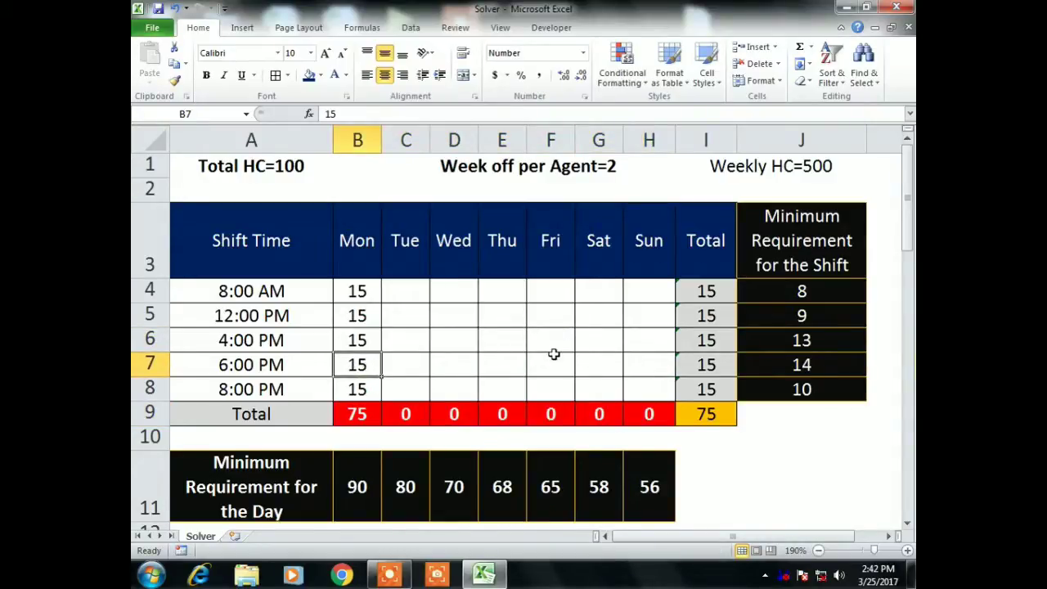
{"action": "type", "text": "30"}
{"action": "key", "text": "Return"}
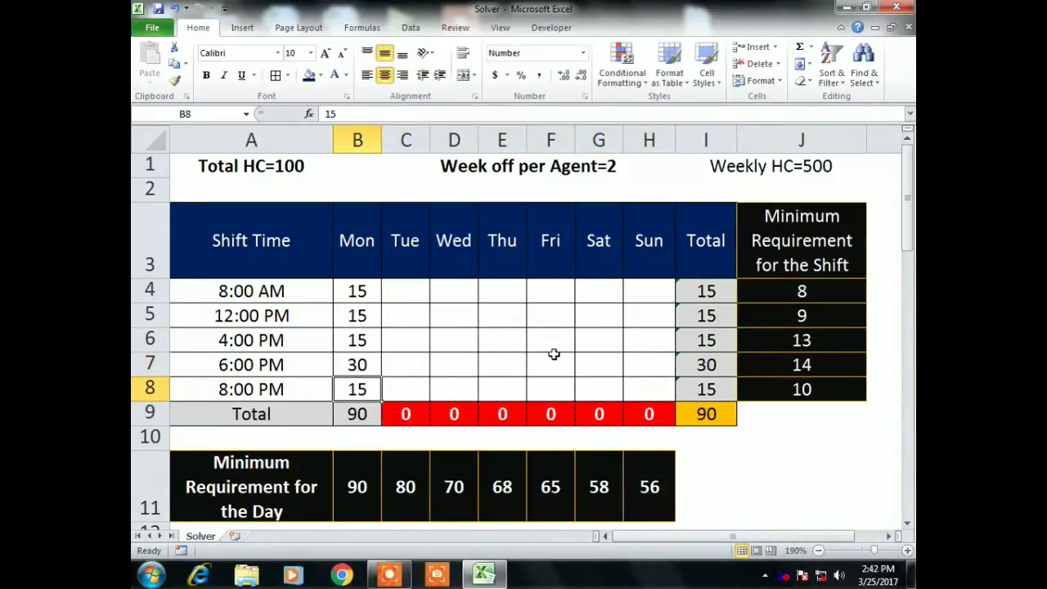
{"action": "key", "text": "Up"}
{"action": "key", "text": "Down"}
{"action": "key", "text": "Down"}
{"action": "key", "text": "Down"}
{"action": "key", "text": "Down"}
{"action": "key", "text": "Up"}
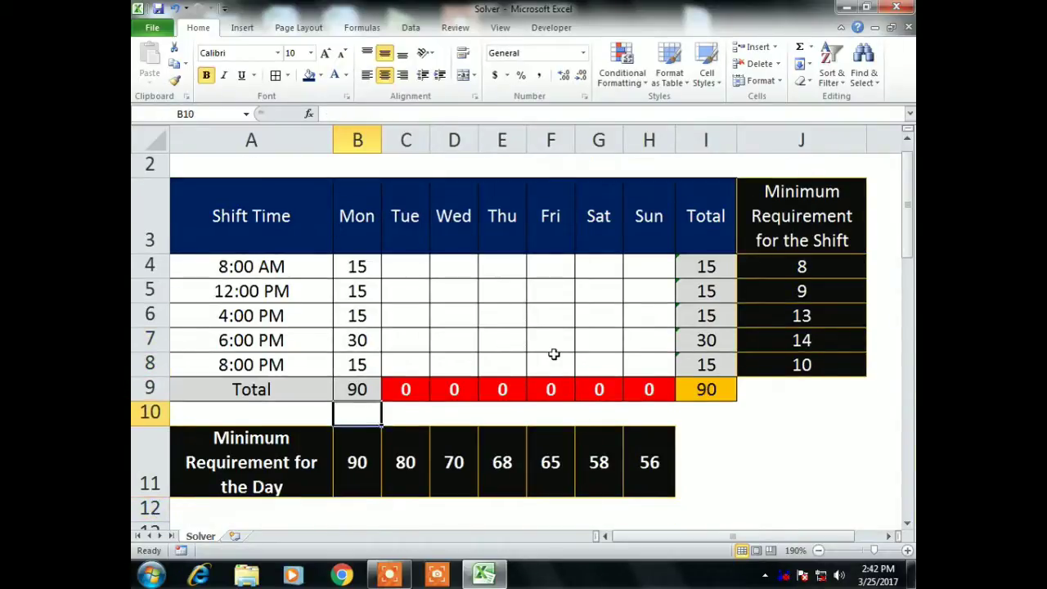
- Set the Monday 6:00 PM headcount to 32 and check the Monday total's formatting
{"action": "key", "text": "Up"}
{"action": "key", "text": "Up"}
{"action": "key", "text": "Up"}
{"action": "type", "text": "32"}
{"action": "key", "text": "Return"}
{"action": "key", "text": "Down"}
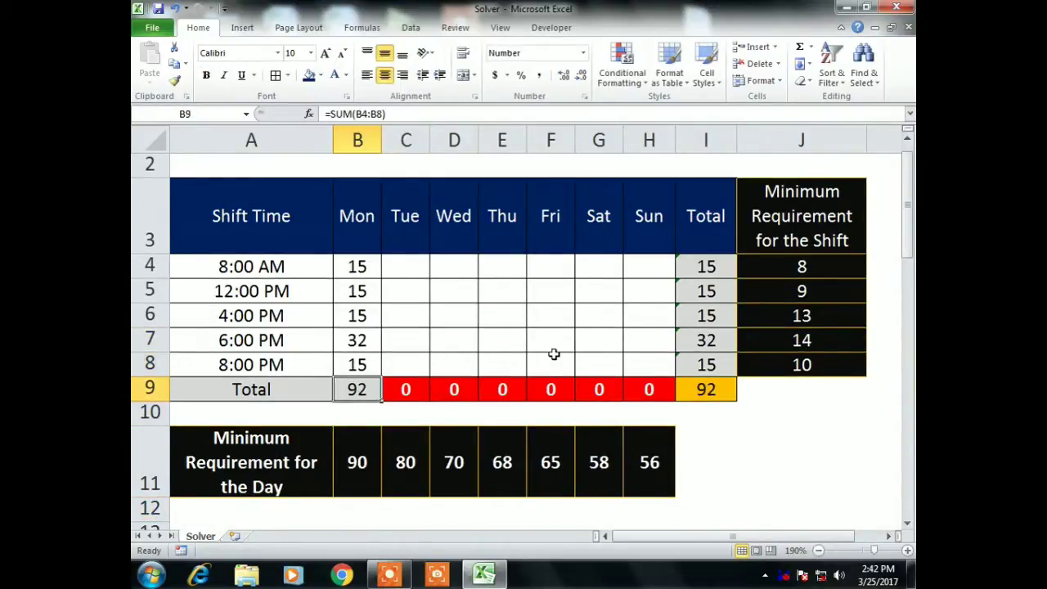
- Lower the Monday 6:00 PM headcount to 28 to test a total below the daily minimum
{"action": "key", "text": "Up"}
{"action": "key", "text": "Up"}
{"action": "type", "text": "28"}
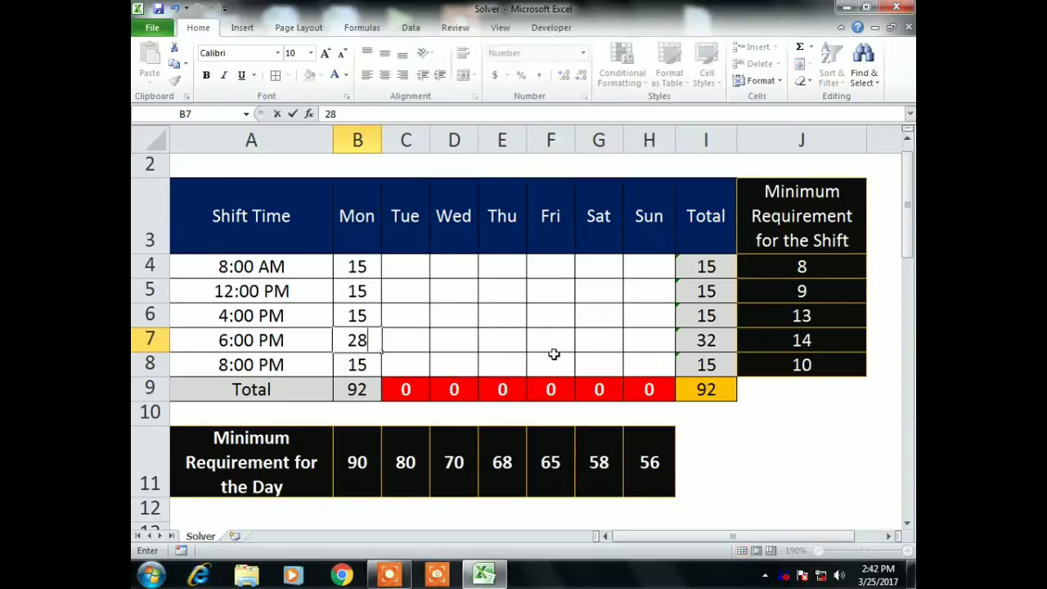
{"action": "key", "text": "Return"}
{"action": "key", "text": "Down"}
{"action": "key", "text": "Down"}
{"action": "key", "text": "Down"}
- Clear the test headcounts from the Monday cells B4:B8
{"action": "key", "text": "Up"}
{"action": "key", "text": "Up"}
{"action": "key", "text": "Up"}
{"action": "key", "text": "Up"}
{"action": "key", "text": "Up"}
{"action": "key", "text": "Up"}
{"action": "key", "text": "Up"}
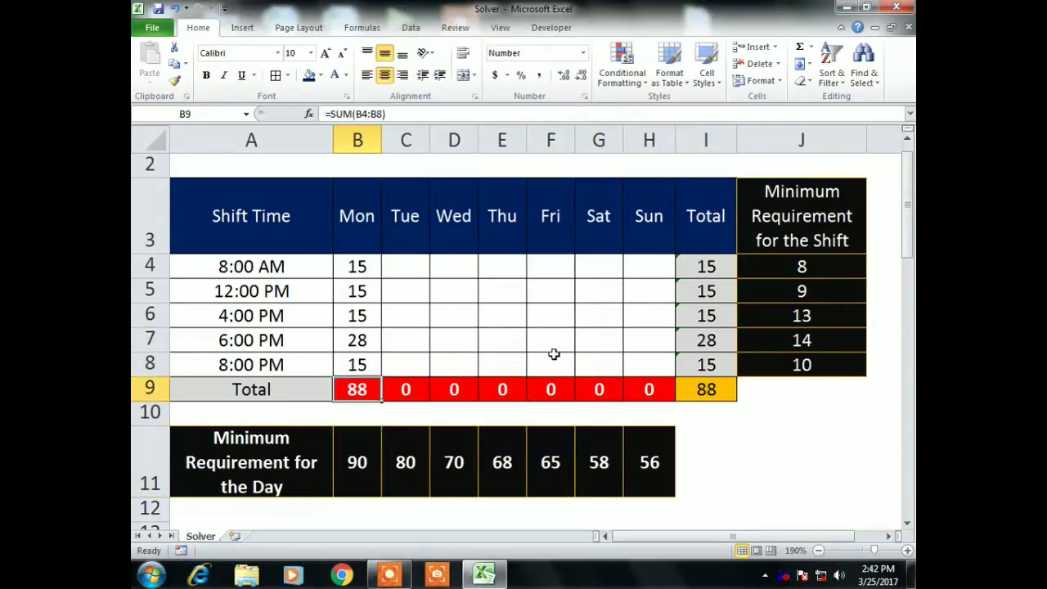
{"action": "key", "text": "shift+Down"}
{"action": "key", "text": "shift+Down"}
{"action": "key", "text": "shift+Down"}
{"action": "key", "text": "shift+Down"}
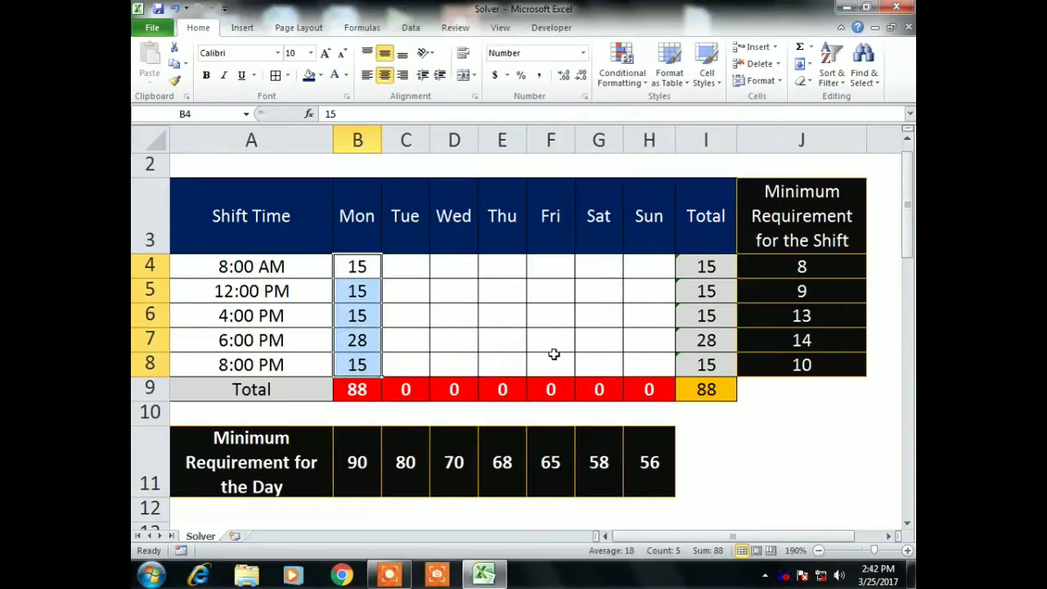
{"action": "key", "text": "Delete"}
{"action": "key", "text": "Up"}
{"action": "key", "text": "Up"}
{"action": "key", "text": "Up"}
{"action": "key", "text": "Down"}
{"action": "key", "text": "Down"}
{"action": "key", "text": "Left"}
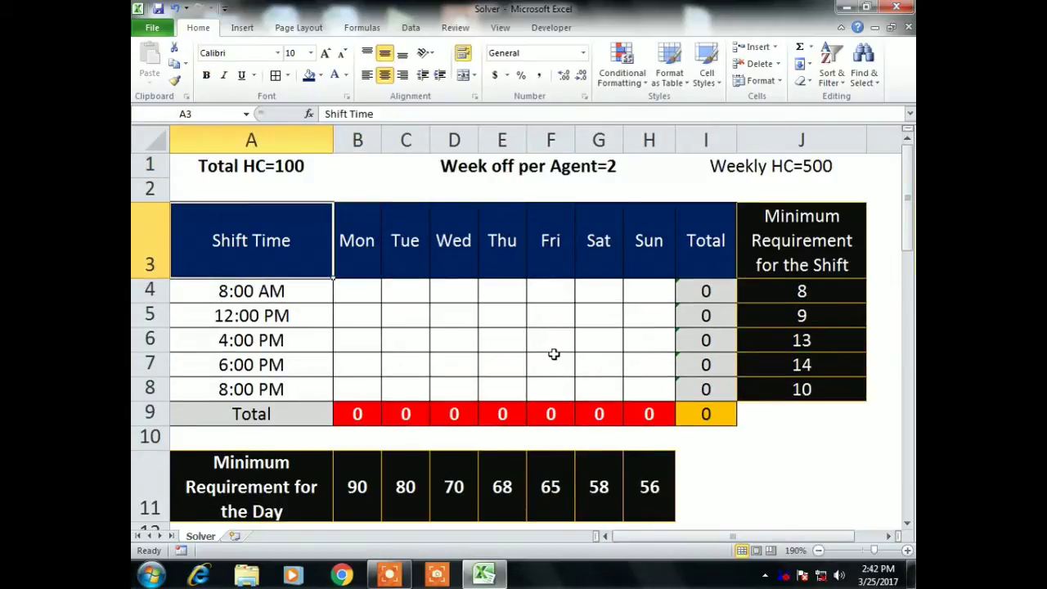
{"action": "left_click_drag", "start_coordinate": [357, 291], "coordinate": [659, 381]}
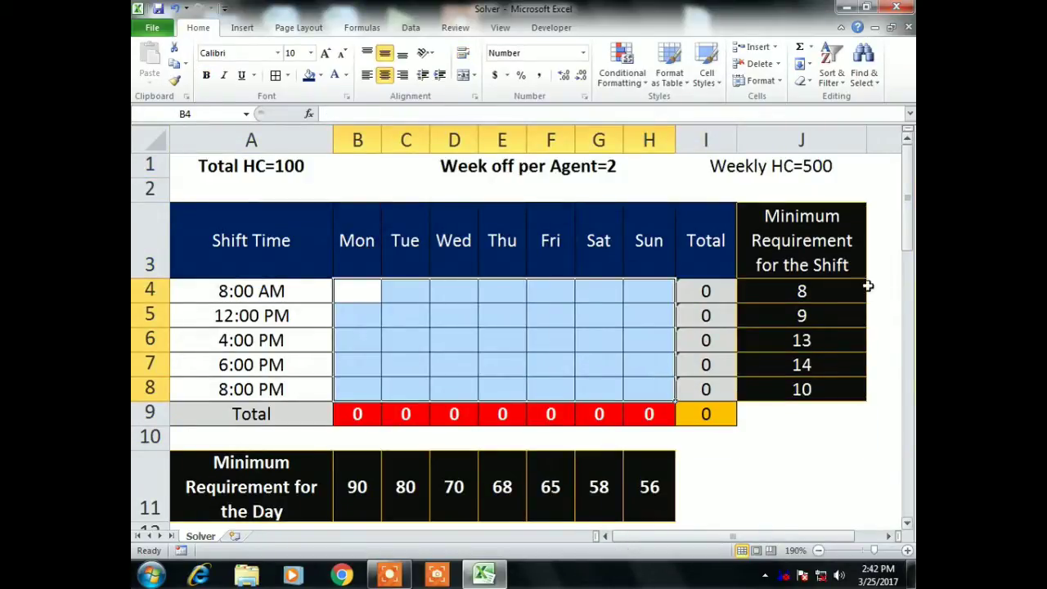
{"action": "left_click", "coordinate": [578, 298]}
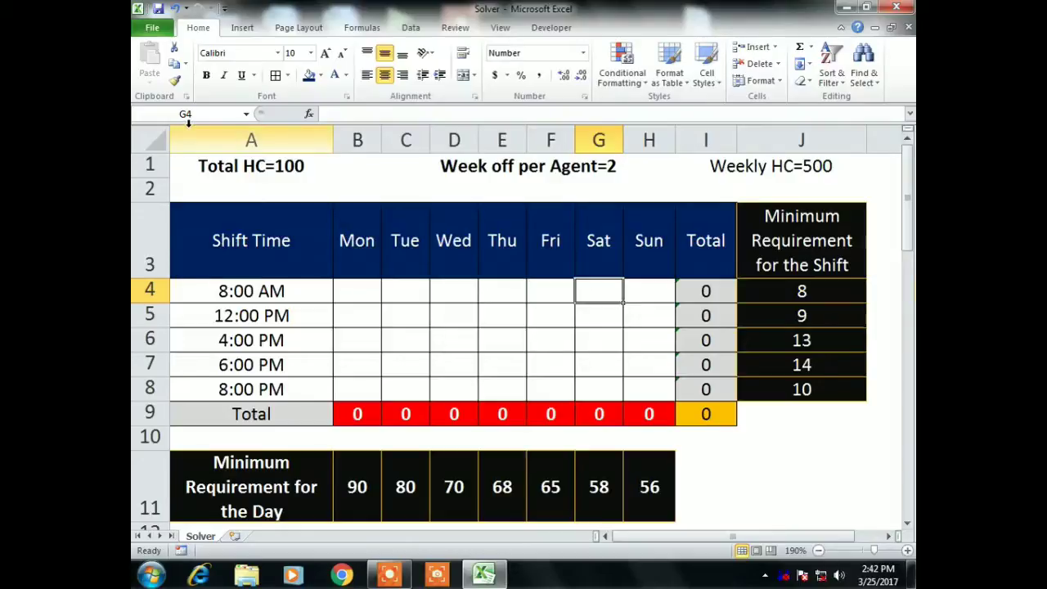
{"action": "left_click_drag", "start_coordinate": [292, 253], "coordinate": [661, 410]}
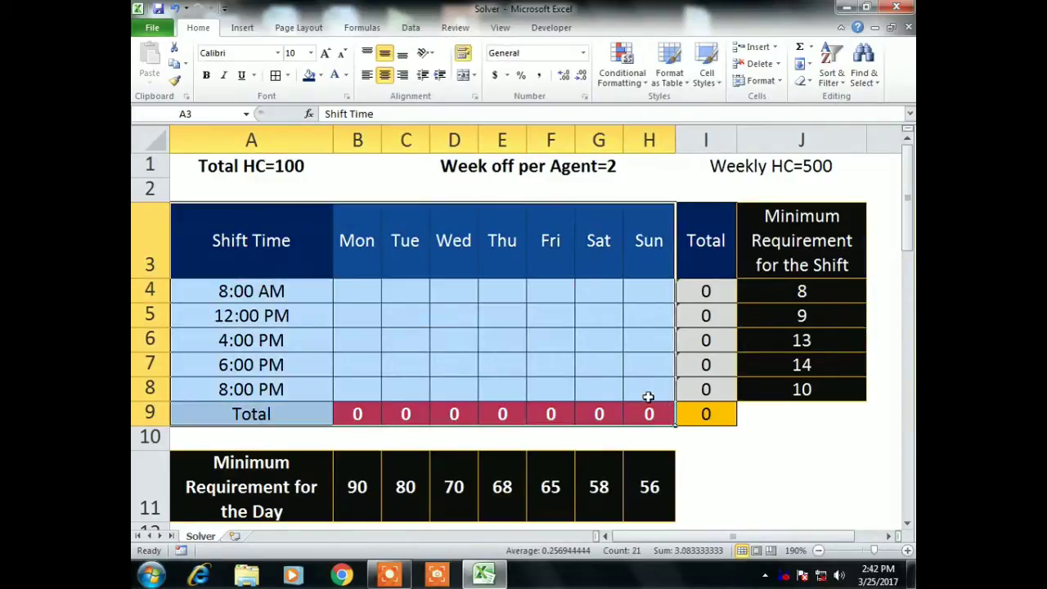
- Enable the Solver Add-in from the Excel add-ins in the program options
{"action": "left_click", "coordinate": [150, 28]}
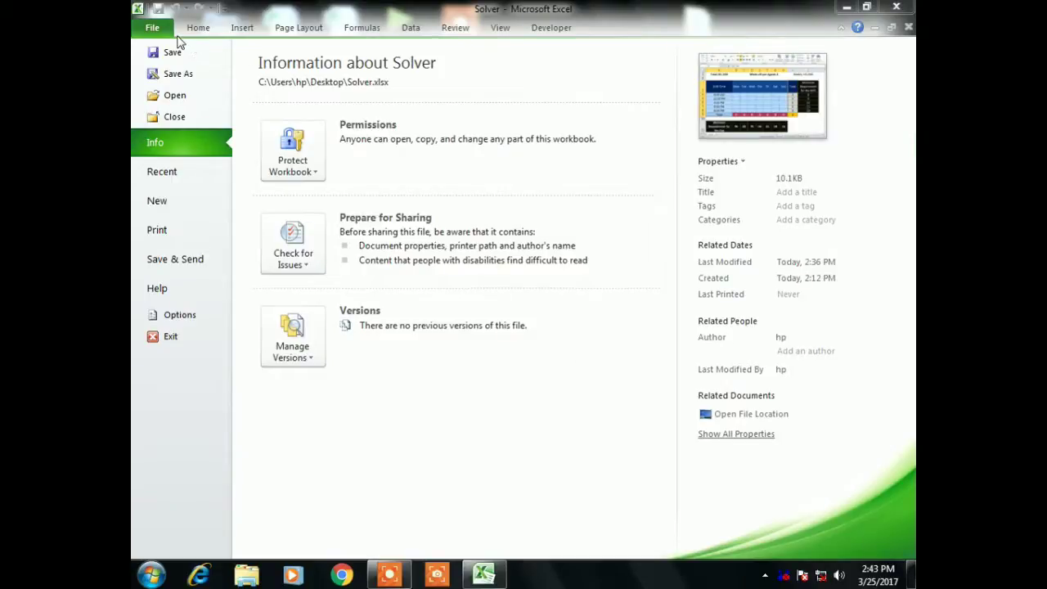
{"action": "left_click", "coordinate": [188, 315]}
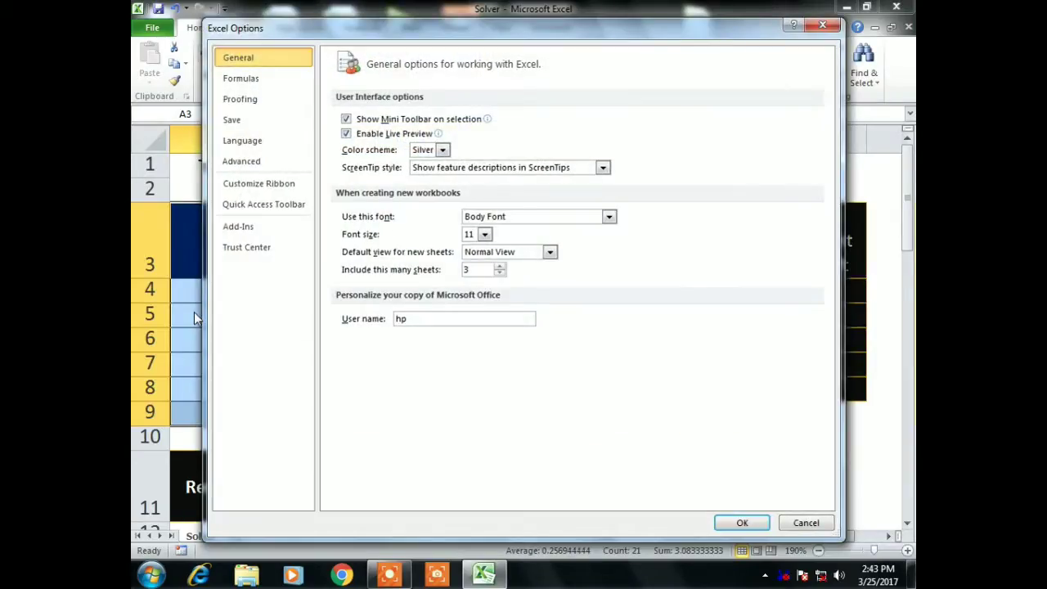
{"action": "left_click", "coordinate": [254, 230]}
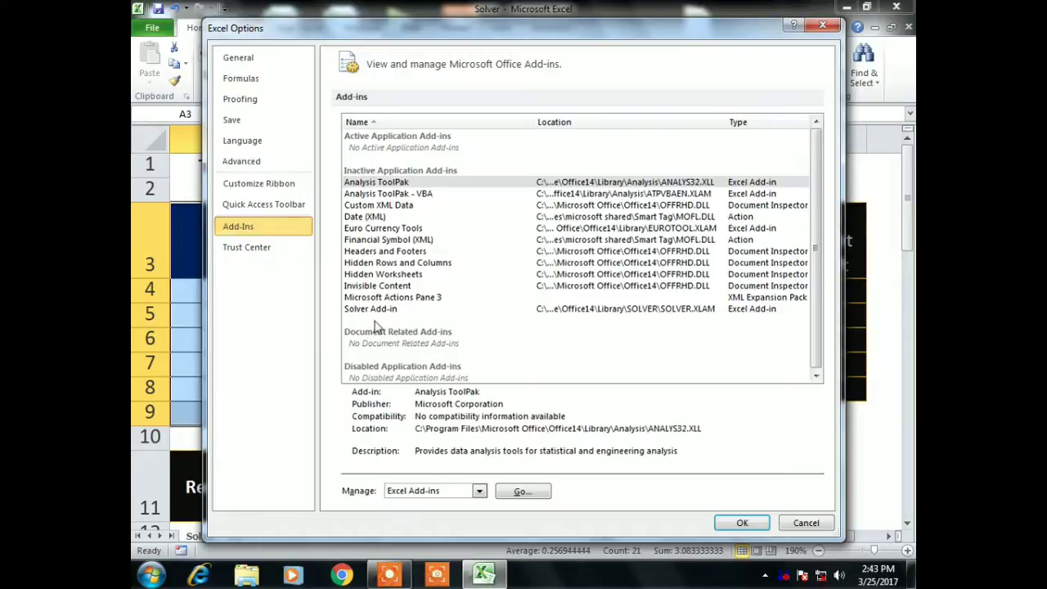
{"action": "left_click", "coordinate": [479, 492]}
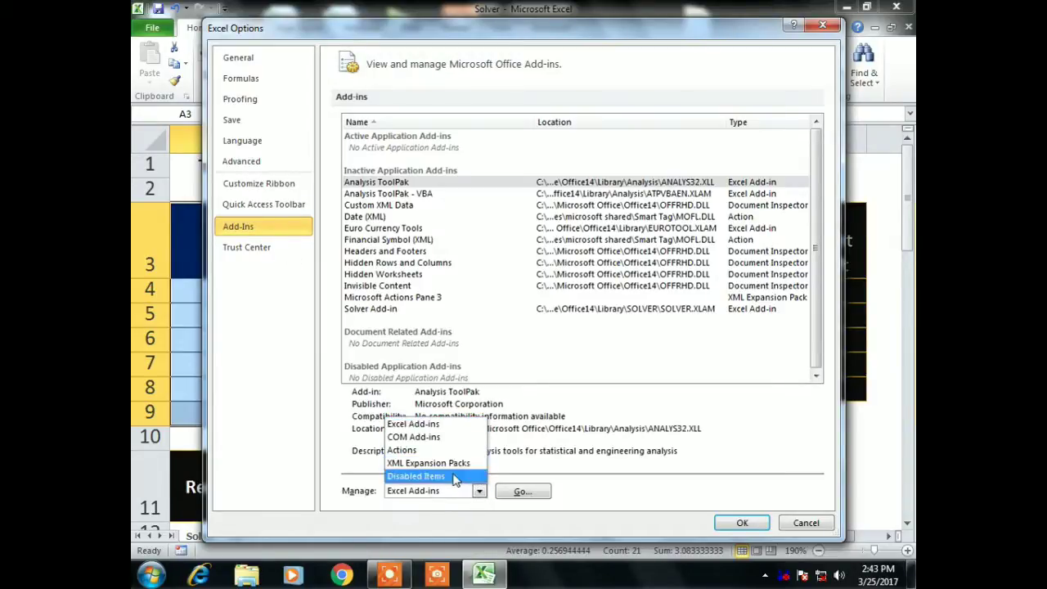
{"action": "left_click", "coordinate": [465, 434]}
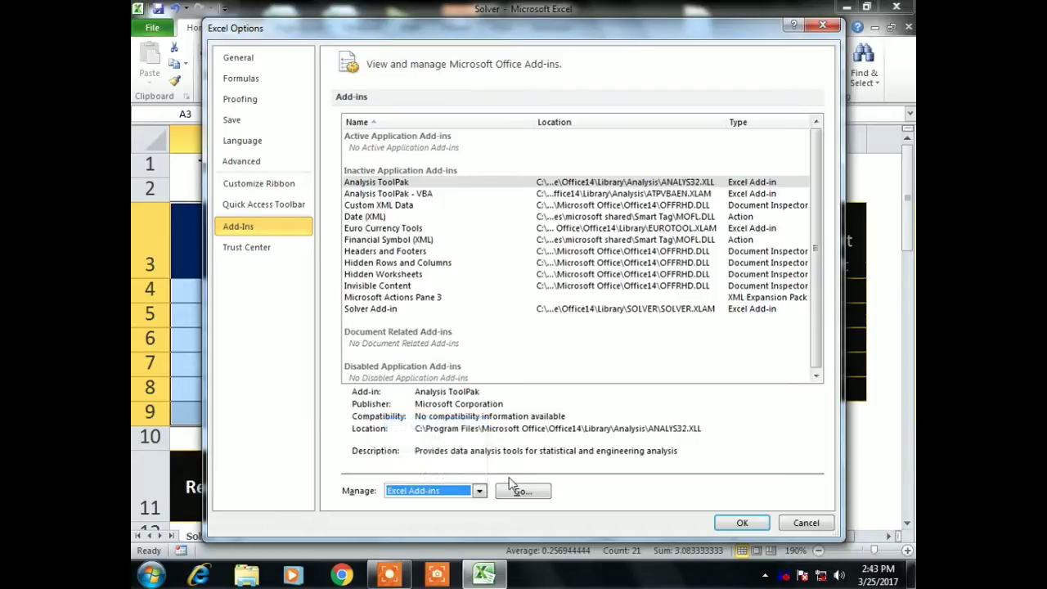
{"action": "left_click", "coordinate": [523, 493]}
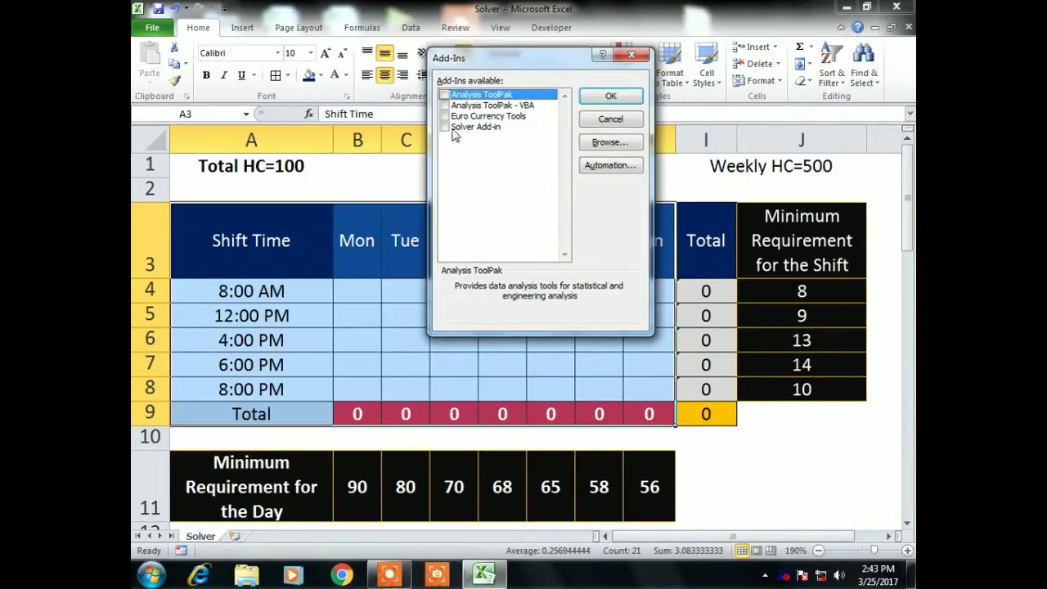
{"action": "left_click", "coordinate": [445, 128]}
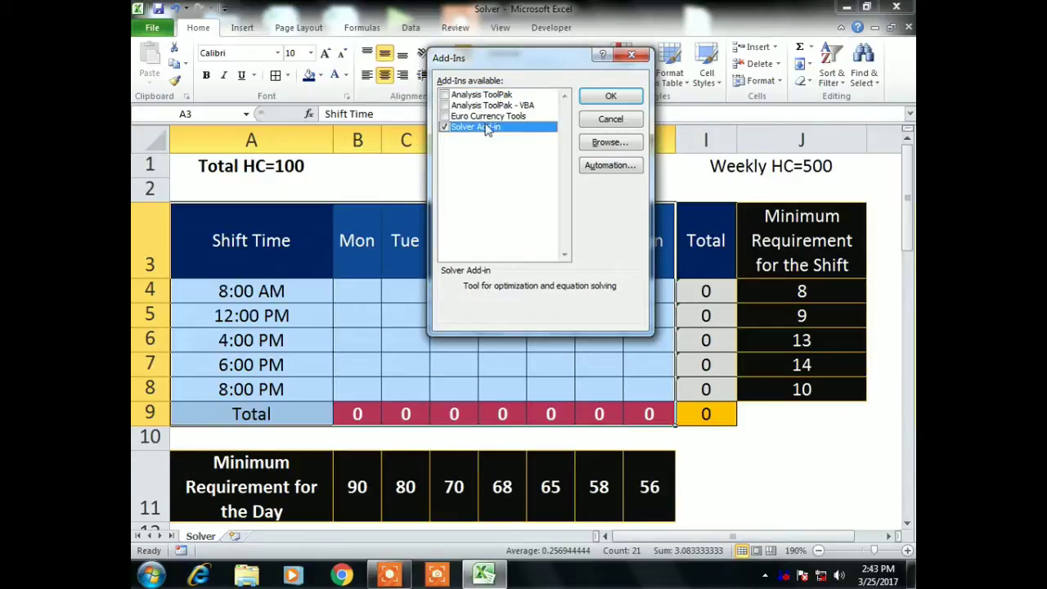
{"action": "left_click", "coordinate": [611, 99]}
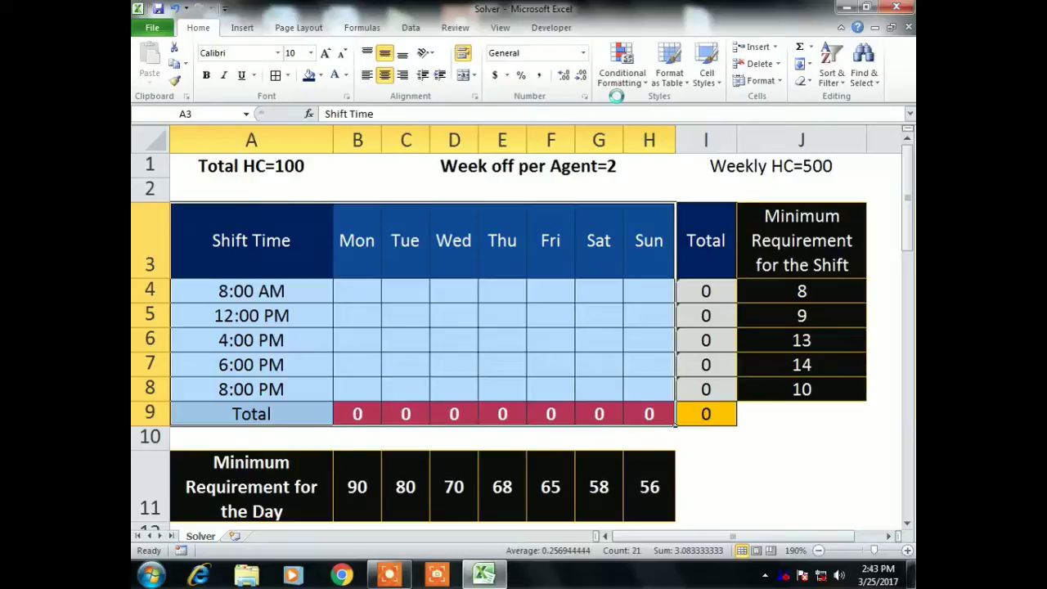
- Open Solver and set the objective to the weekly grand total in I9 with a target value of 500
{"action": "left_click", "coordinate": [560, 253]}
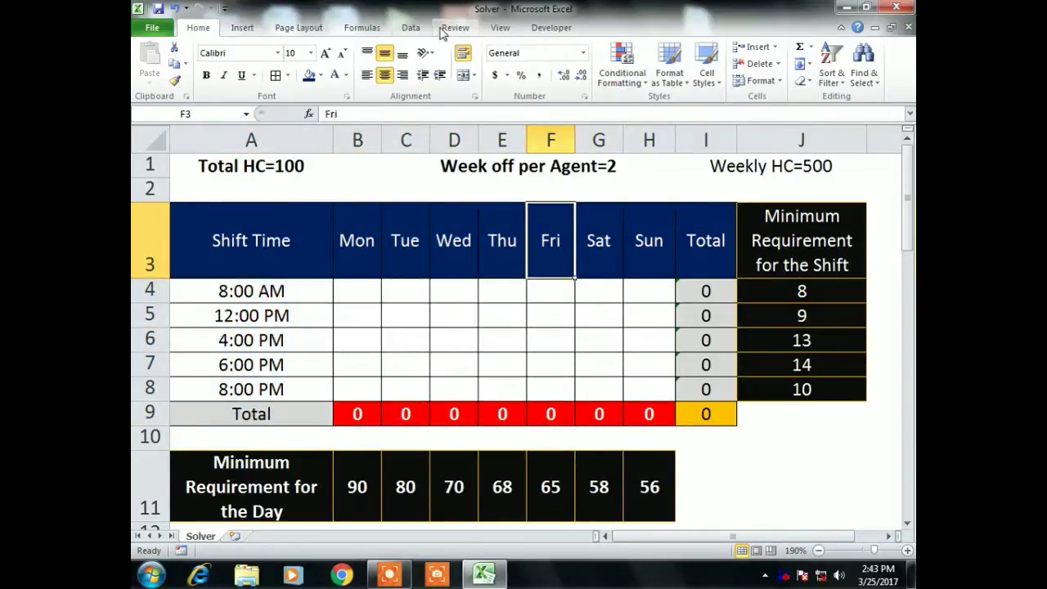
{"action": "left_click", "coordinate": [411, 28]}
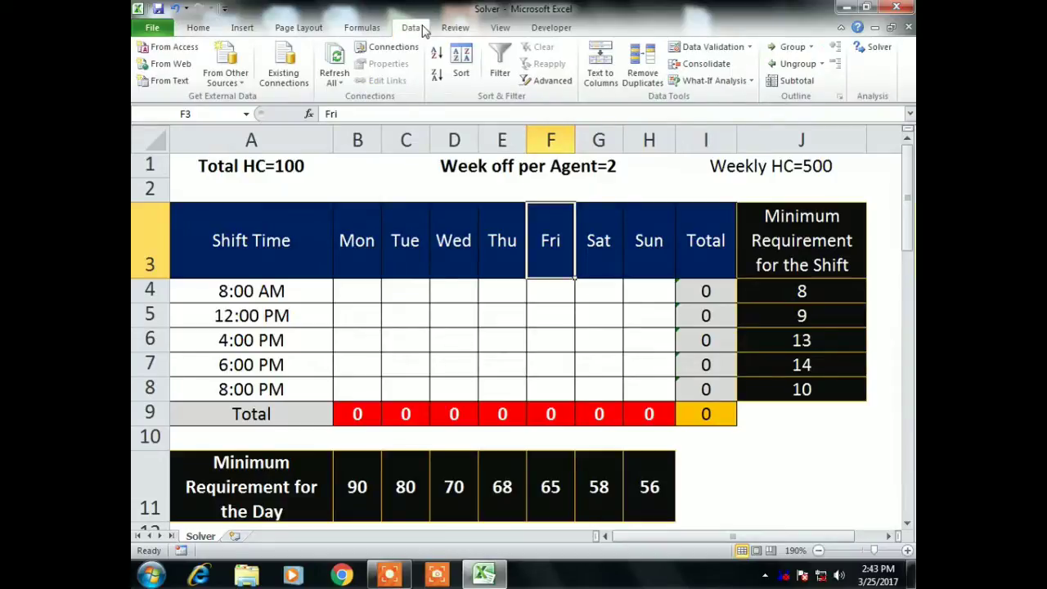
{"action": "left_click", "coordinate": [884, 54]}
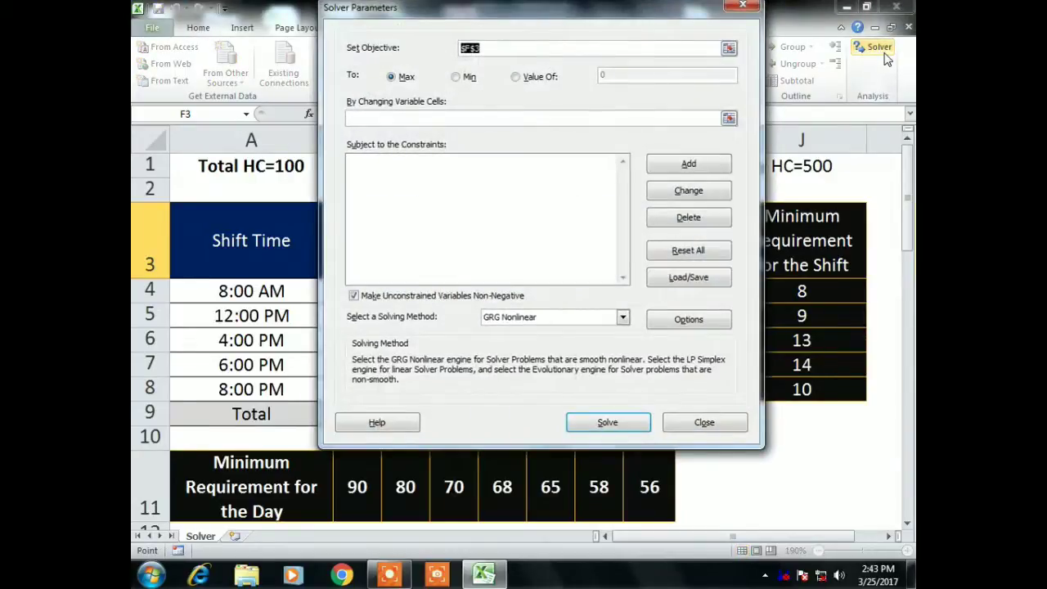
{"action": "left_click_drag", "start_coordinate": [575, 21], "coordinate": [419, 67]}
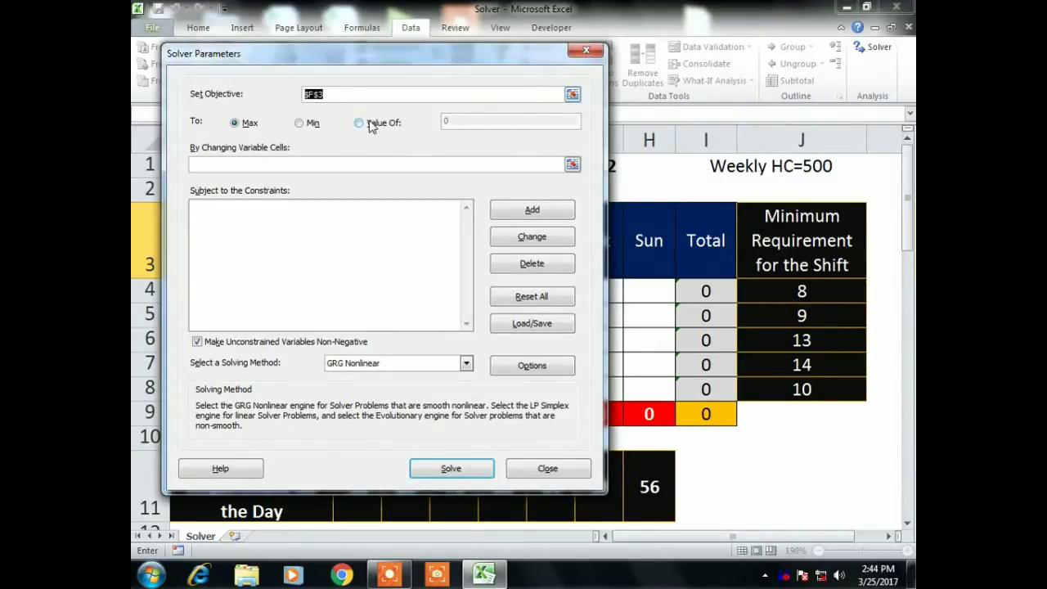
{"action": "key", "text": "Delete"}
{"action": "left_click", "coordinate": [709, 414]}
{"action": "left_click", "coordinate": [371, 122]}
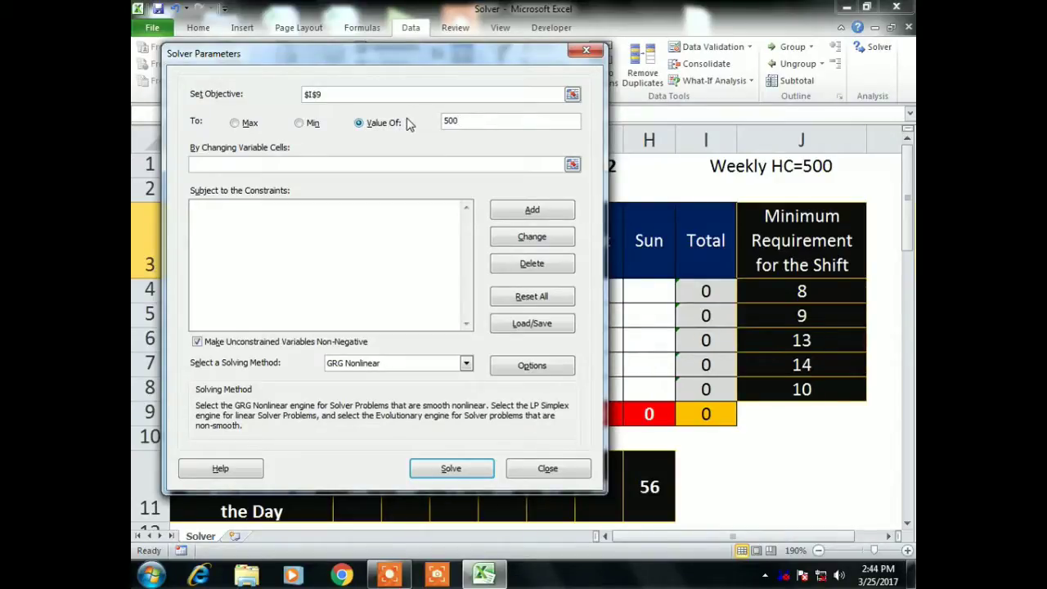
- Set the Solver's changing variable cells to the shift headcount grid B4:H8
{"action": "left_click", "coordinate": [374, 167]}
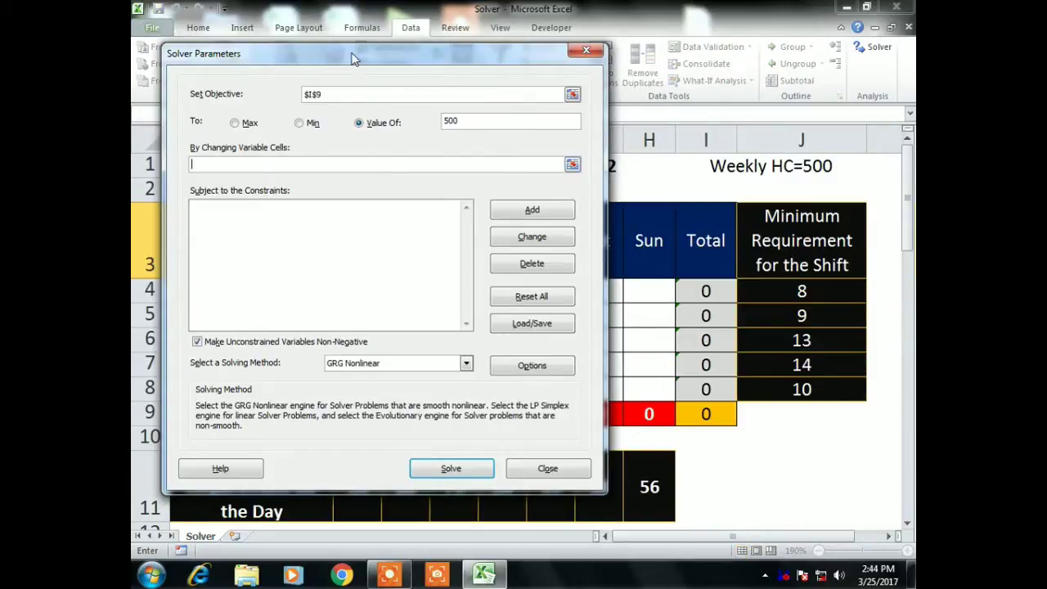
{"action": "left_click_drag", "start_coordinate": [353, 59], "coordinate": [904, 94]}
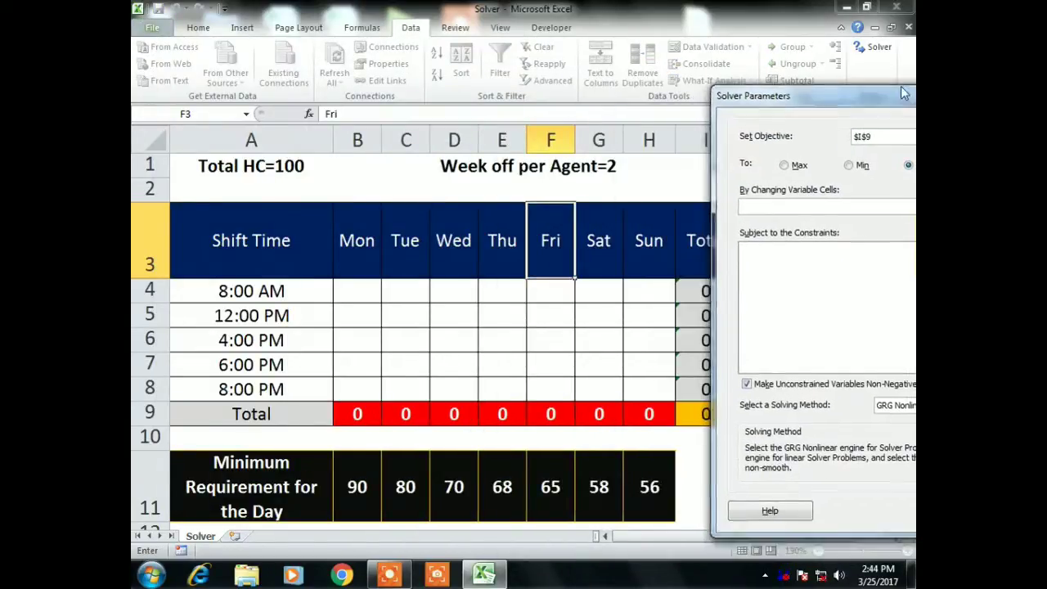
{"action": "left_click_drag", "start_coordinate": [347, 284], "coordinate": [652, 389]}
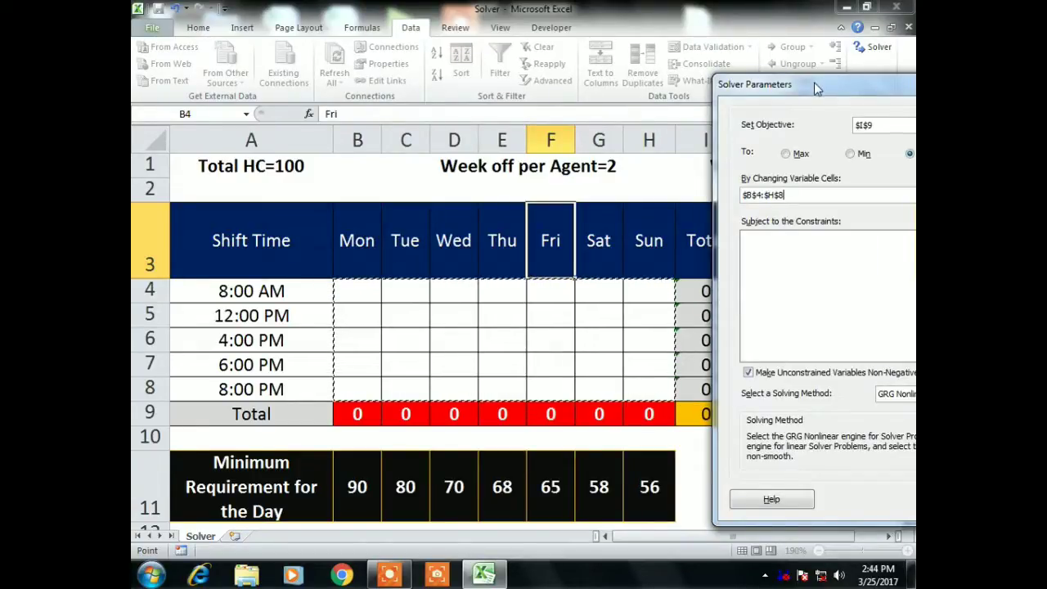
{"action": "left_click_drag", "start_coordinate": [814, 82], "coordinate": [377, 38]}
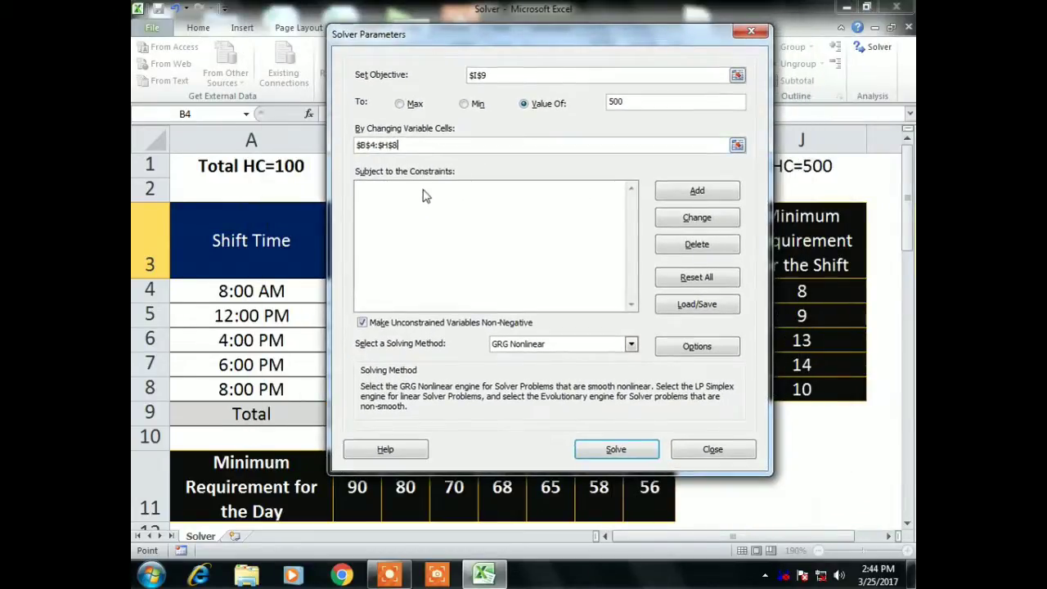
{"action": "mouse_move", "coordinate": [548, 37]}
{"action": "left_mouse_down"}
{"action": "mouse_move", "coordinate": [491, 23]}
{"action": "mouse_move", "coordinate": [425, 32]}
{"action": "mouse_move", "coordinate": [422, 61]}
{"action": "mouse_move", "coordinate": [431, 92]}
{"action": "mouse_move", "coordinate": [536, 50]}
{"action": "left_mouse_up"}
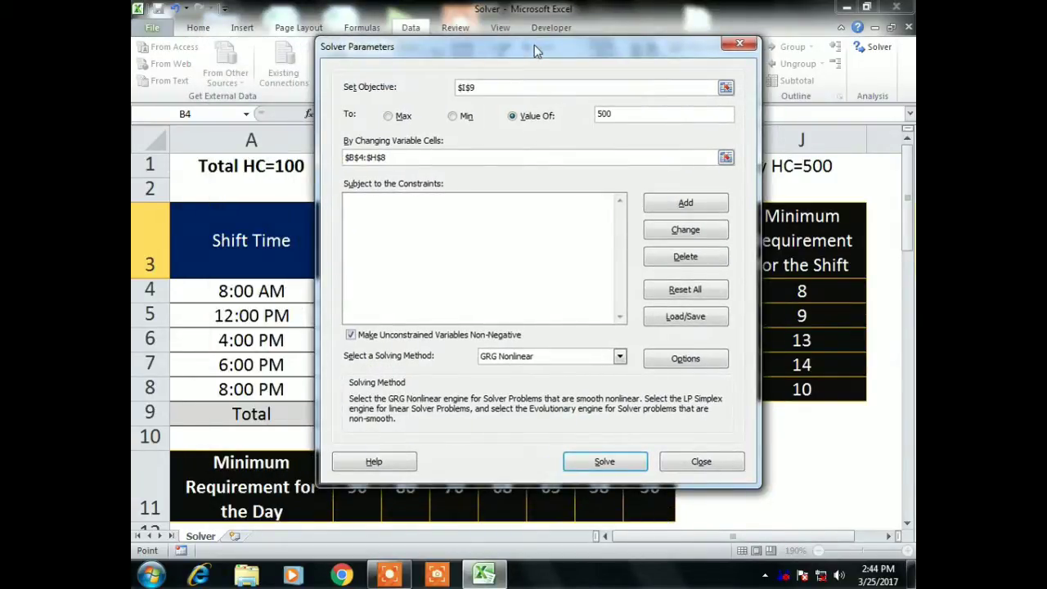
- Add a Solver constraint that the Monday headcounts B4:B8 are >= the shift minimums J4:J8
{"action": "left_click", "coordinate": [686, 206]}
{"action": "left_click_drag", "start_coordinate": [564, 216], "coordinate": [551, 131]}
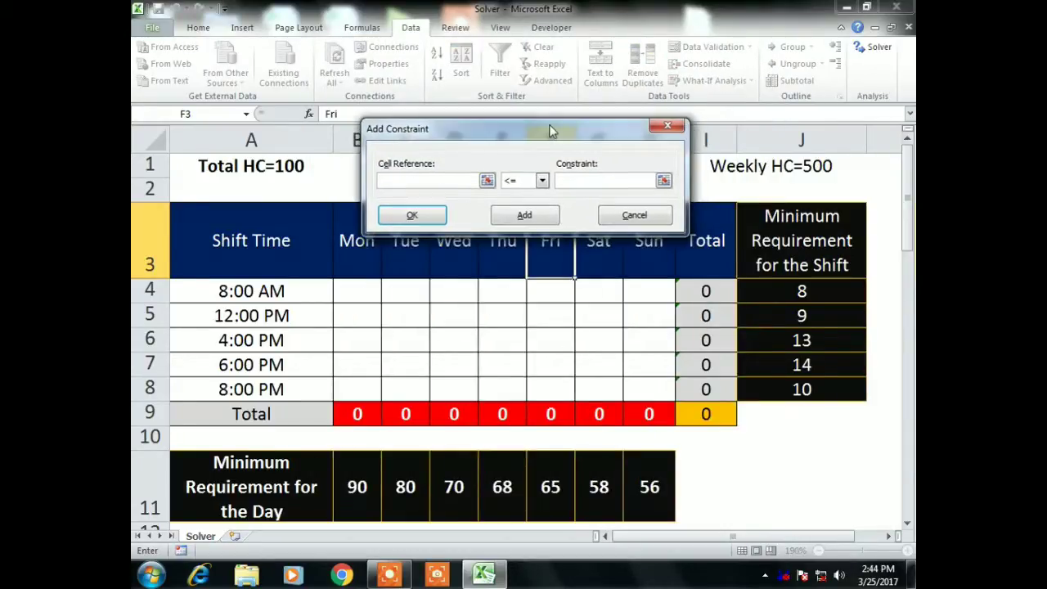
{"action": "left_click_drag", "start_coordinate": [355, 286], "coordinate": [357, 388]}
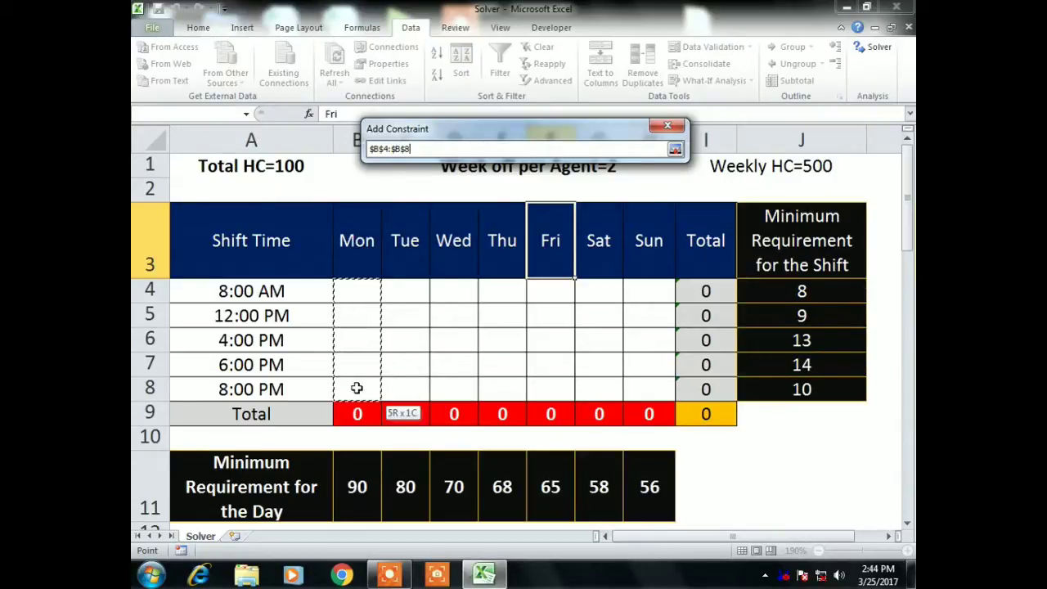
{"action": "left_click_drag", "start_coordinate": [356, 388], "coordinate": [356, 388]}
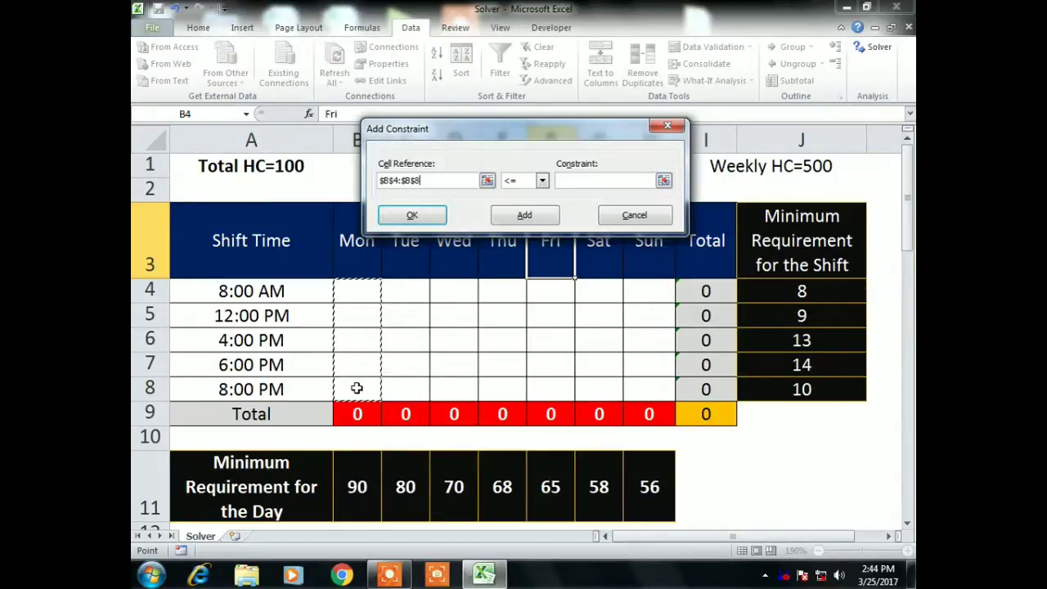
{"action": "left_click", "coordinate": [543, 181]}
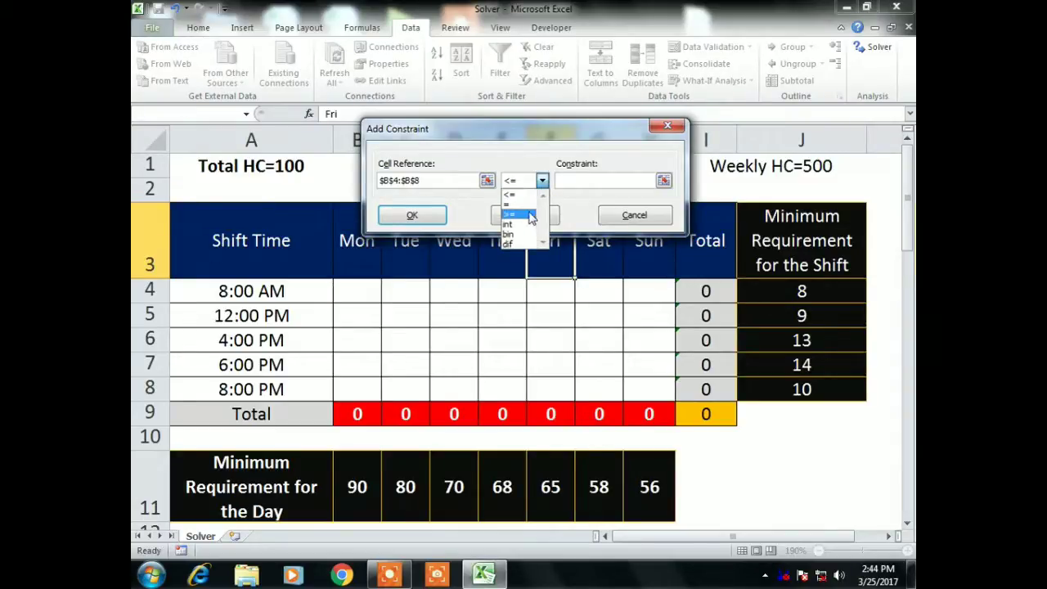
{"action": "left_click", "coordinate": [529, 215]}
{"action": "left_click_drag", "start_coordinate": [804, 292], "coordinate": [802, 389]}
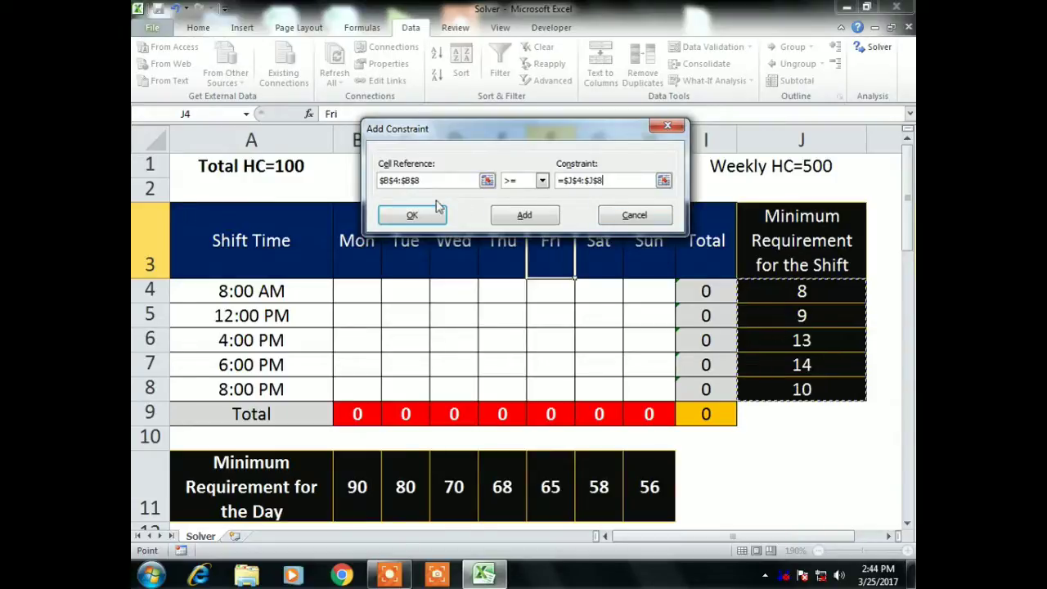
{"action": "left_click", "coordinate": [523, 218]}
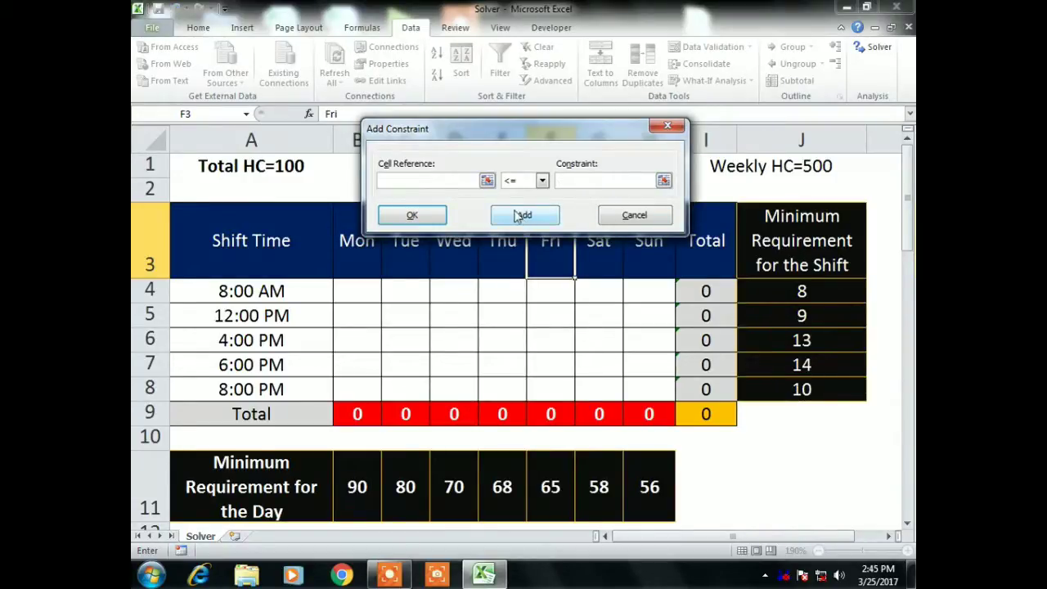
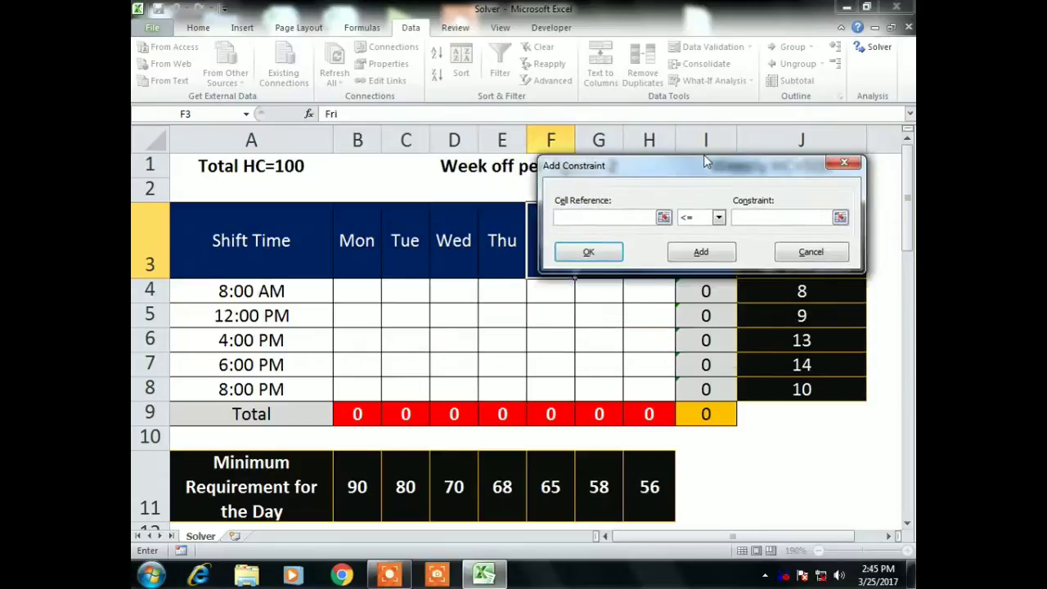
- Add a constraint that the Thursday headcounts E4:E8 are >= the shift minimums J4:J8
{"action": "left_click_drag", "start_coordinate": [501, 291], "coordinate": [509, 401]}
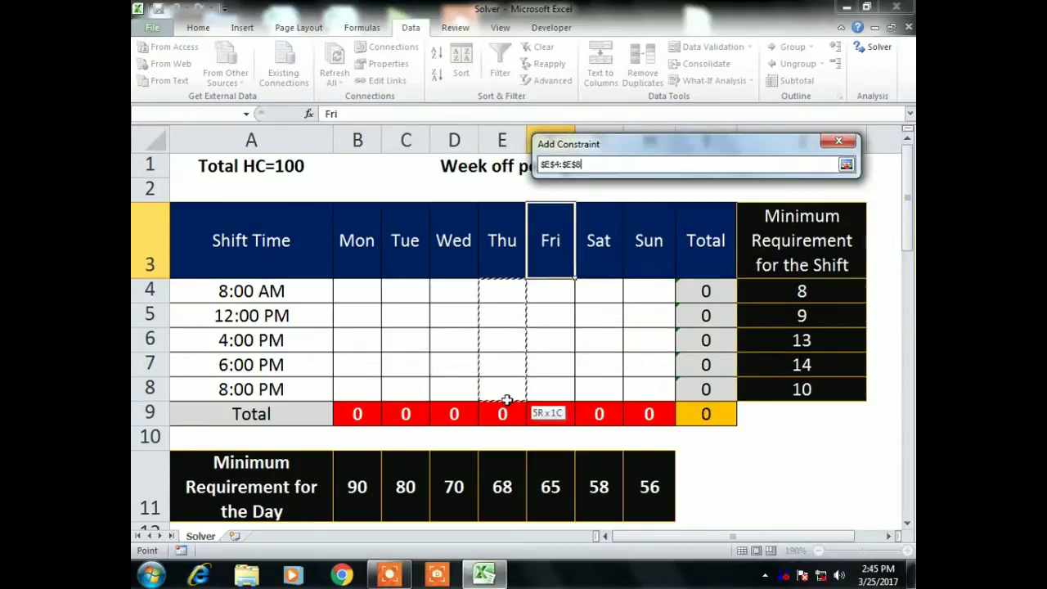
{"action": "left_click", "coordinate": [712, 196]}
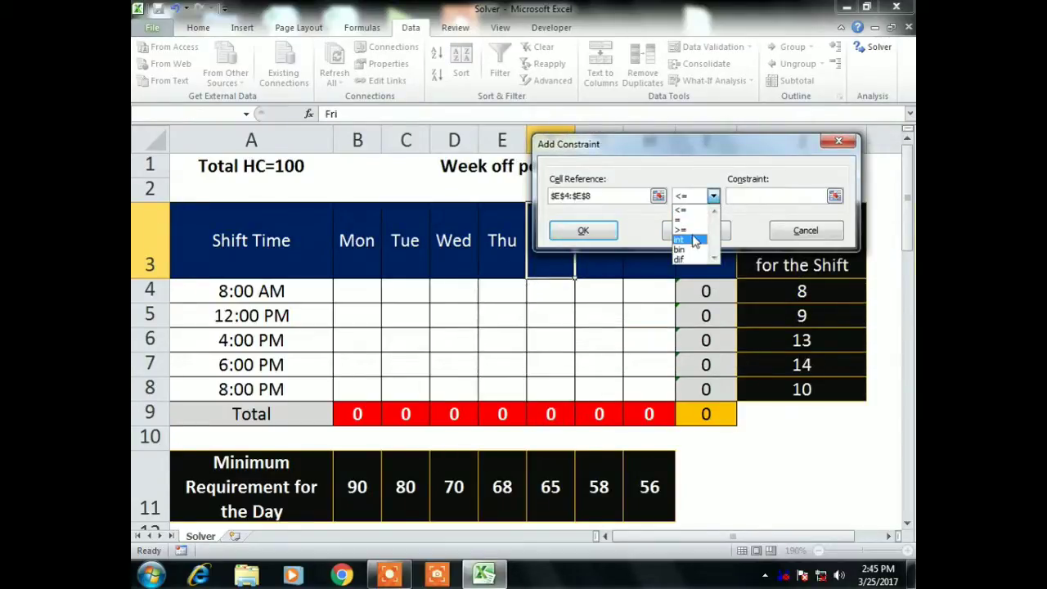
{"action": "left_click", "coordinate": [692, 229]}
{"action": "left_click_drag", "start_coordinate": [814, 291], "coordinate": [802, 391]}
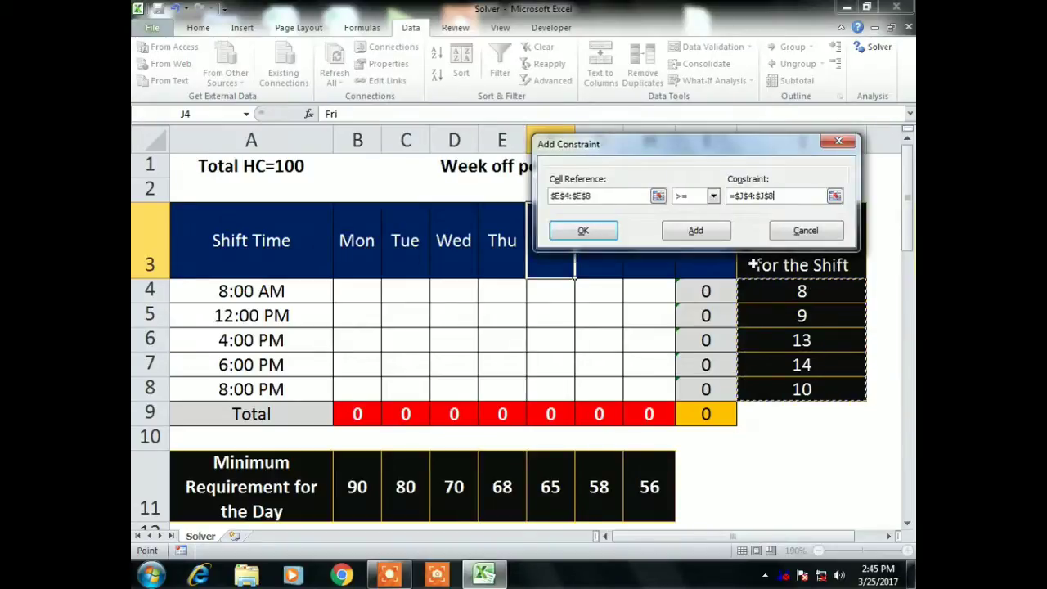
{"action": "left_click", "coordinate": [696, 229]}
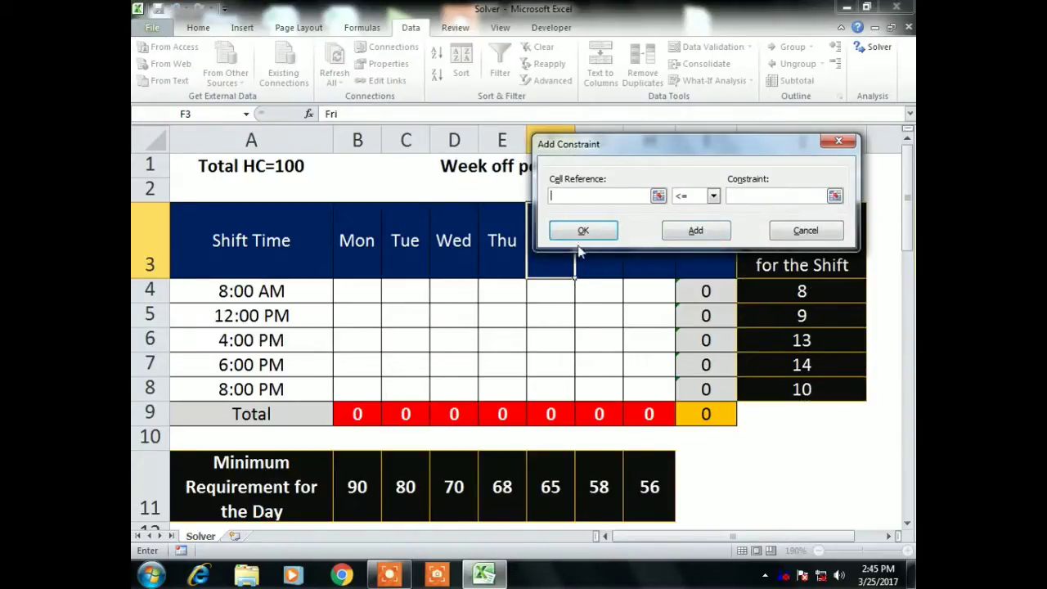
- Add a constraint that the Friday headcounts F4:F8 are >= the shift minimums J4:J8
{"action": "left_click_drag", "start_coordinate": [603, 144], "coordinate": [340, 93]}
{"action": "left_click_drag", "start_coordinate": [524, 286], "coordinate": [547, 387]}
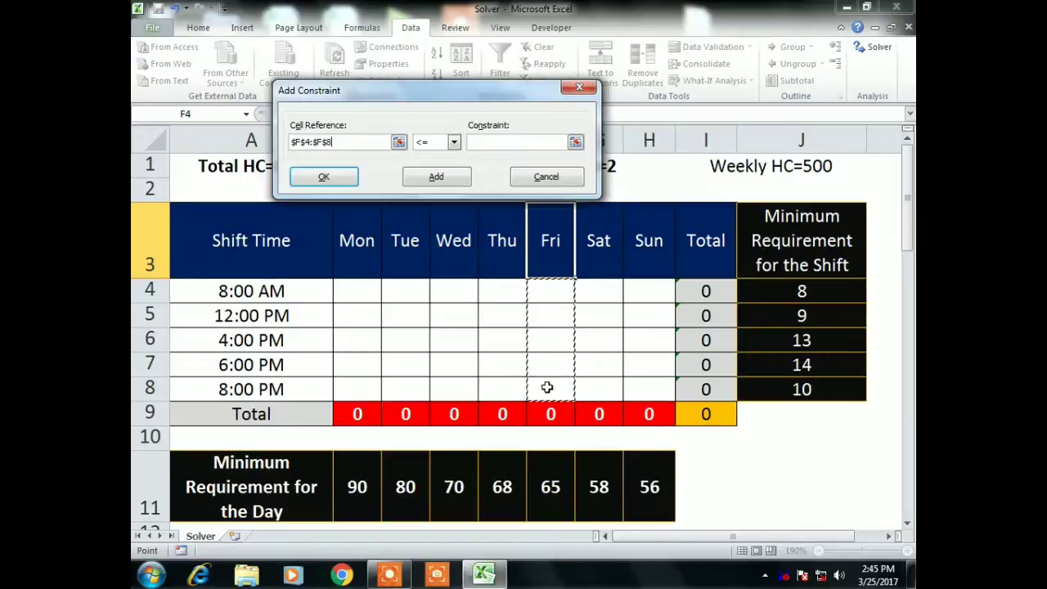
{"action": "left_click", "coordinate": [456, 141]}
{"action": "left_click", "coordinate": [425, 170]}
{"action": "left_click", "coordinate": [493, 143]}
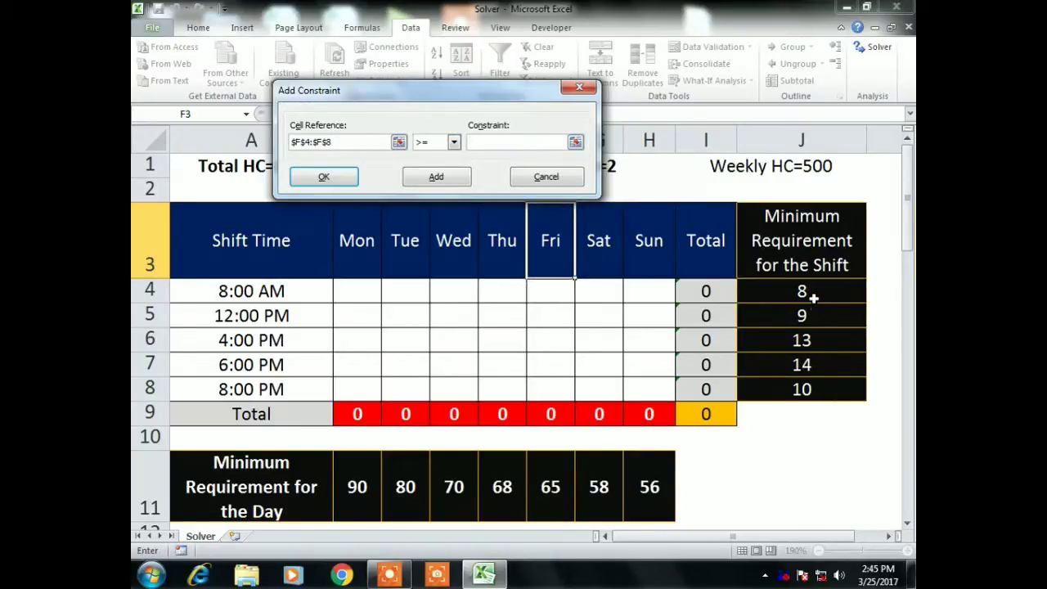
{"action": "left_click_drag", "start_coordinate": [814, 298], "coordinate": [808, 389]}
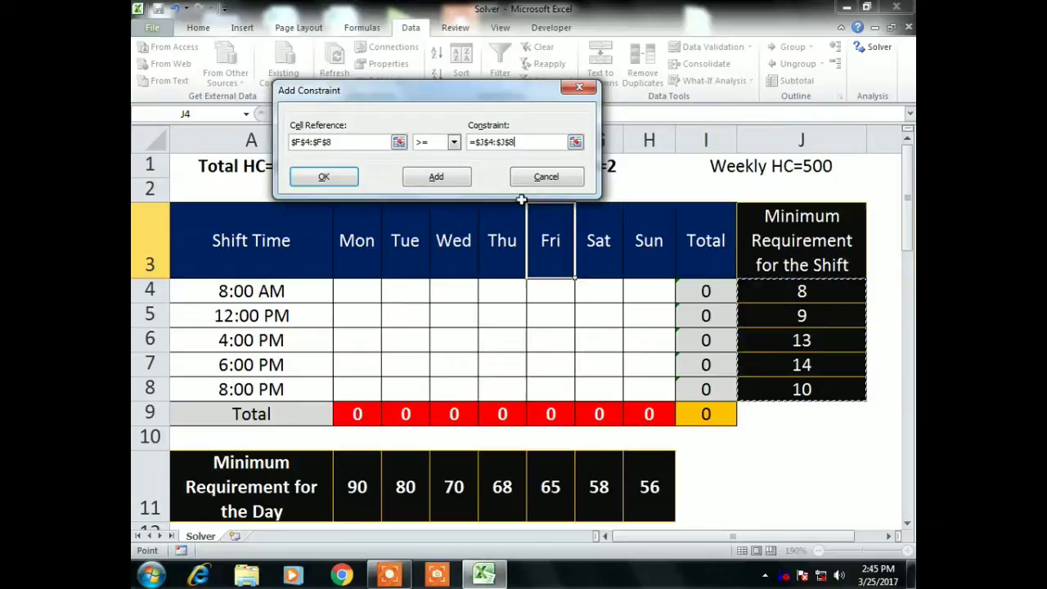
{"action": "left_click", "coordinate": [436, 176]}
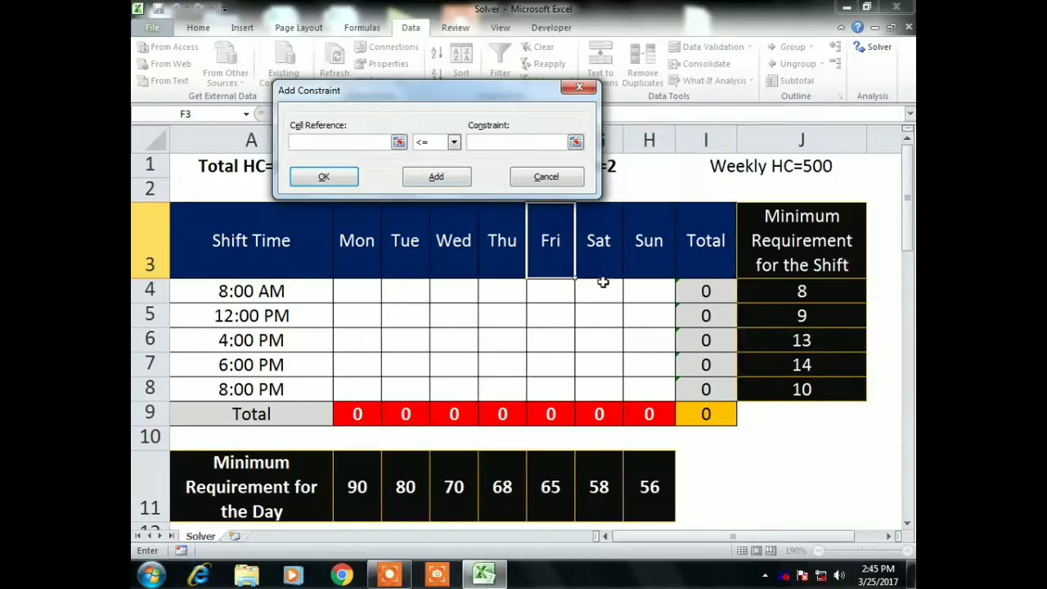
- Add a constraint that the Saturday headcounts G4:G8 are >= the shift minimums J4:J8
{"action": "left_click_drag", "start_coordinate": [604, 289], "coordinate": [603, 385]}
{"action": "left_click", "coordinate": [454, 142]}
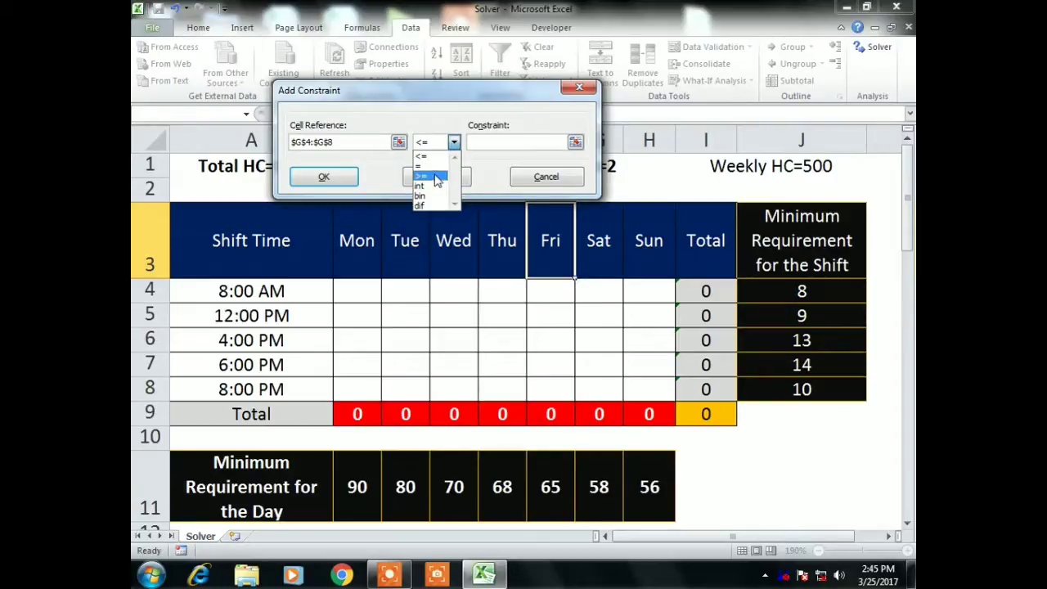
{"action": "left_click", "coordinate": [427, 173]}
{"action": "left_click_drag", "start_coordinate": [819, 285], "coordinate": [823, 390]}
{"action": "left_click", "coordinate": [436, 176]}
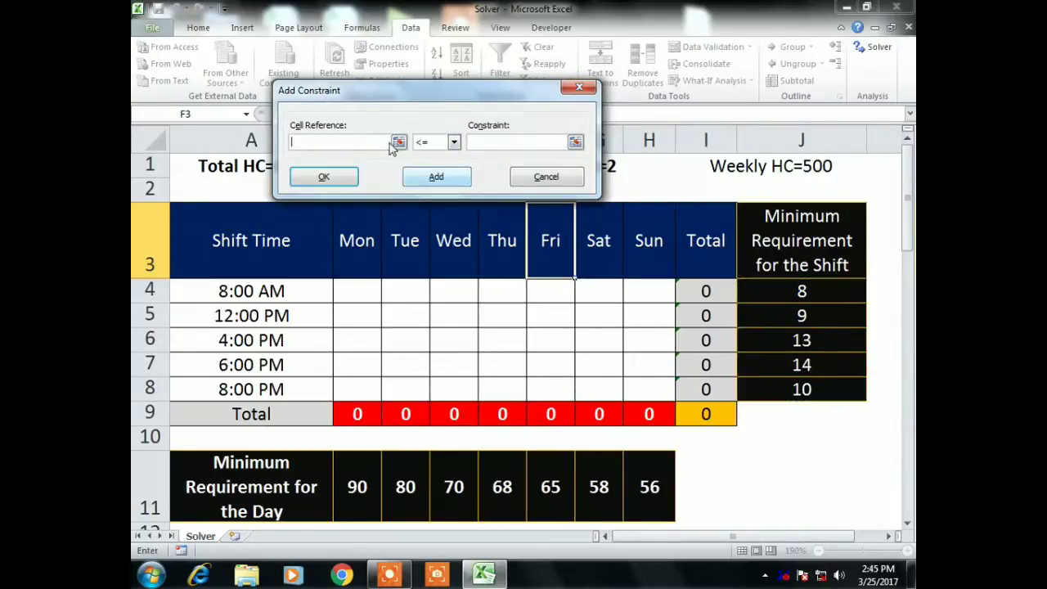
- Add a constraint that the Sunday headcounts H4:H8 are >= the shift minimums J4:J8
{"action": "left_click_drag", "start_coordinate": [646, 286], "coordinate": [643, 383]}
{"action": "left_click", "coordinate": [453, 142]}
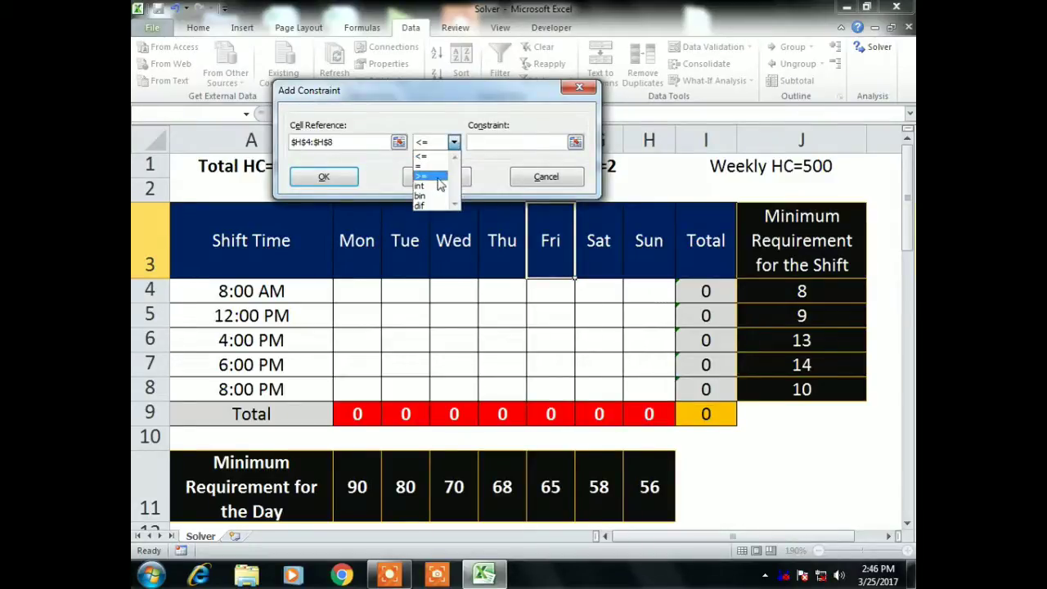
{"action": "left_click", "coordinate": [430, 176]}
{"action": "left_click", "coordinate": [521, 141]}
{"action": "left_click_drag", "start_coordinate": [809, 288], "coordinate": [817, 391]}
{"action": "left_click", "coordinate": [436, 177]}
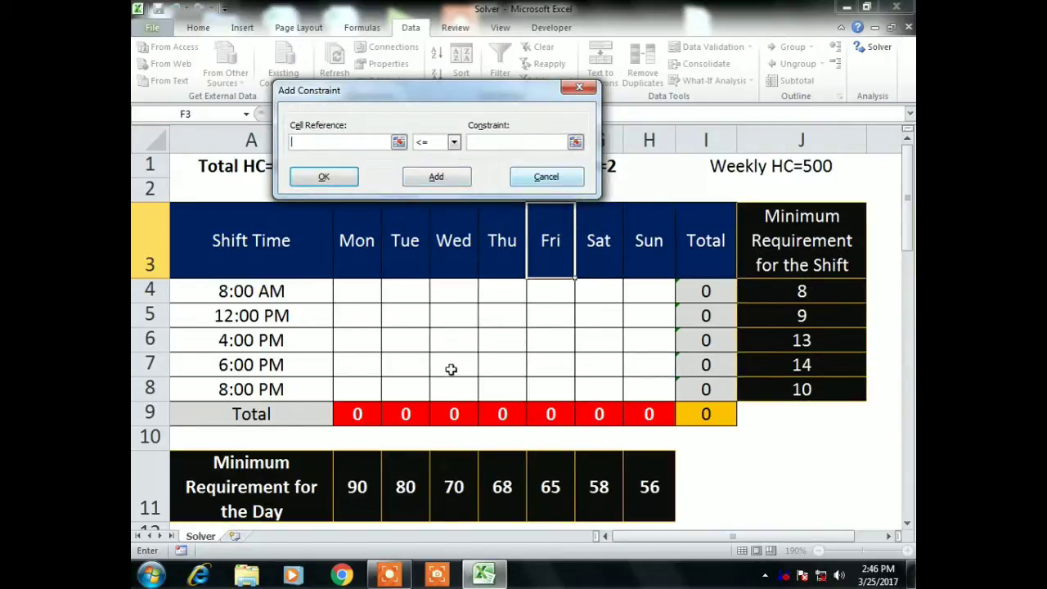
- Add a final constraint that the daily totals B9:H9 are >= the daily minimums B11:H11, and return to the Solver parameters
{"action": "left_click_drag", "start_coordinate": [350, 417], "coordinate": [649, 417]}
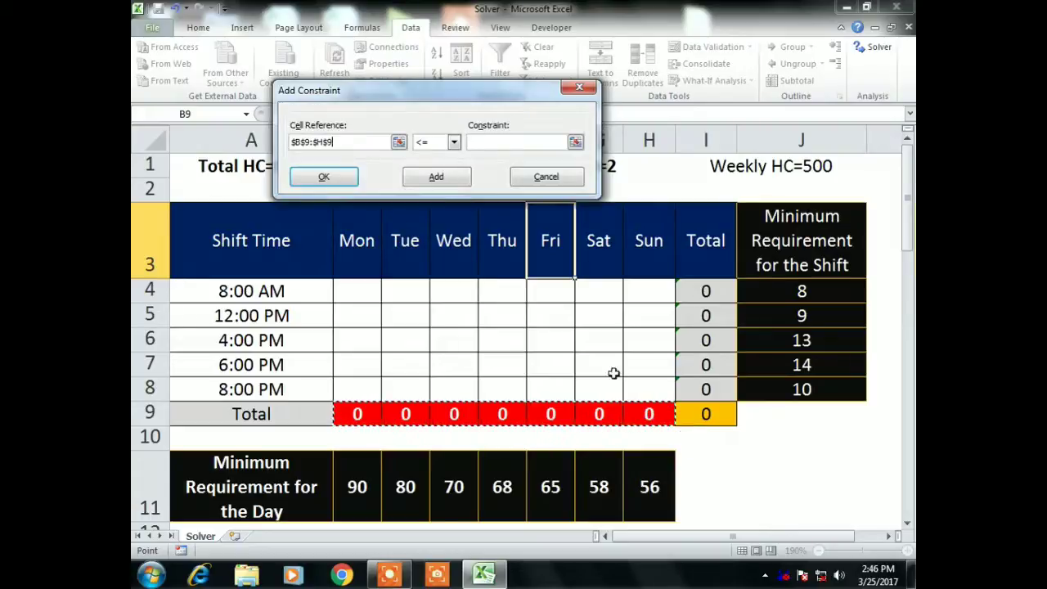
{"action": "left_click", "coordinate": [454, 142]}
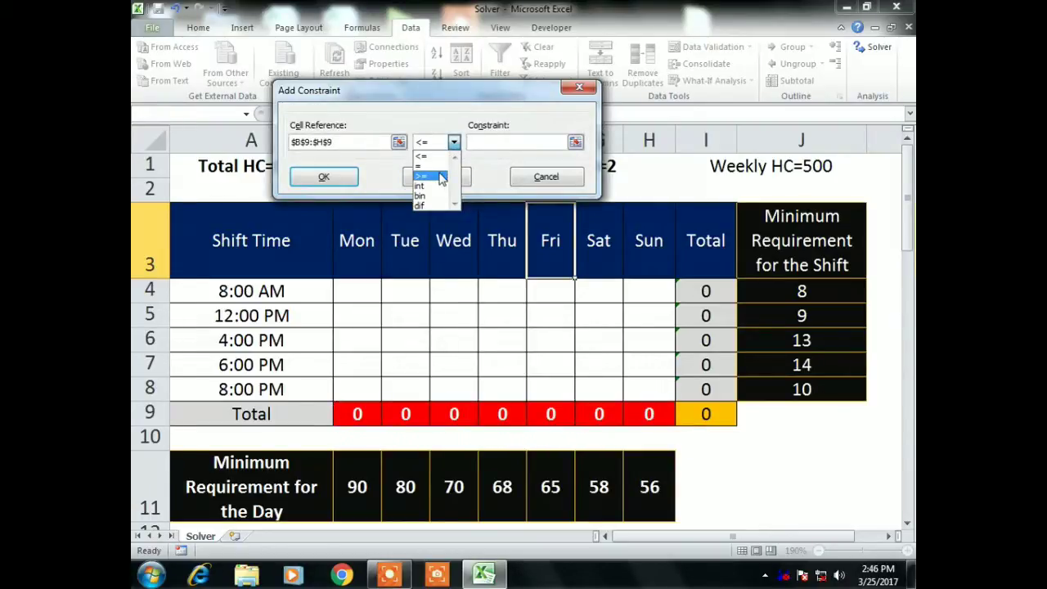
{"action": "left_click", "coordinate": [442, 177]}
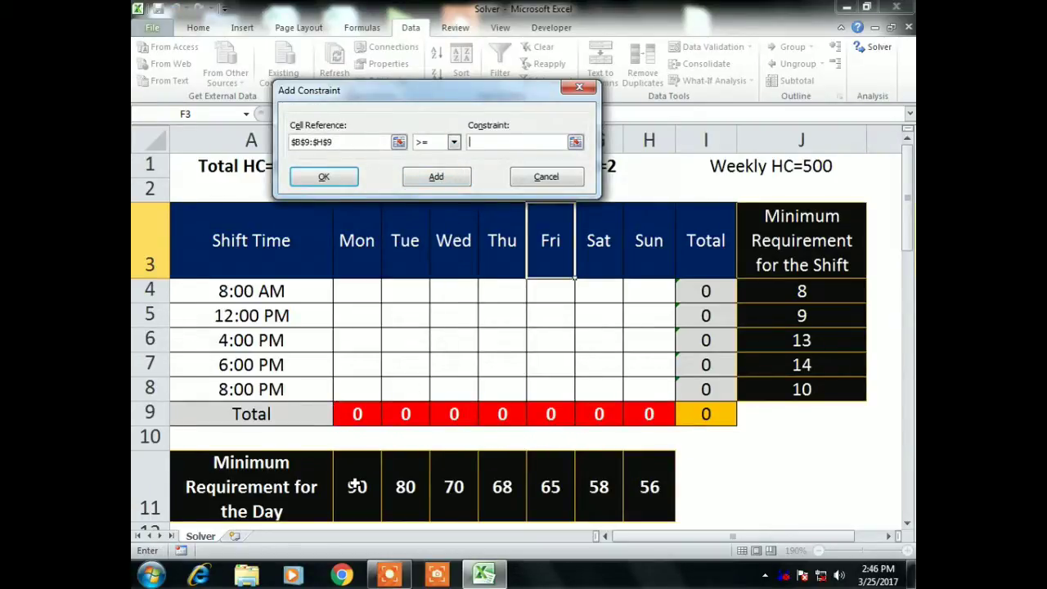
{"action": "left_click_drag", "start_coordinate": [356, 487], "coordinate": [648, 487]}
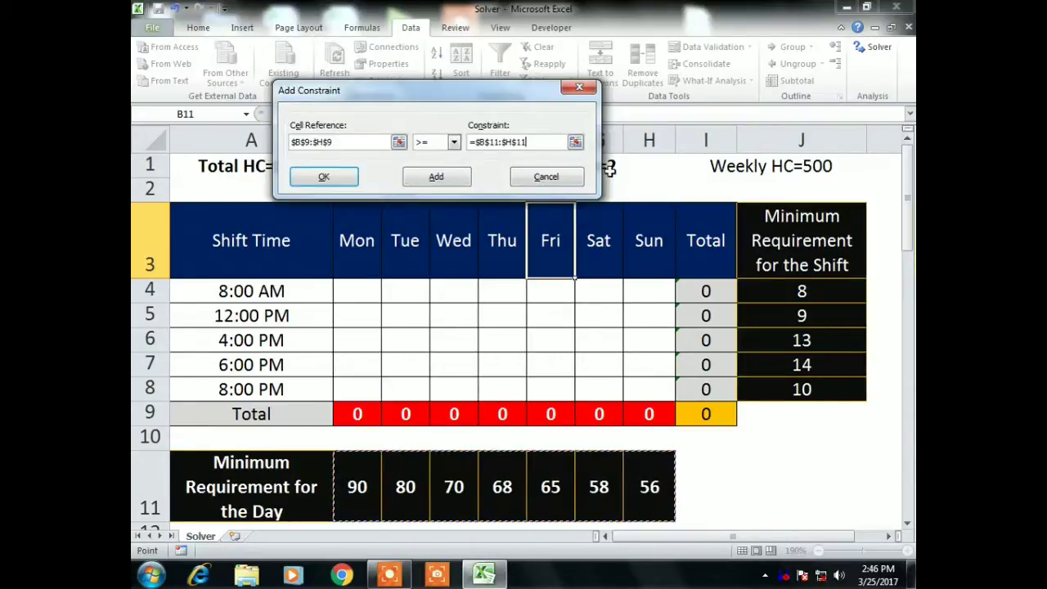
{"action": "left_click", "coordinate": [436, 183]}
{"action": "left_click", "coordinate": [544, 178]}
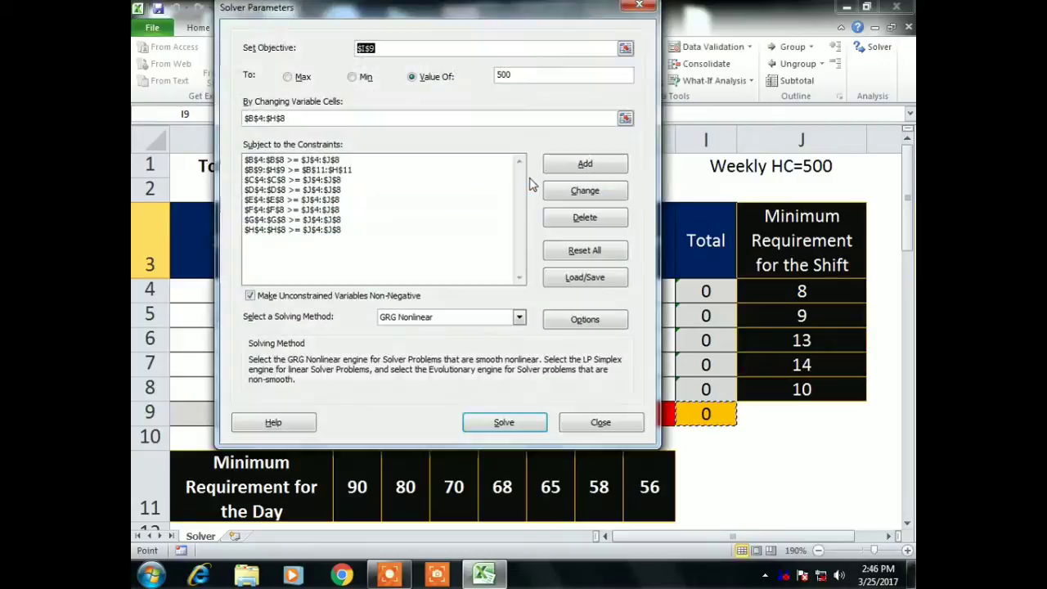
- Solve the model with the GRG Nonlinear method, keep the Solver solution, and check the scheduled headcounts and weekly total
{"action": "left_click", "coordinate": [318, 170]}
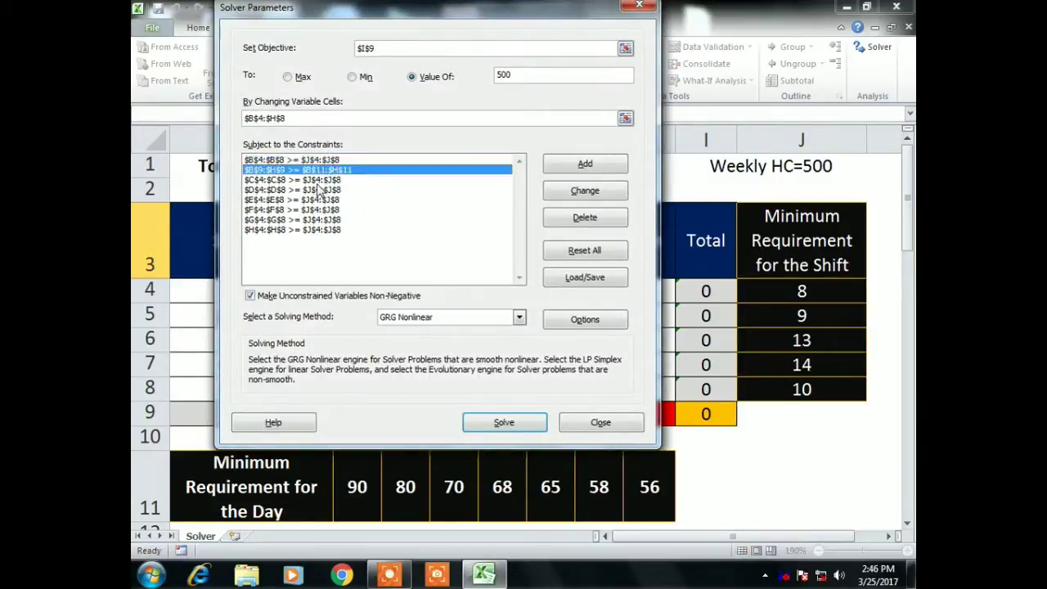
{"action": "left_click_drag", "start_coordinate": [319, 188], "coordinate": [389, 229]}
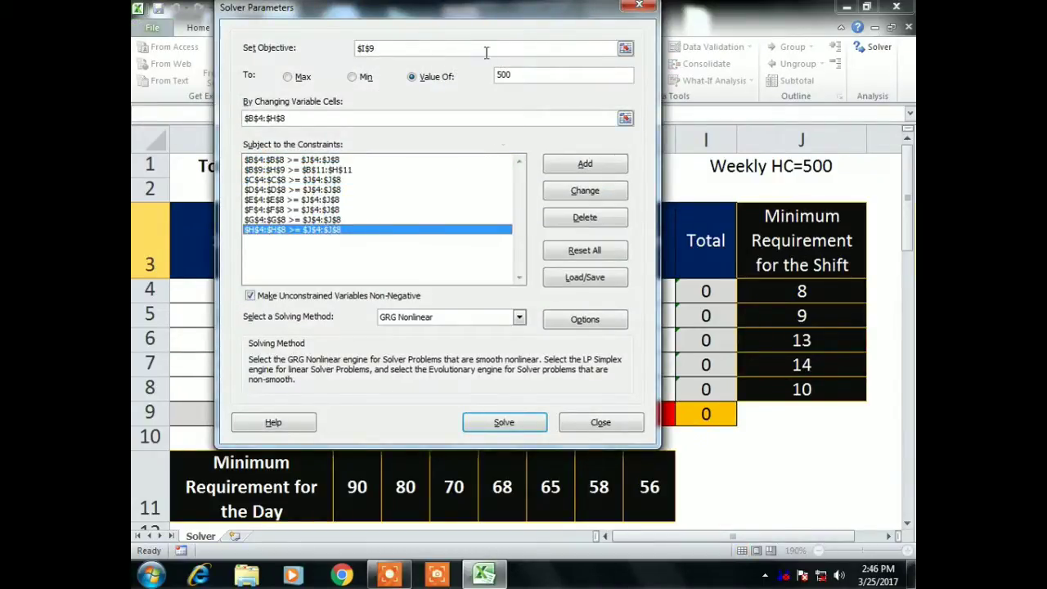
{"action": "left_click_drag", "start_coordinate": [466, 12], "coordinate": [564, 42]}
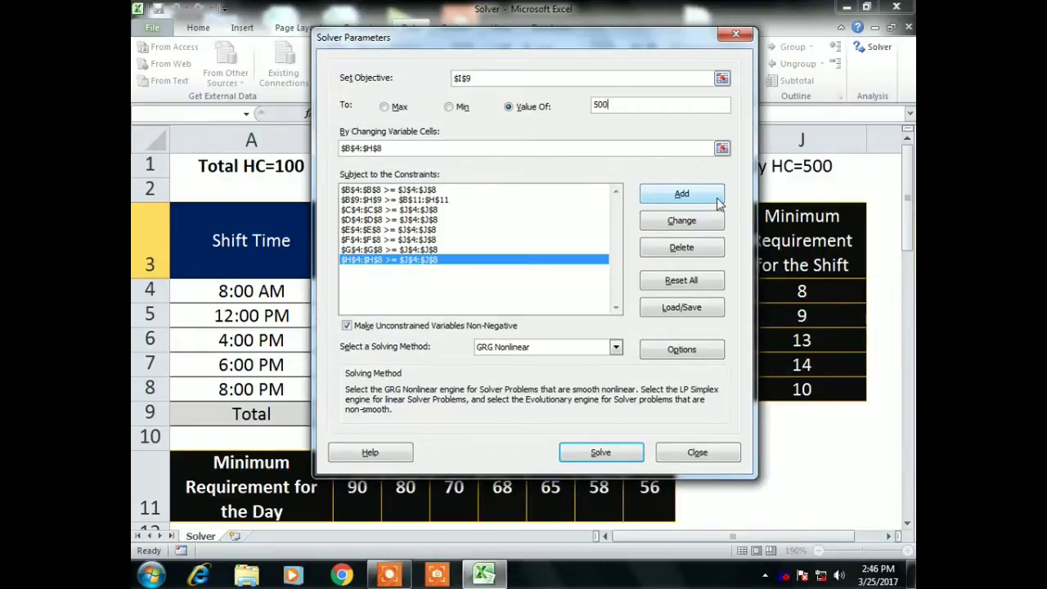
{"action": "left_click", "coordinate": [419, 221]}
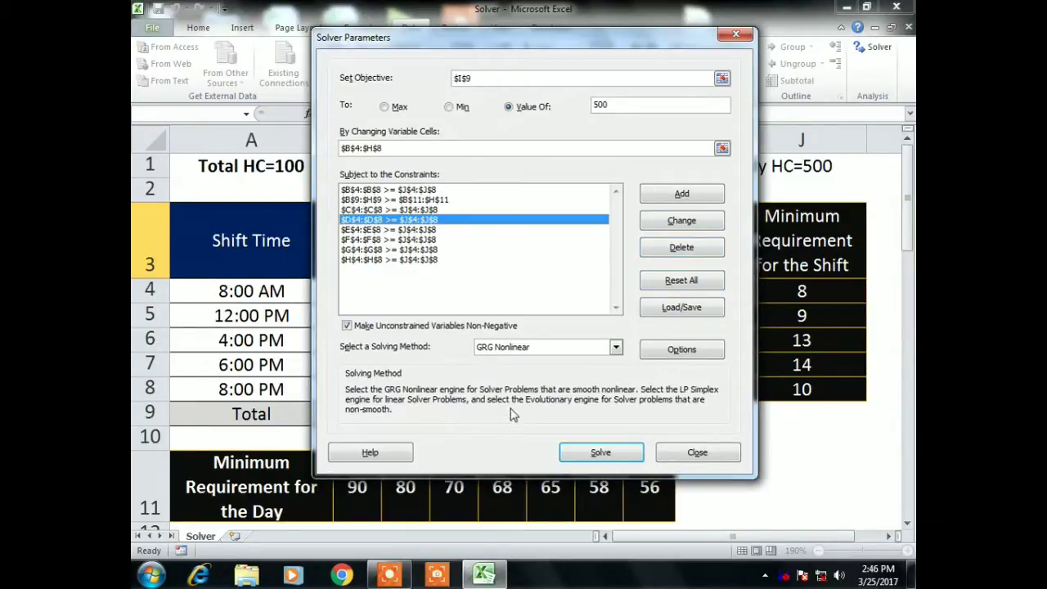
{"action": "left_click", "coordinate": [602, 454]}
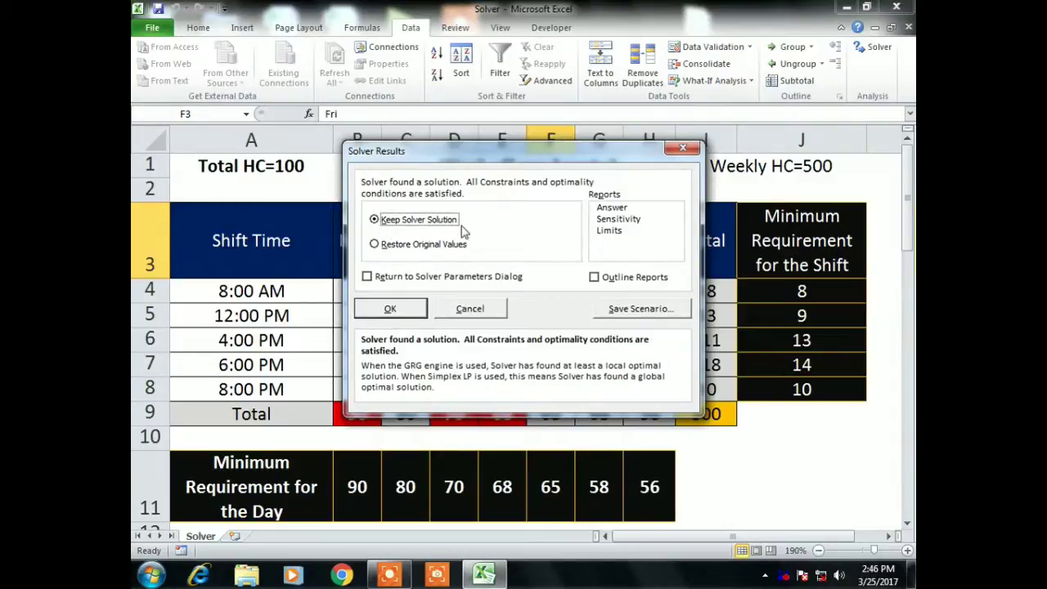
{"action": "left_click", "coordinate": [393, 309]}
{"action": "left_click", "coordinate": [406, 291]}
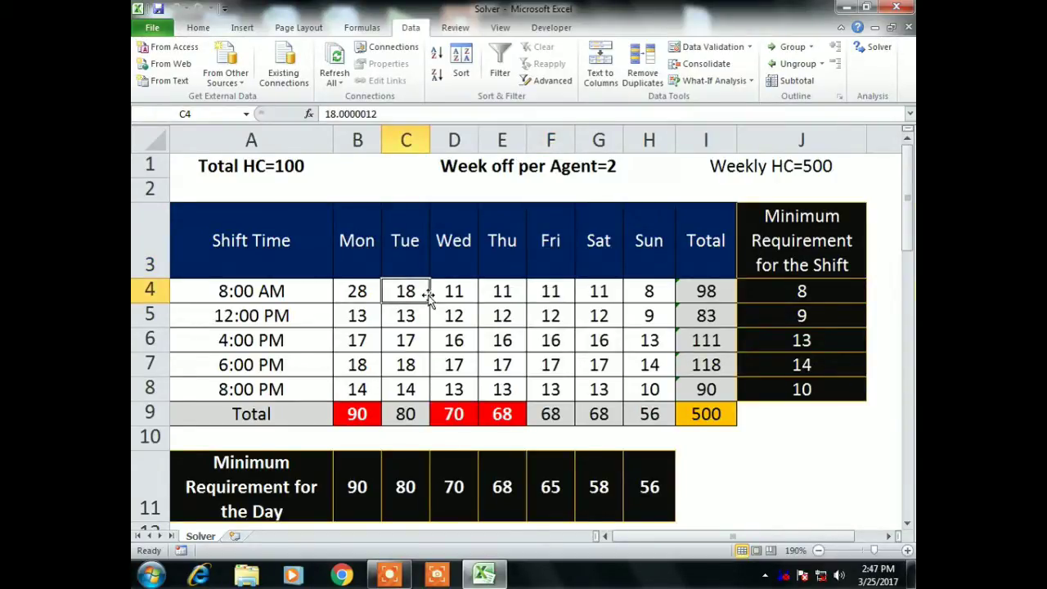
{"action": "left_click_drag", "start_coordinate": [659, 391], "coordinate": [405, 318]}
{"action": "left_click", "coordinate": [697, 415]}
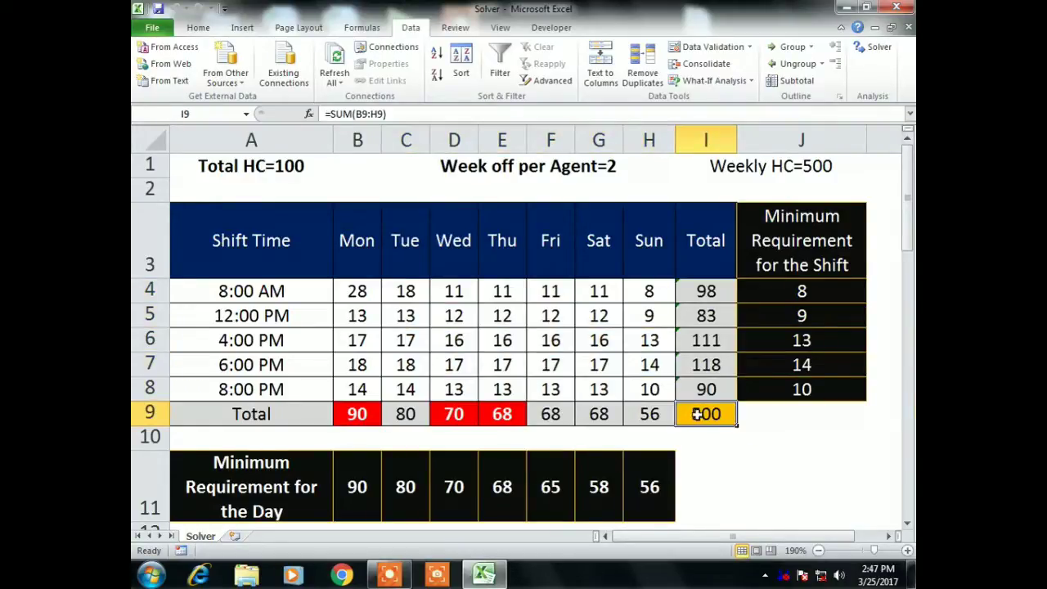
{"action": "left_click_drag", "start_coordinate": [350, 292], "coordinate": [545, 398]}
- Show Monday's total in B9 with seven decimal places, widening column B to fit
{"action": "left_click", "coordinate": [355, 413]}
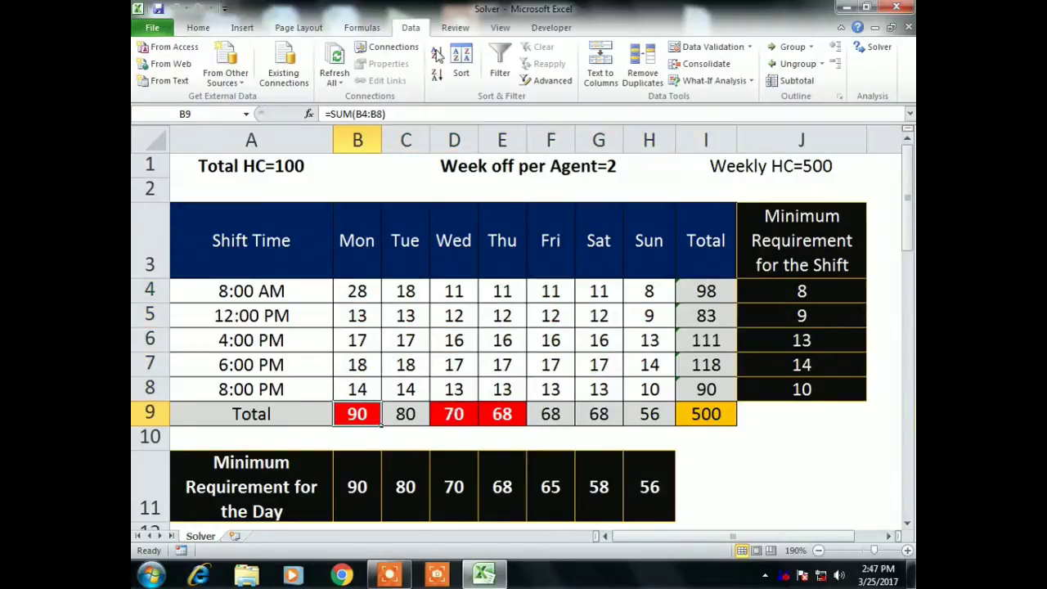
{"action": "left_click", "coordinate": [198, 27]}
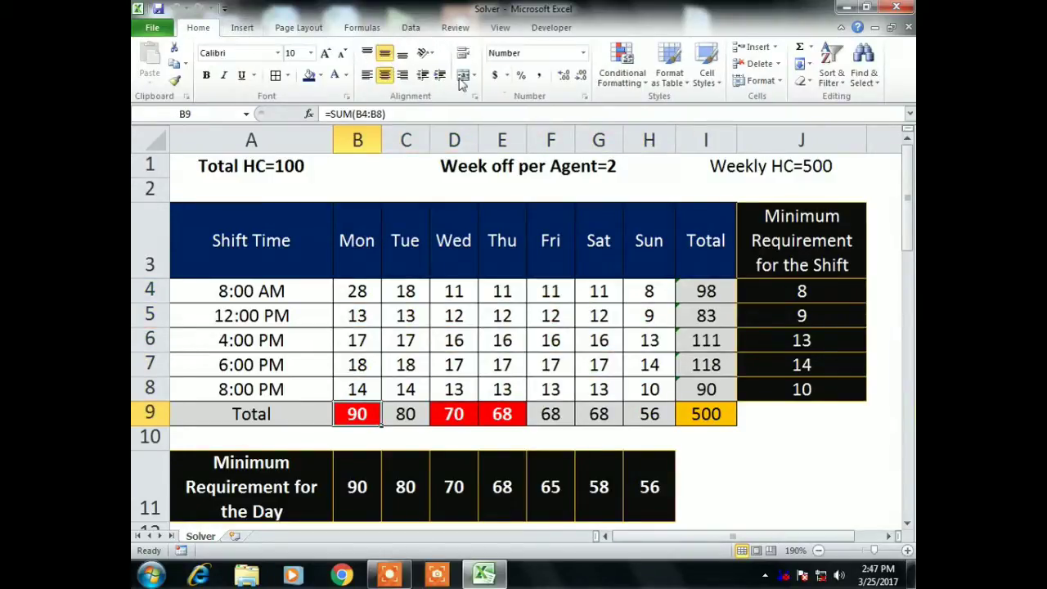
{"action": "left_click", "coordinate": [564, 74]}
{"action": "left_click", "coordinate": [564, 75]}
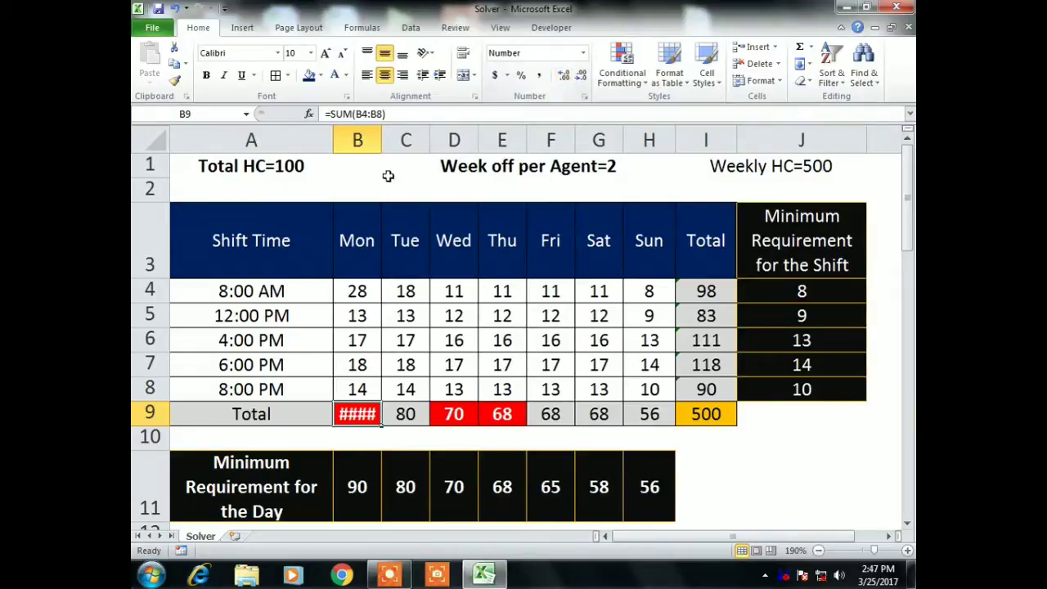
{"action": "left_click_drag", "start_coordinate": [382, 140], "coordinate": [388, 140]}
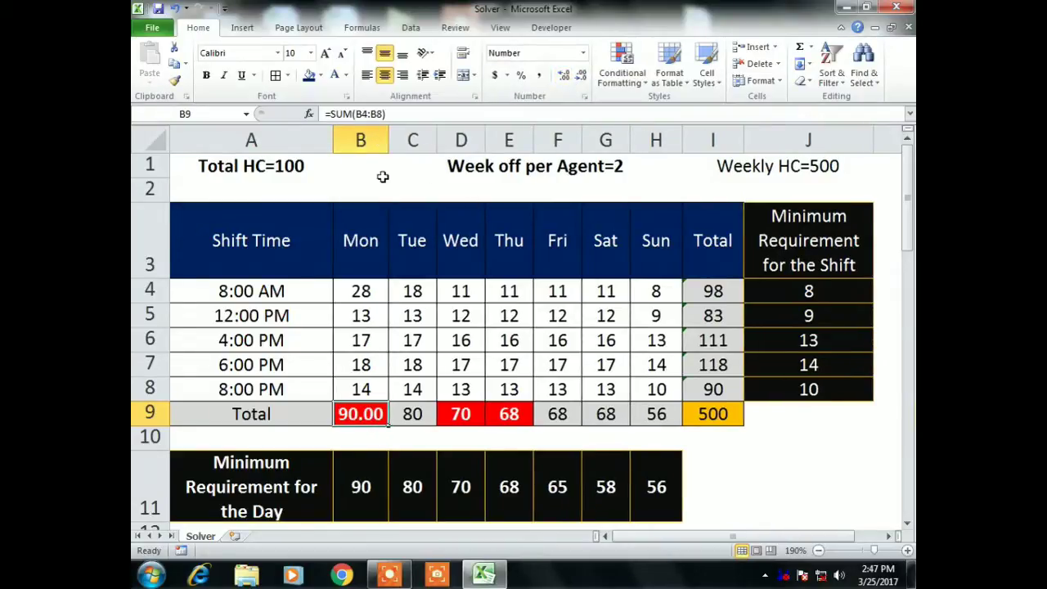
{"action": "left_click", "coordinate": [564, 76]}
{"action": "left_click", "coordinate": [563, 75]}
{"action": "left_click", "coordinate": [564, 76]}
{"action": "left_click", "coordinate": [563, 75]}
{"action": "left_click", "coordinate": [564, 75]}
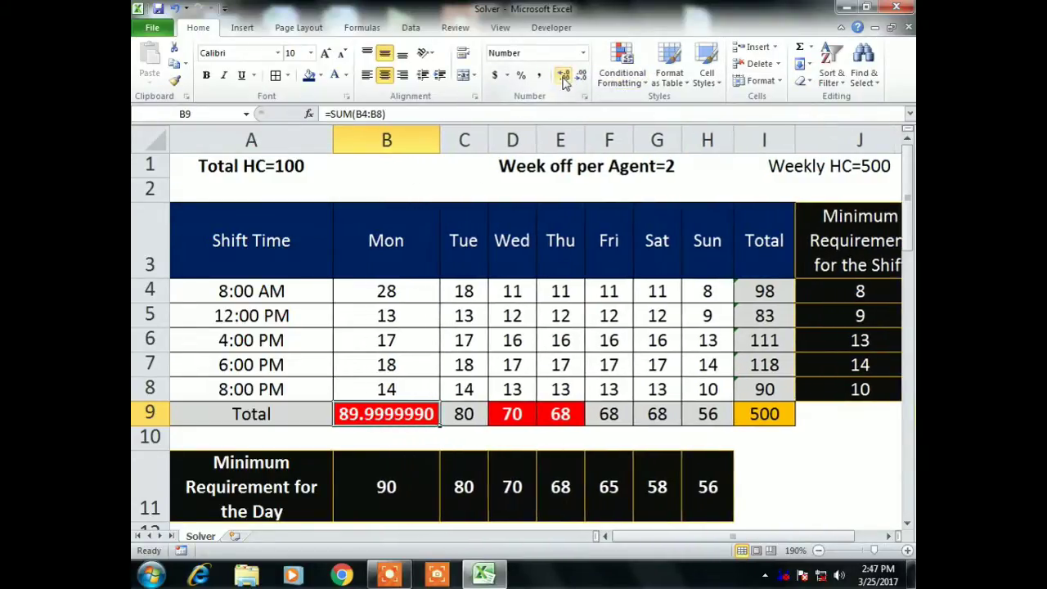
{"action": "left_click", "coordinate": [406, 432]}
{"action": "left_click", "coordinate": [406, 419]}
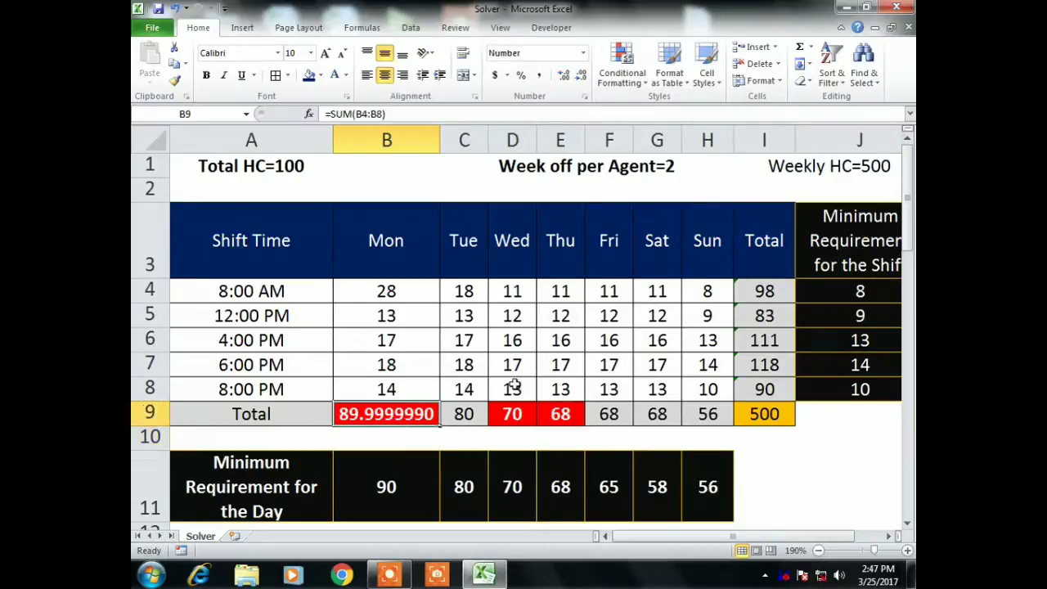
- Reduce Monday's total in B9 back to no decimal places and autofit column B
{"action": "left_click", "coordinate": [582, 76]}
{"action": "left_click", "coordinate": [582, 76]}
{"action": "left_click", "coordinate": [581, 76]}
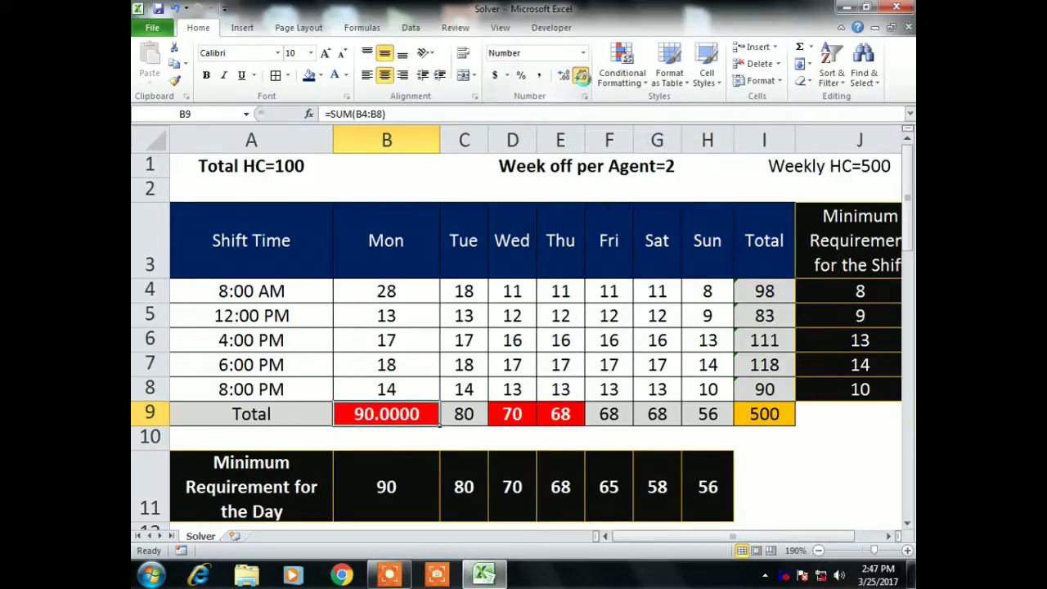
{"action": "left_click", "coordinate": [582, 76]}
{"action": "left_click", "coordinate": [582, 76]}
{"action": "left_click", "coordinate": [581, 77]}
{"action": "left_click", "coordinate": [581, 76]}
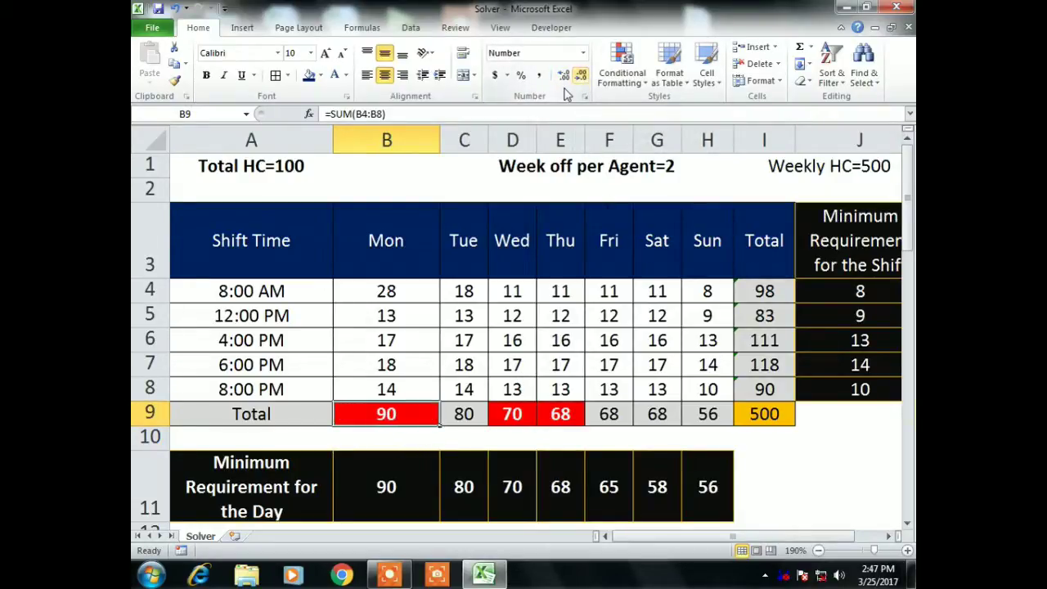
{"action": "double_click", "coordinate": [439, 140]}
- Compare the daily totals in row 9 with the minimum requirements for the day in row 11
{"action": "left_click", "coordinate": [449, 360]}
{"action": "left_click_drag", "start_coordinate": [355, 413], "coordinate": [643, 396]}
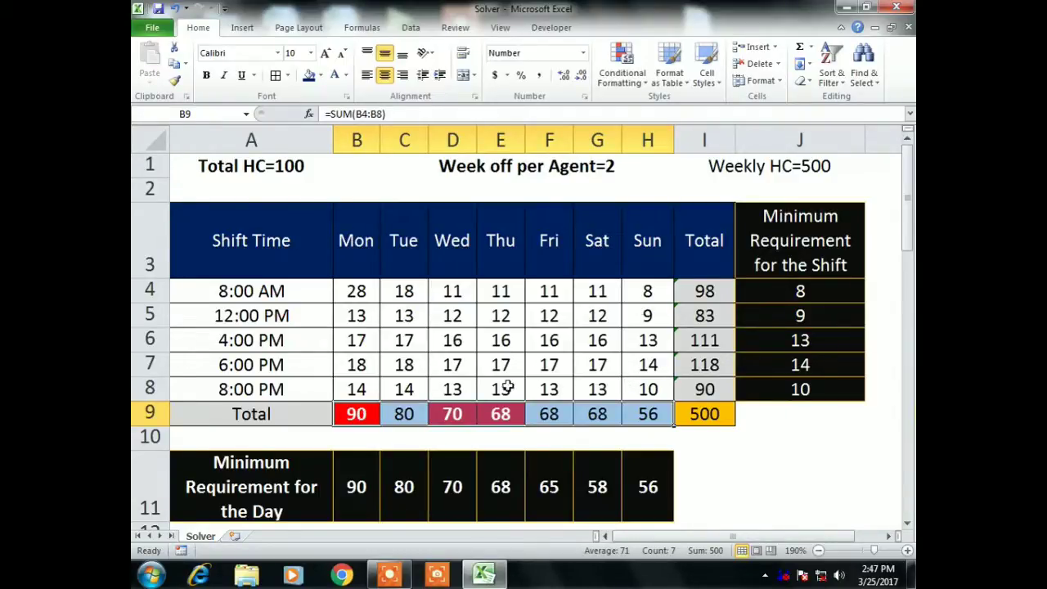
{"action": "left_click", "coordinate": [452, 413]}
{"action": "left_click_drag", "start_coordinate": [463, 479], "coordinate": [575, 418]}
{"action": "left_click", "coordinate": [500, 414]}
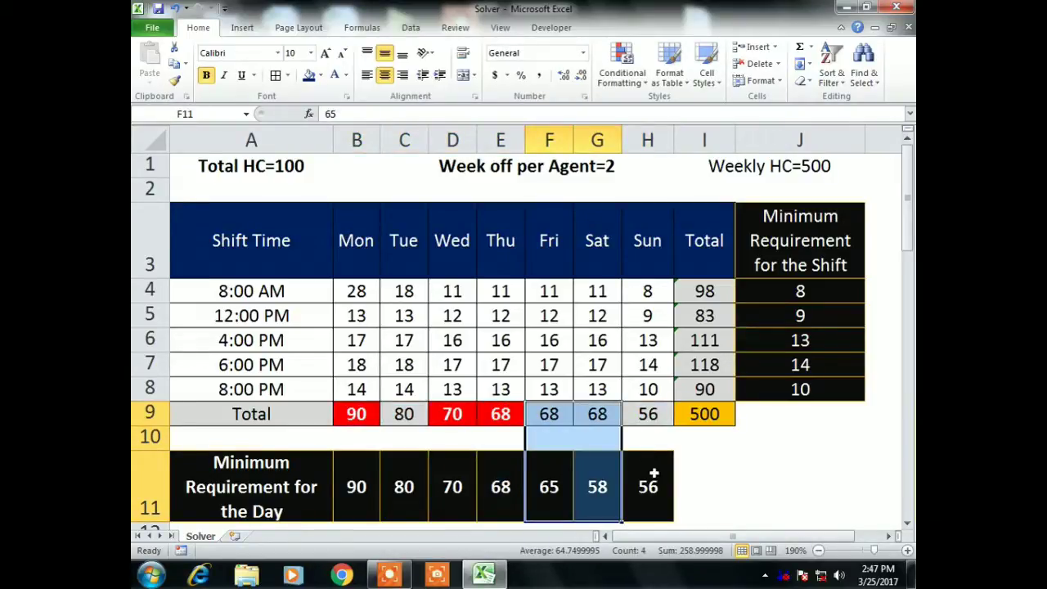
{"action": "left_click_drag", "start_coordinate": [650, 473], "coordinate": [667, 416]}
{"action": "left_click", "coordinate": [347, 416]}
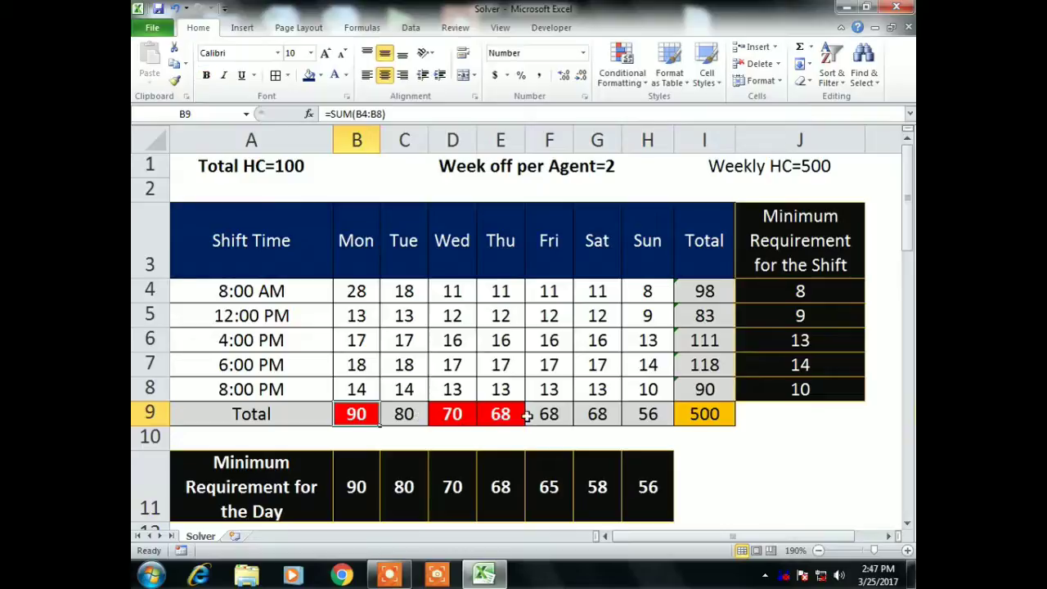
- Inspect the exact values of individual headcounts in B4:H8 and recheck the Monday, Wednesday and Thursday totals against their minimums
{"action": "left_click", "coordinate": [403, 296]}
{"action": "left_click", "coordinate": [453, 365]}
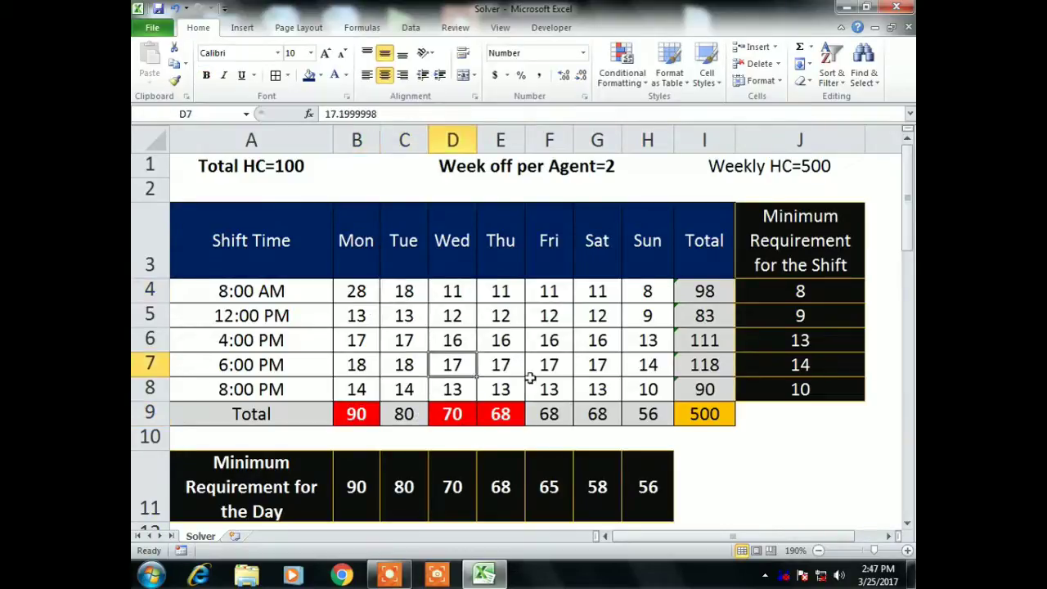
{"action": "left_click", "coordinate": [597, 389]}
{"action": "left_click", "coordinate": [647, 389]}
{"action": "left_click_drag", "start_coordinate": [544, 367], "coordinate": [355, 292]}
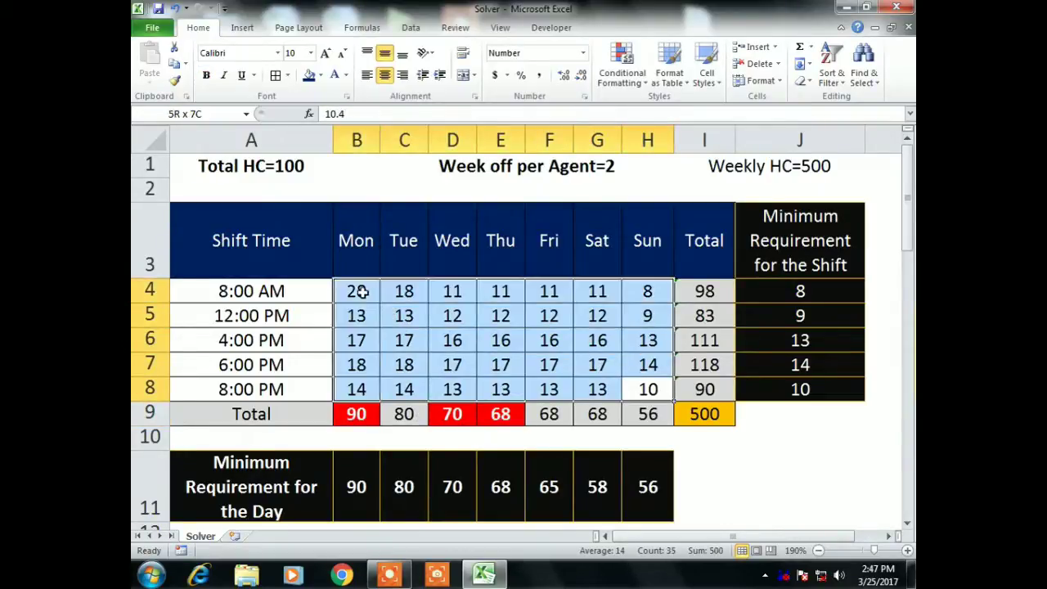
{"action": "left_click", "coordinate": [357, 414]}
{"action": "left_click_drag", "start_coordinate": [450, 419], "coordinate": [455, 491]}
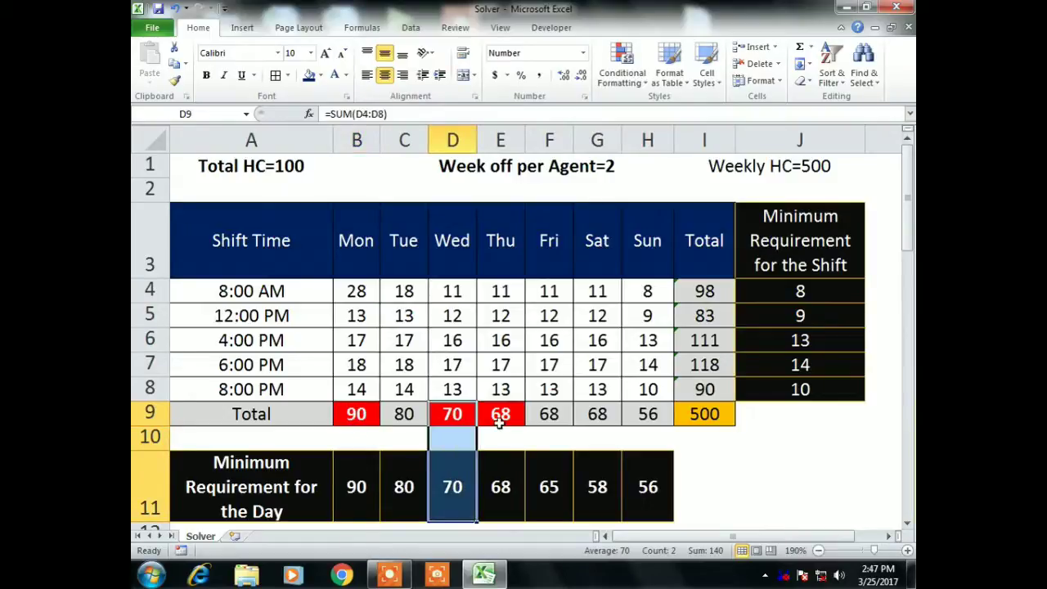
{"action": "left_click_drag", "start_coordinate": [497, 414], "coordinate": [495, 490]}
{"action": "left_click", "coordinate": [542, 324]}
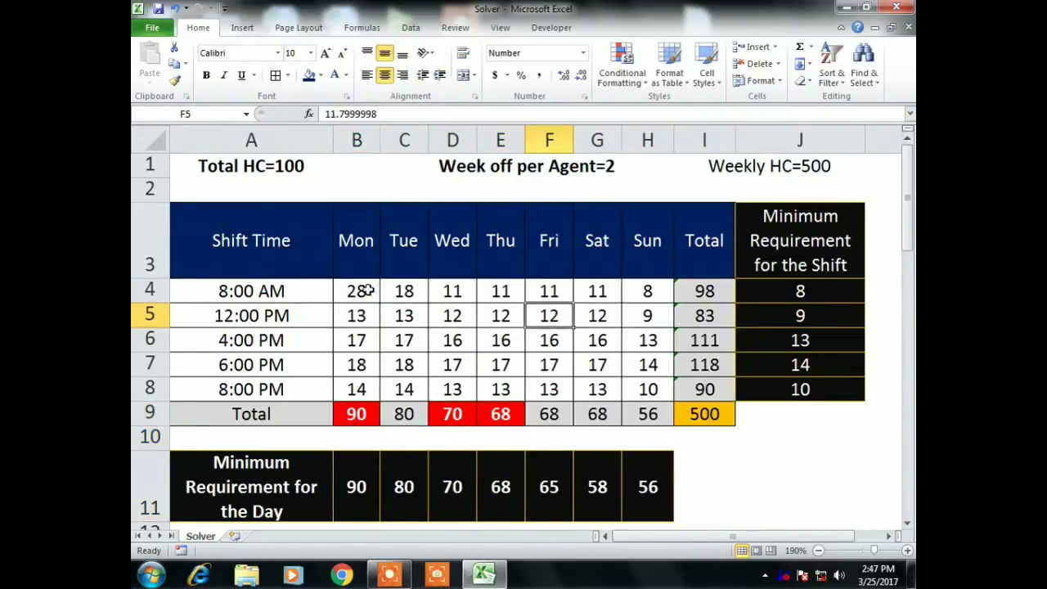
- Clear the solved headcounts from B4:H8
{"action": "left_click_drag", "start_coordinate": [357, 292], "coordinate": [631, 388]}
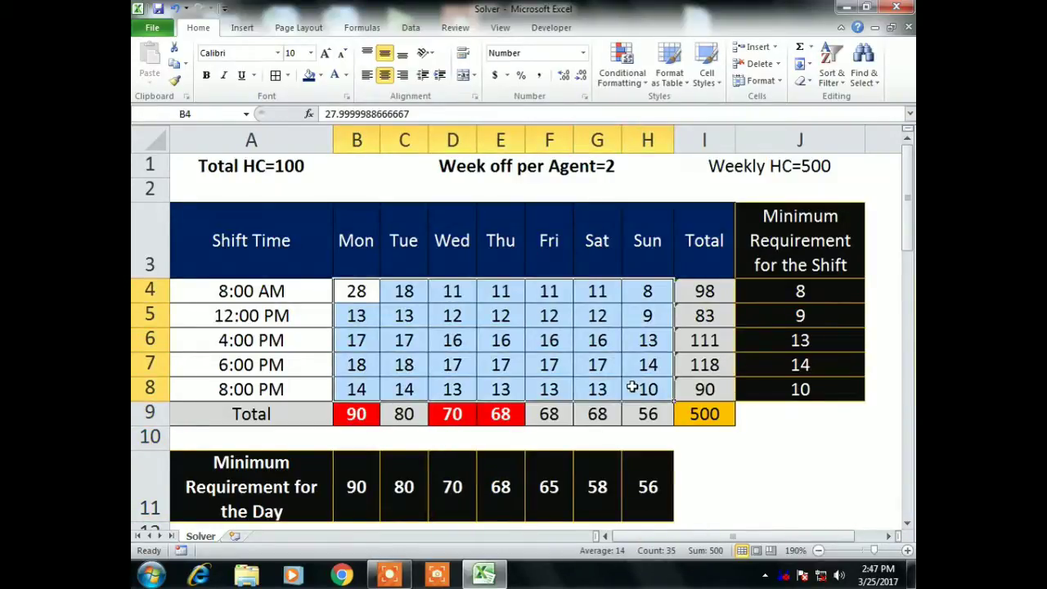
{"action": "key", "text": "Delete"}
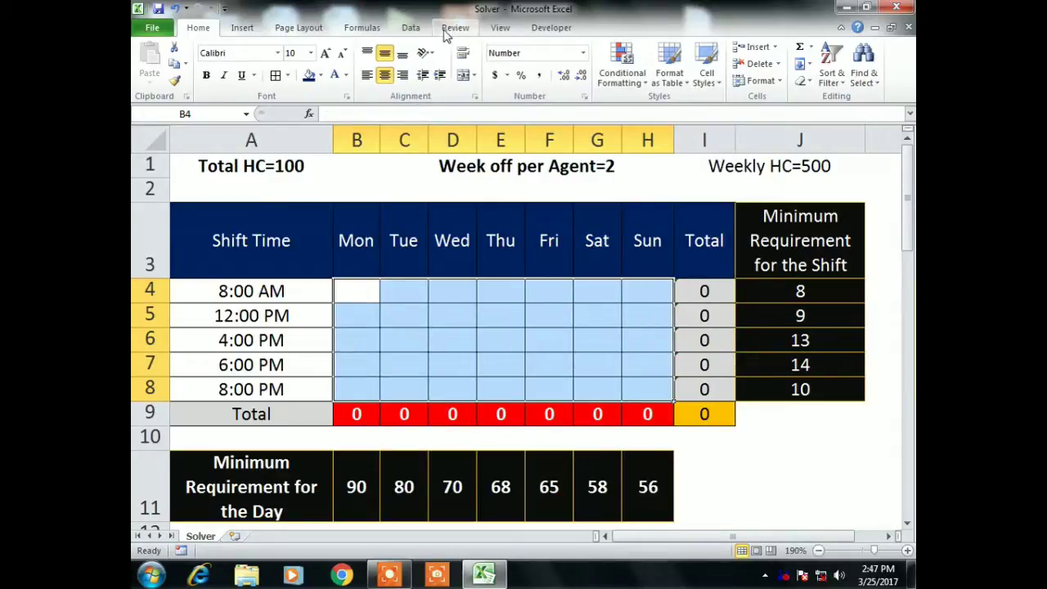
- Try to set Solver's constraint precision to 0 in the options for all methods
{"action": "left_click", "coordinate": [411, 28]}
{"action": "left_click", "coordinate": [876, 49]}
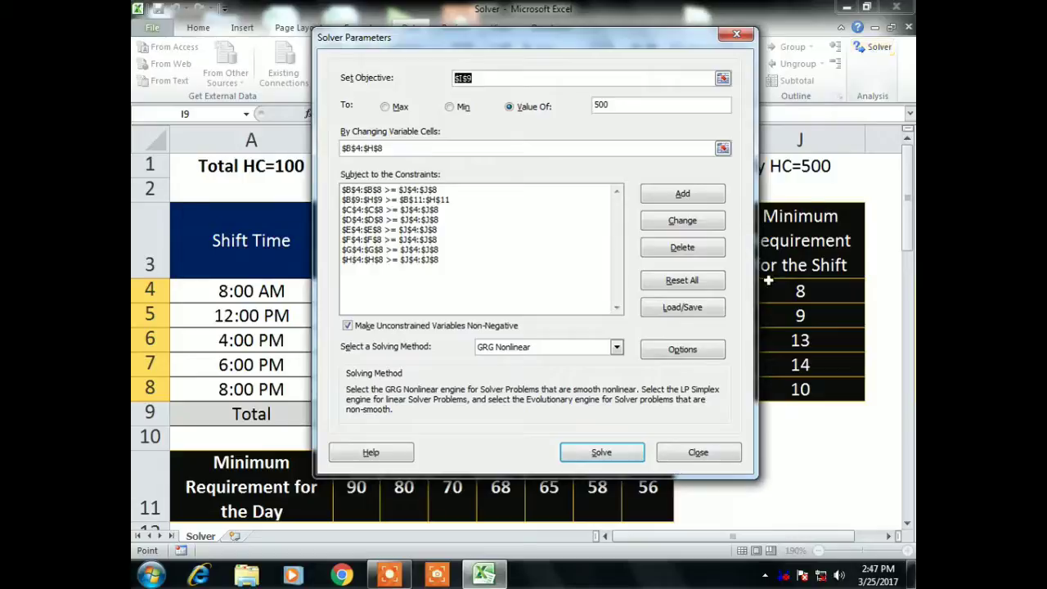
{"action": "left_click", "coordinate": [682, 350]}
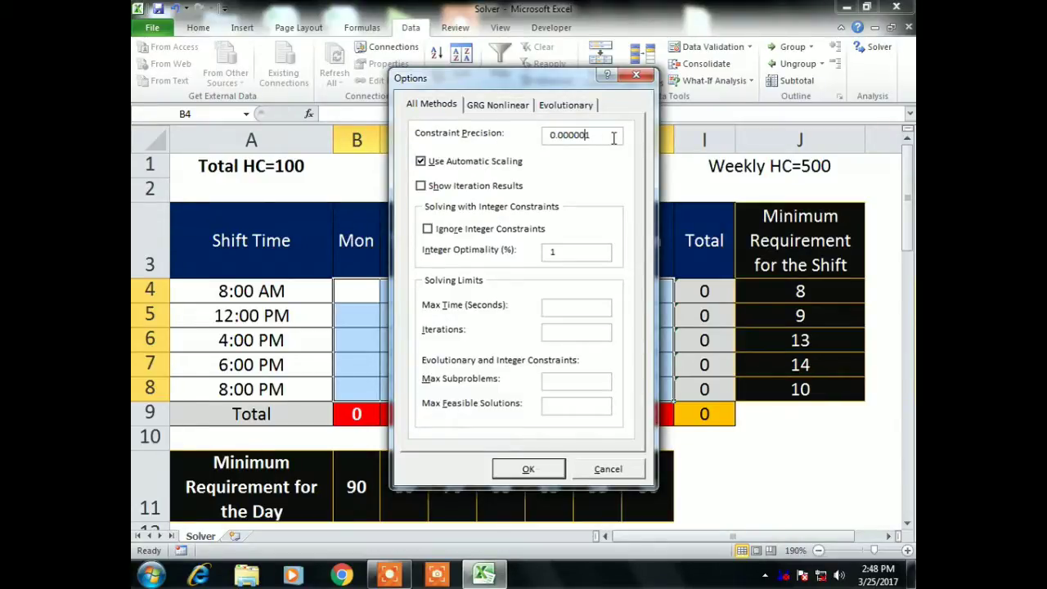
{"action": "left_click_drag", "start_coordinate": [613, 139], "coordinate": [526, 138]}
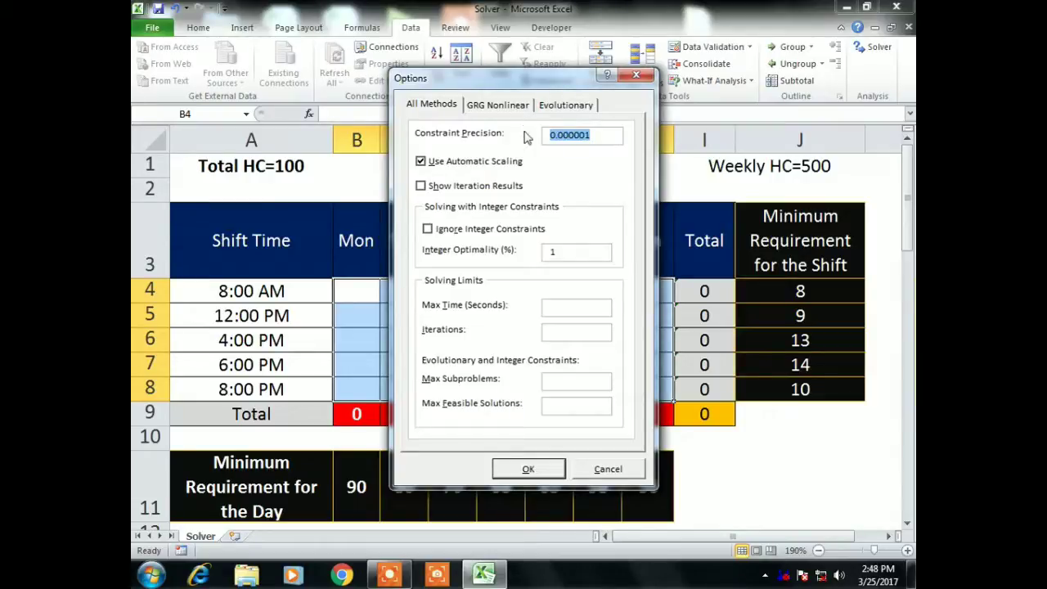
{"action": "type", "text": "0"}
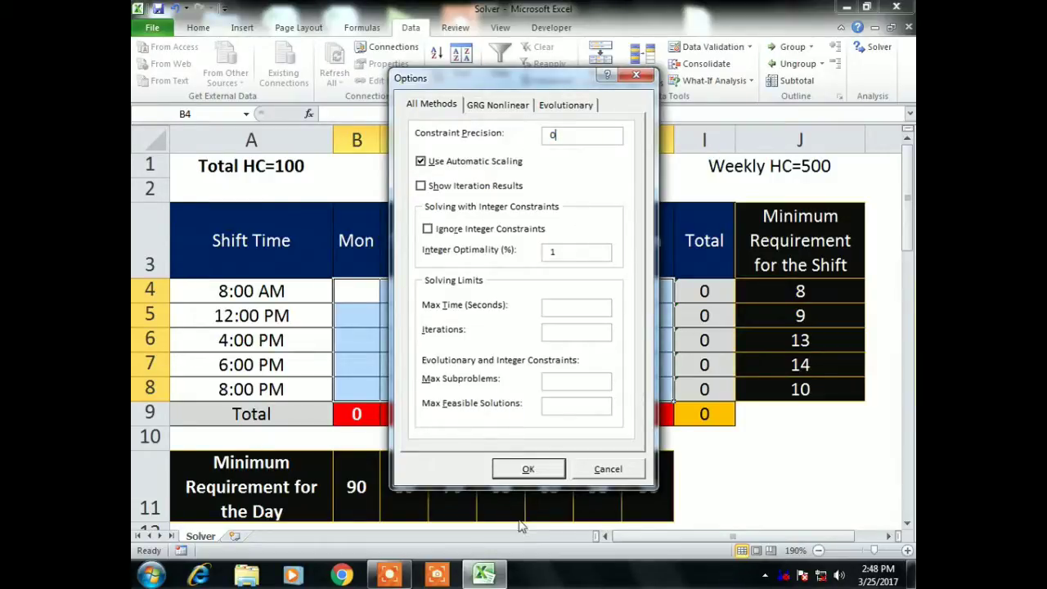
{"action": "left_click", "coordinate": [529, 470]}
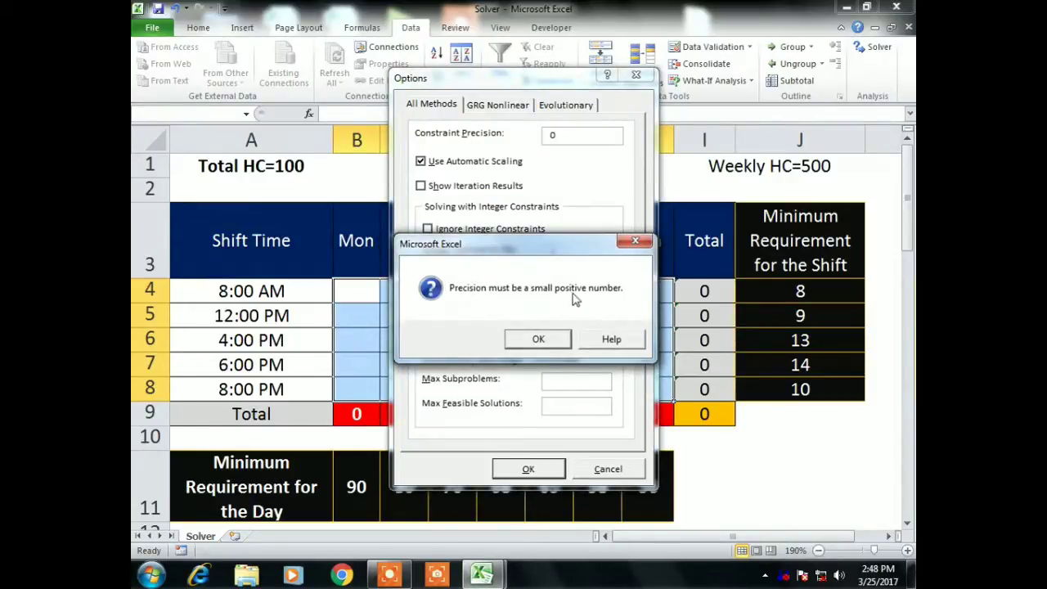
{"action": "left_click", "coordinate": [539, 339]}
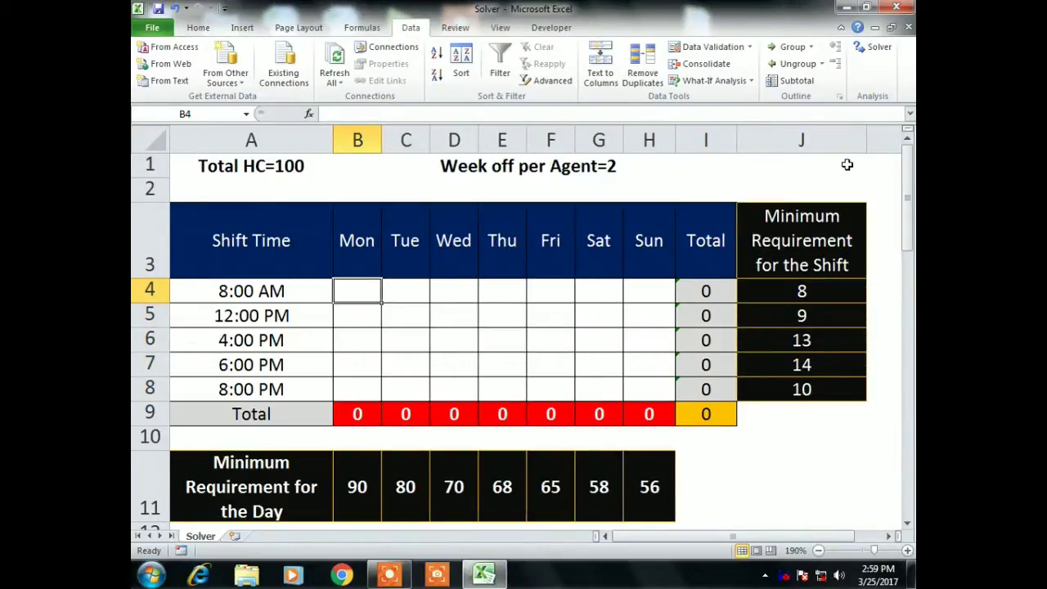
- Solve again for a weekly total of 500 in I9 with the existing constraints and keep the solution
{"action": "left_click_drag", "start_coordinate": [353, 412], "coordinate": [649, 414]}
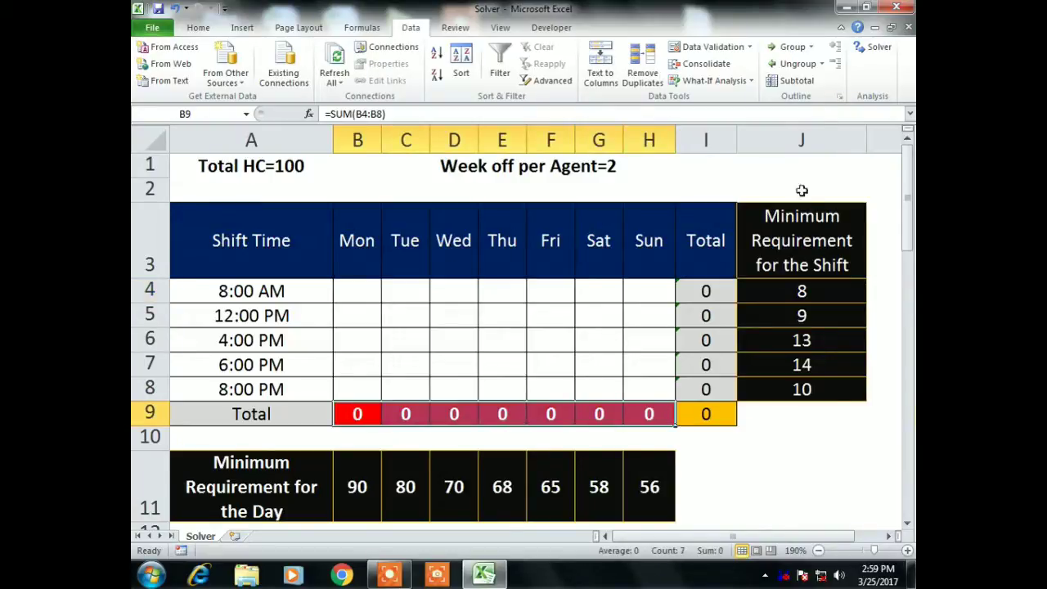
{"action": "left_click", "coordinate": [872, 48]}
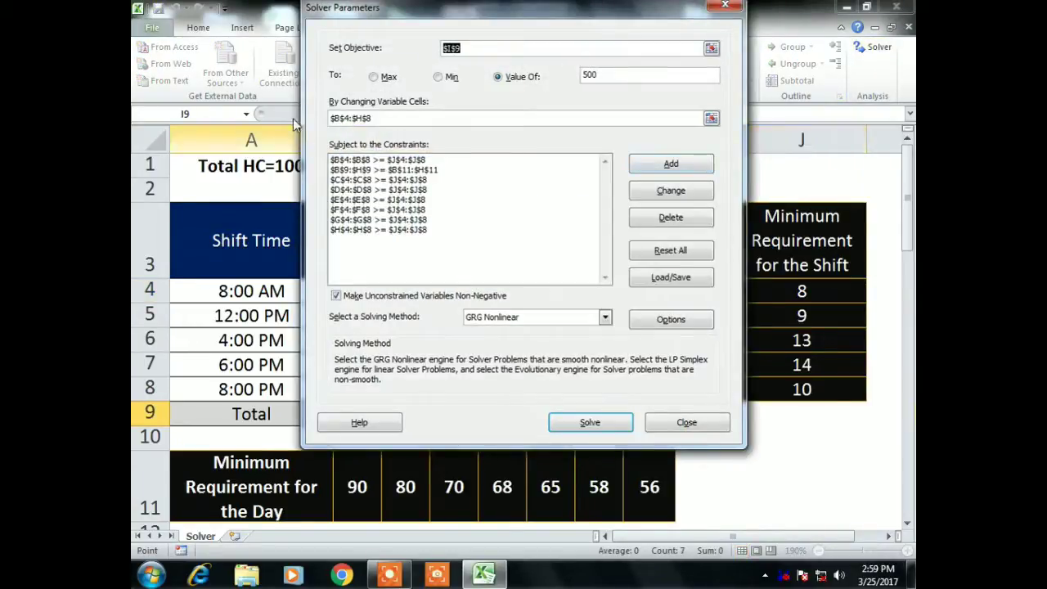
{"action": "left_click", "coordinate": [578, 424]}
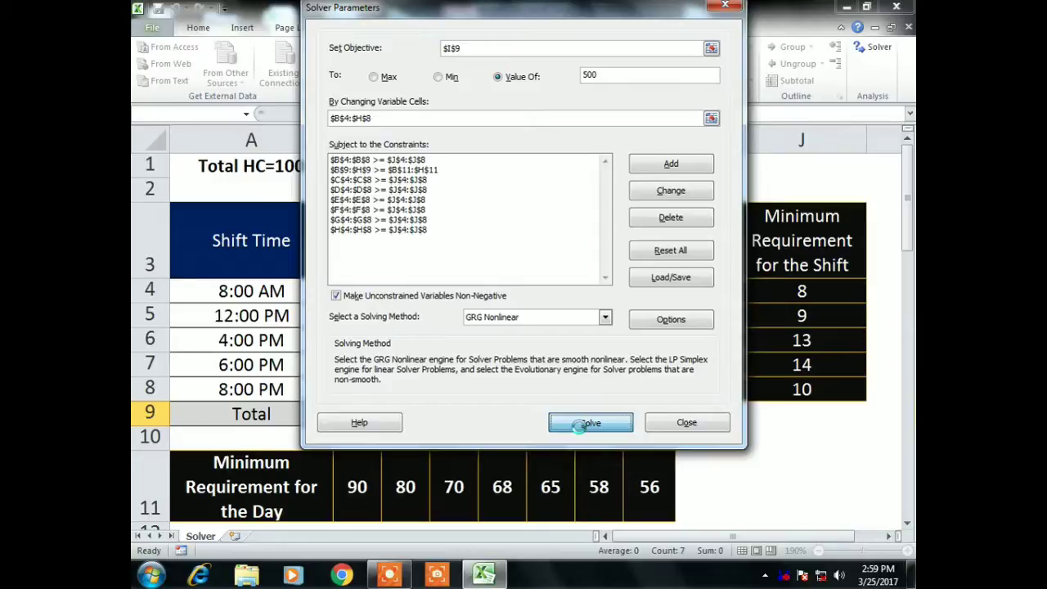
{"action": "left_click", "coordinate": [383, 311]}
{"action": "left_click", "coordinate": [502, 317]}
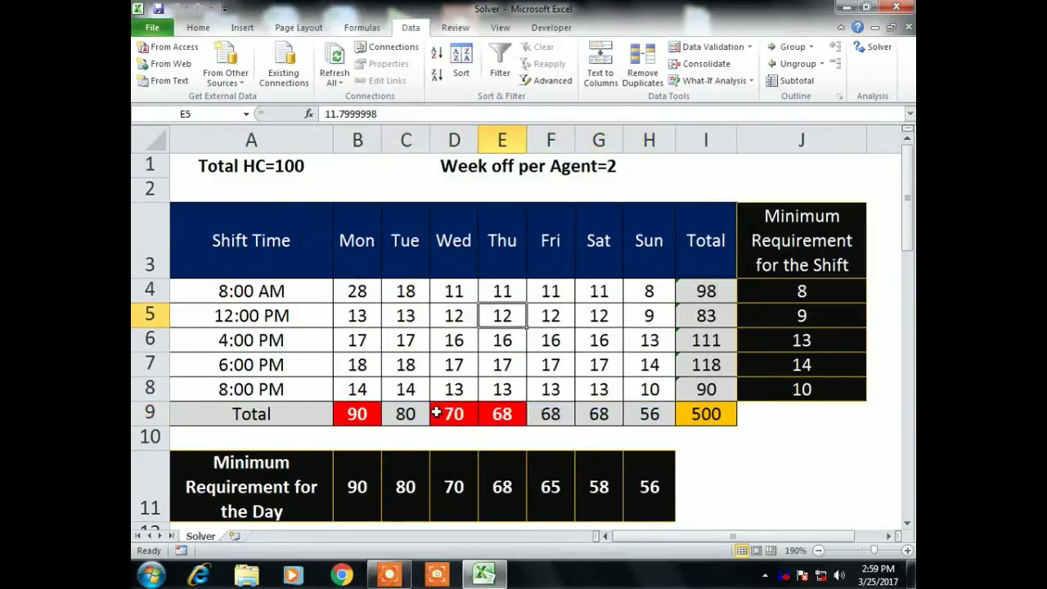
- Inspect the Monday, Wednesday, Thursday and Friday totals in row 9 against the minimum requirements for the day
{"action": "left_click", "coordinate": [360, 413]}
{"action": "left_click", "coordinate": [436, 414]}
{"action": "left_click", "coordinate": [548, 414]}
{"action": "left_click", "coordinate": [503, 414]}
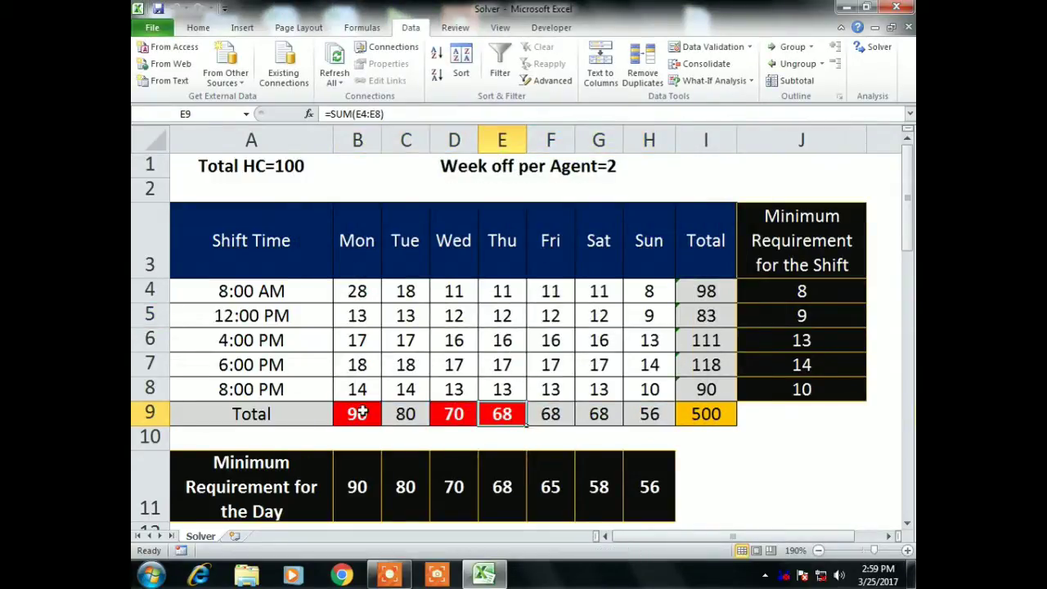
{"action": "left_click", "coordinate": [360, 412]}
{"action": "left_click", "coordinate": [462, 418]}
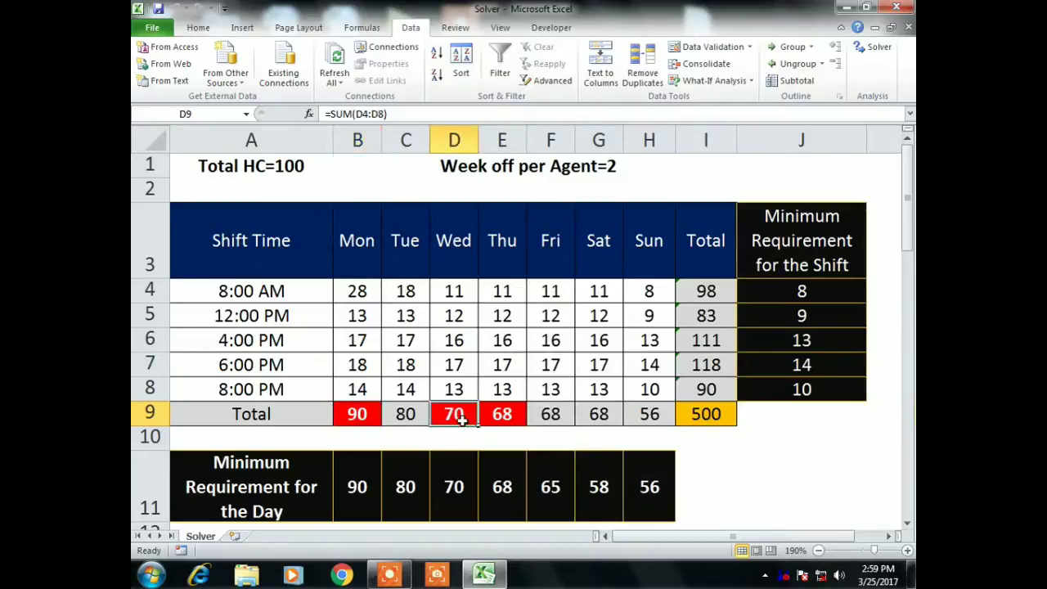
- Show Wednesday's total in D9 with six decimal places and widen column D to a width of 10.57
{"action": "left_click", "coordinate": [198, 27]}
{"action": "left_click", "coordinate": [564, 75]}
{"action": "left_click", "coordinate": [564, 75]}
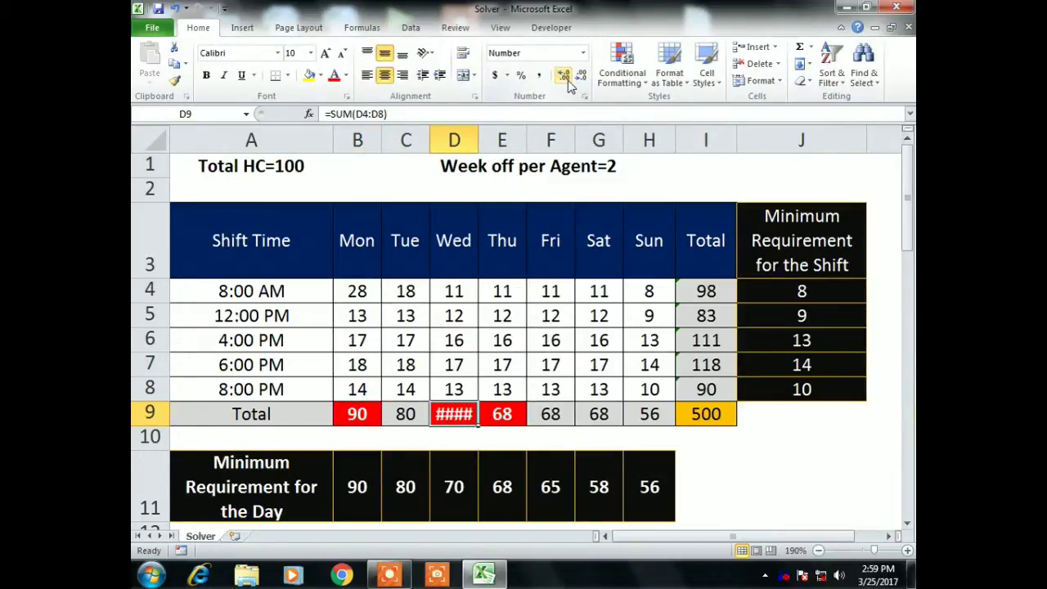
{"action": "left_click_drag", "start_coordinate": [478, 141], "coordinate": [546, 158]}
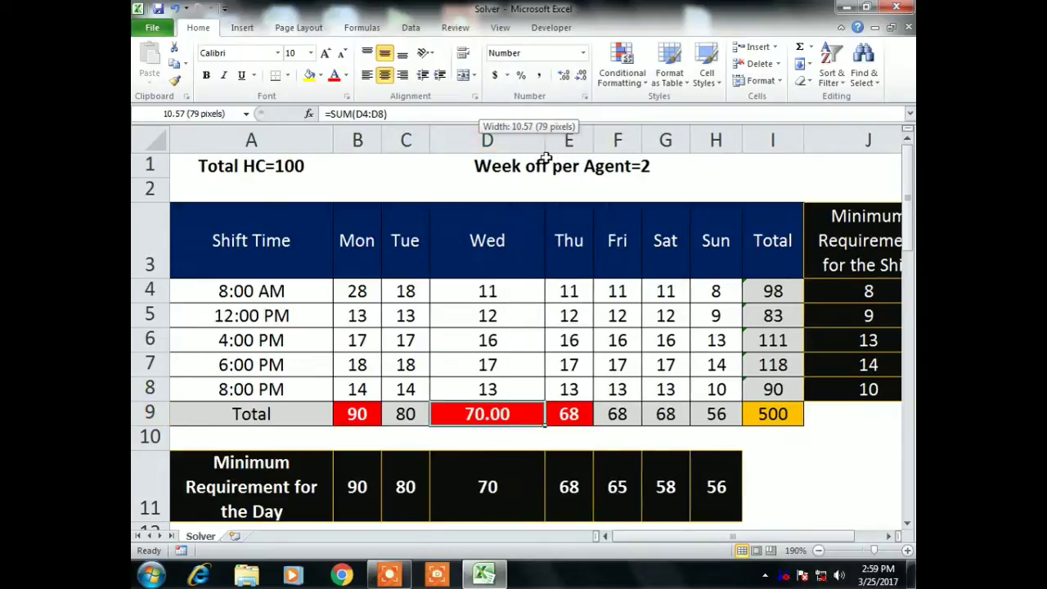
{"action": "left_click", "coordinate": [566, 77]}
{"action": "left_click", "coordinate": [567, 77]}
{"action": "left_click", "coordinate": [566, 79]}
{"action": "left_click", "coordinate": [566, 78]}
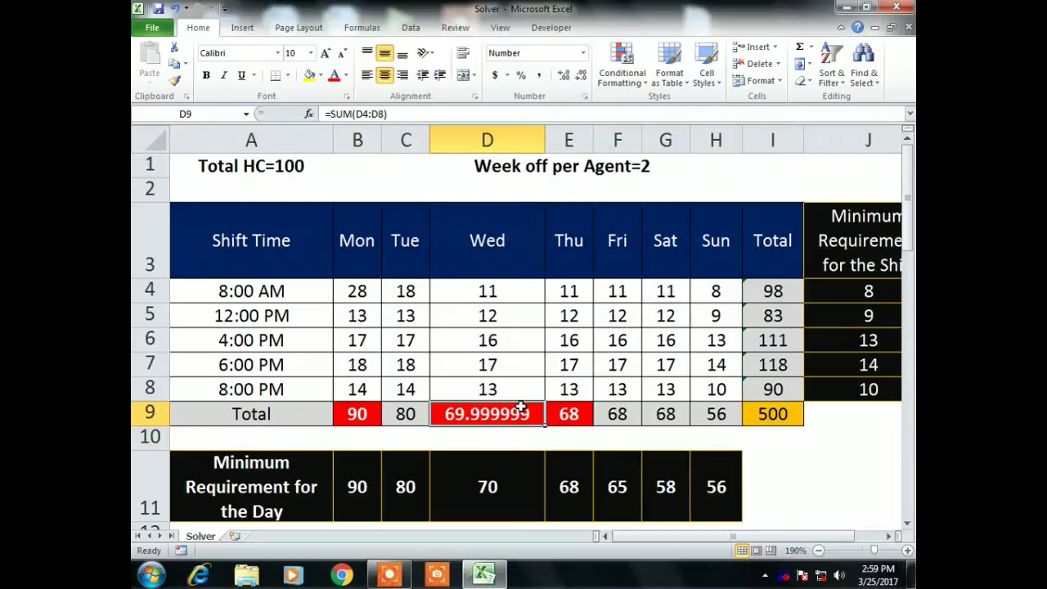
- Reduce Wednesday's total in D9 back to no decimal places and narrow column D to fit
{"action": "left_click", "coordinate": [581, 76]}
{"action": "left_click", "coordinate": [581, 75]}
{"action": "left_click", "coordinate": [581, 75]}
{"action": "left_click", "coordinate": [580, 75]}
{"action": "left_click", "coordinate": [581, 76]}
{"action": "left_click", "coordinate": [581, 75]}
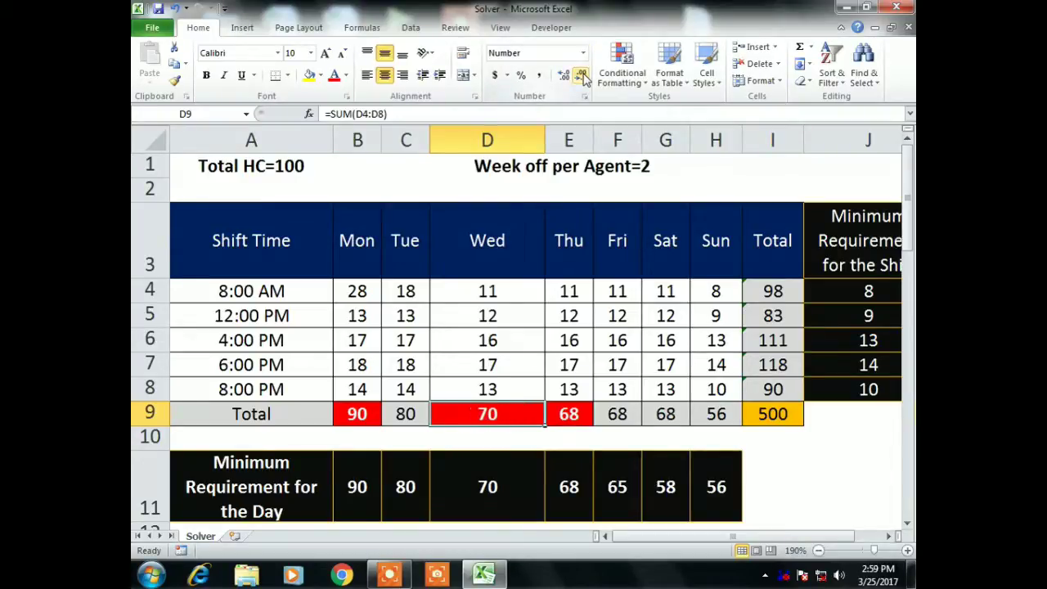
{"action": "left_click_drag", "start_coordinate": [545, 136], "coordinate": [477, 136]}
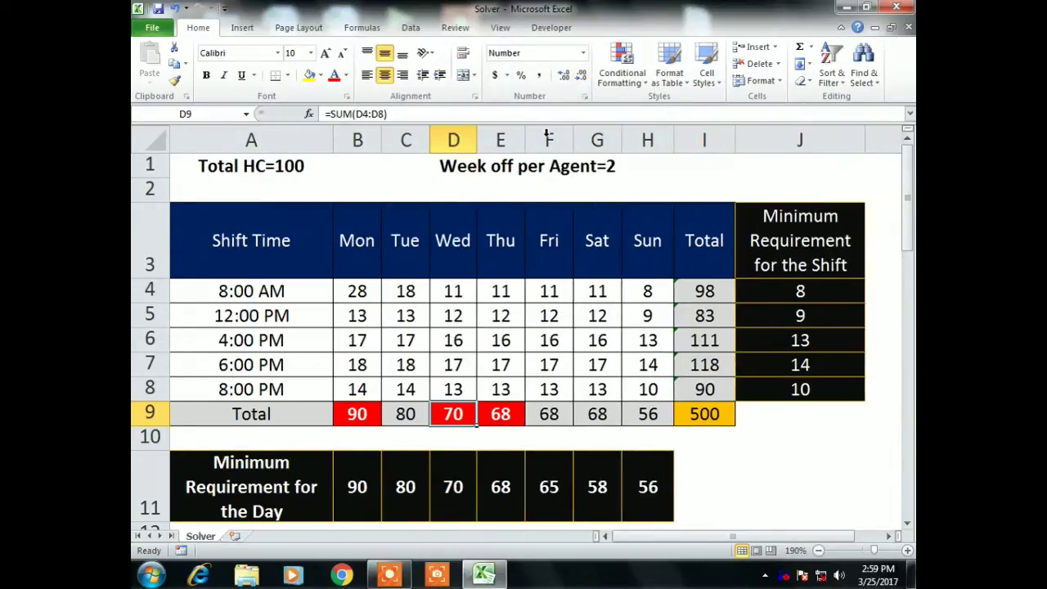
- Delete the conditional formatting rule "Cell Value < B11" from the daily totals in B9:H9
{"action": "left_click", "coordinate": [571, 337]}
{"action": "left_click_drag", "start_coordinate": [352, 414], "coordinate": [646, 414]}
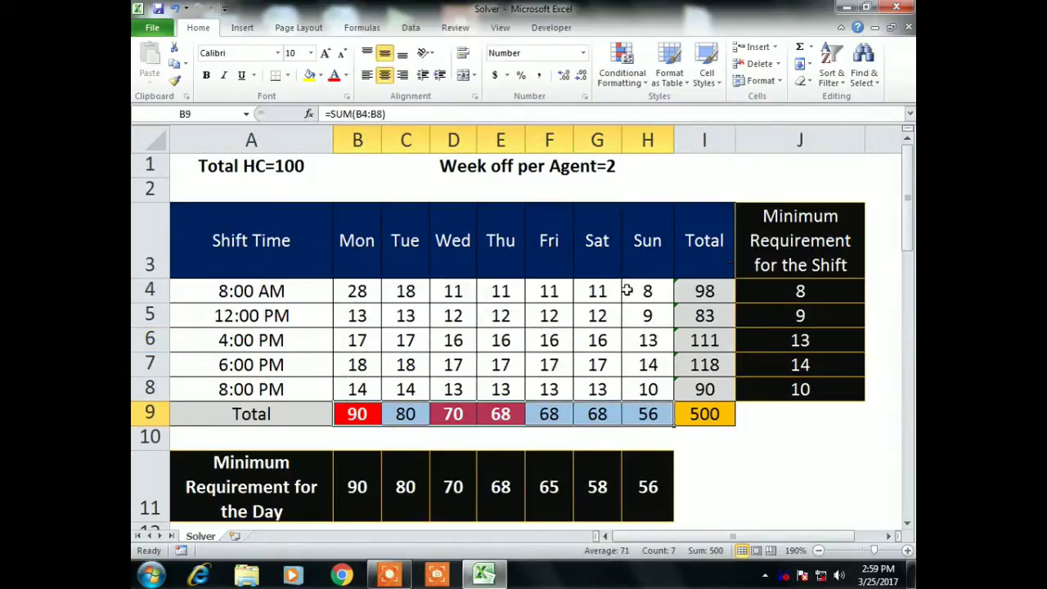
{"action": "key", "text": "alt+o"}
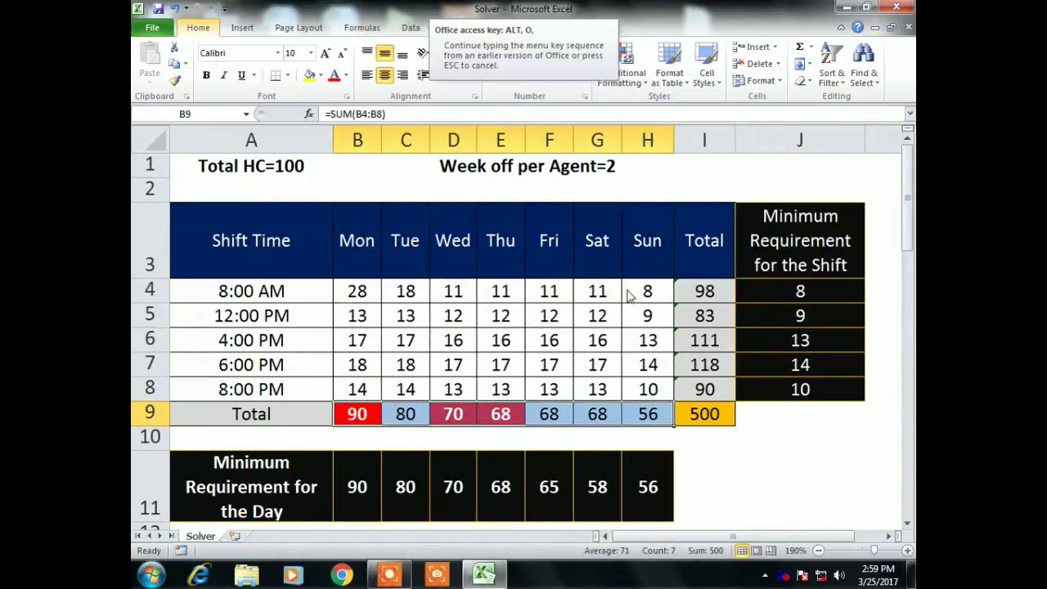
{"action": "key", "text": "d"}
{"action": "left_click", "coordinate": [374, 215]}
{"action": "left_click", "coordinate": [497, 172]}
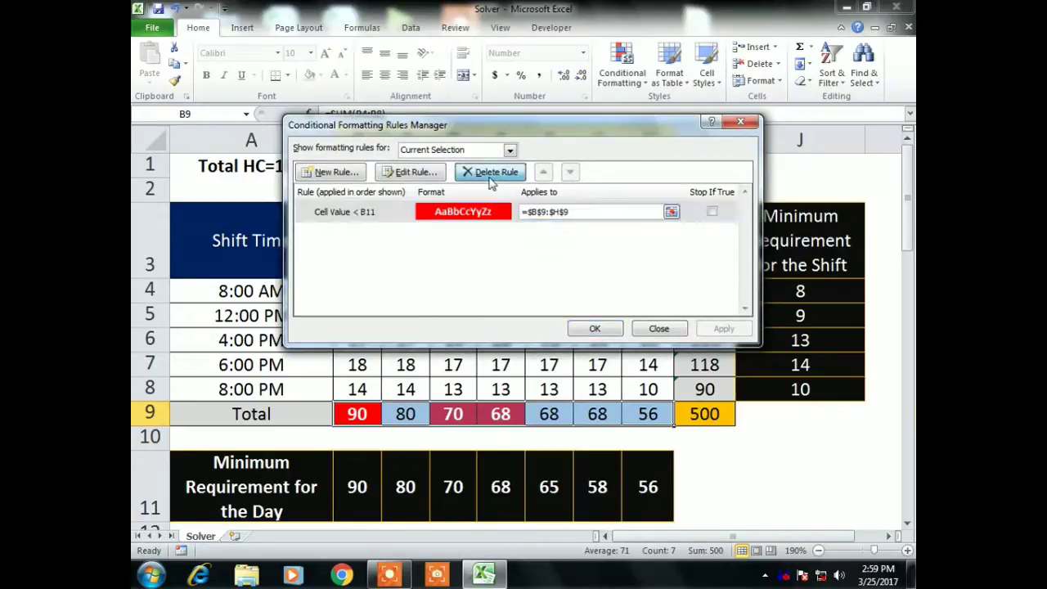
- Create a formula-based conditional formatting rule for B9:H9 with =ROUND(B9,0)<B11
{"action": "left_click", "coordinate": [332, 173]}
{"action": "left_click", "coordinate": [442, 195]}
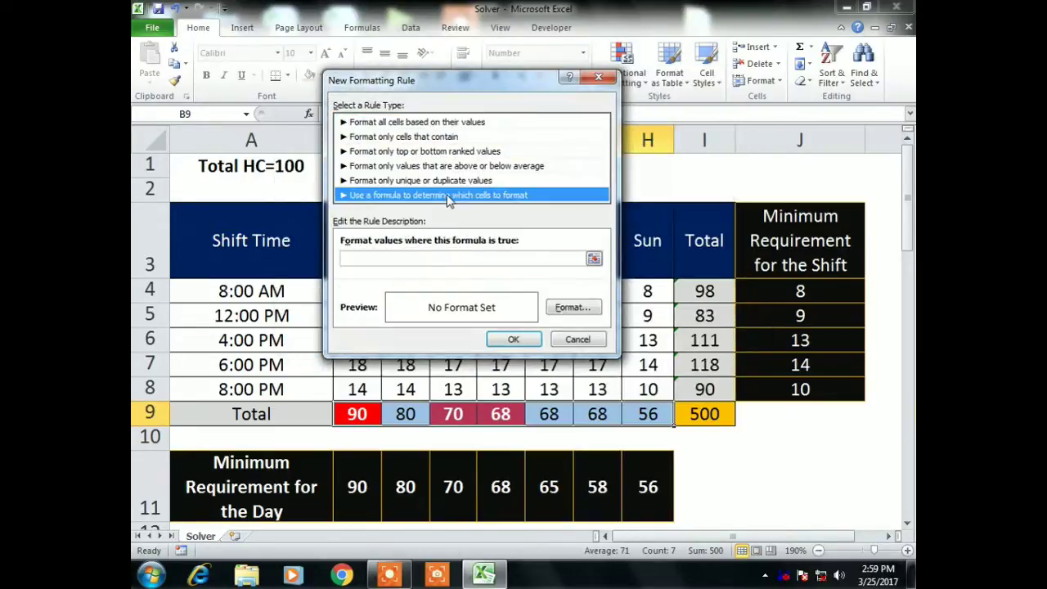
{"action": "left_click", "coordinate": [390, 260]}
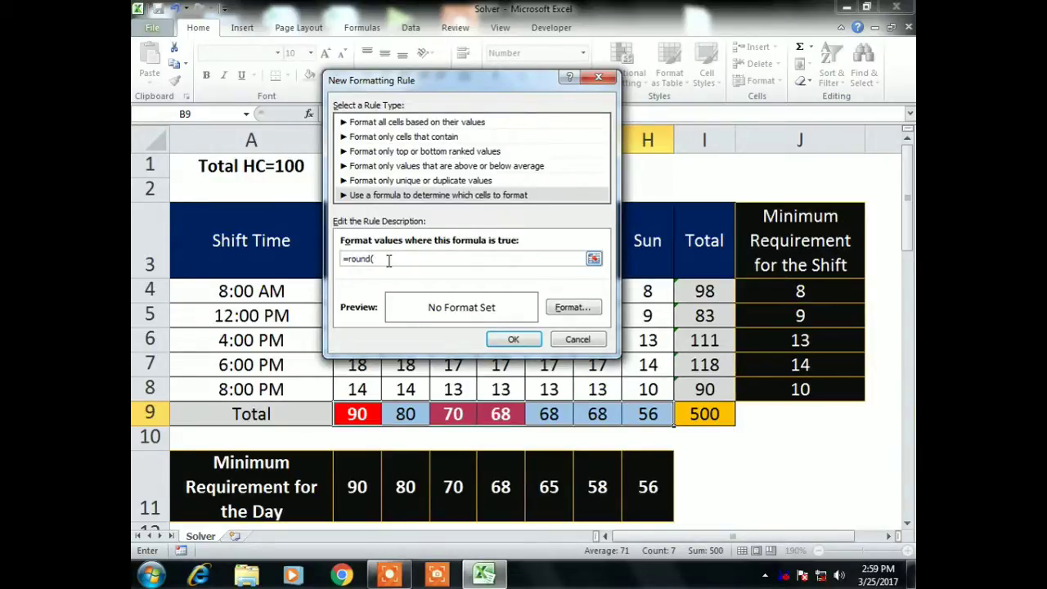
{"action": "left_click", "coordinate": [350, 419]}
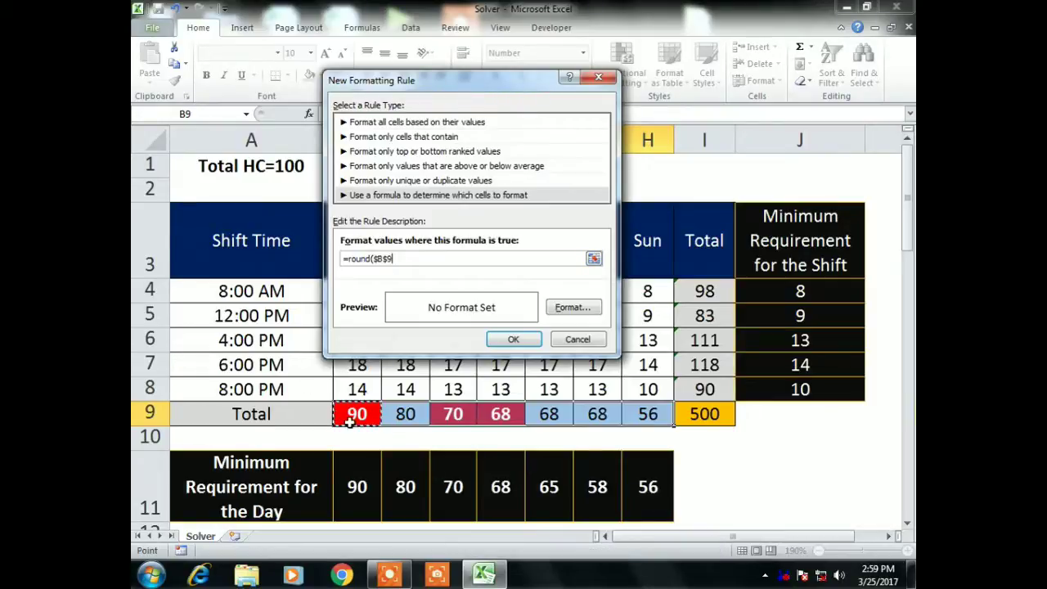
{"action": "key", "text": "F4"}
{"action": "key", "text": "F4"}
{"action": "type", "text": ",0)<"}
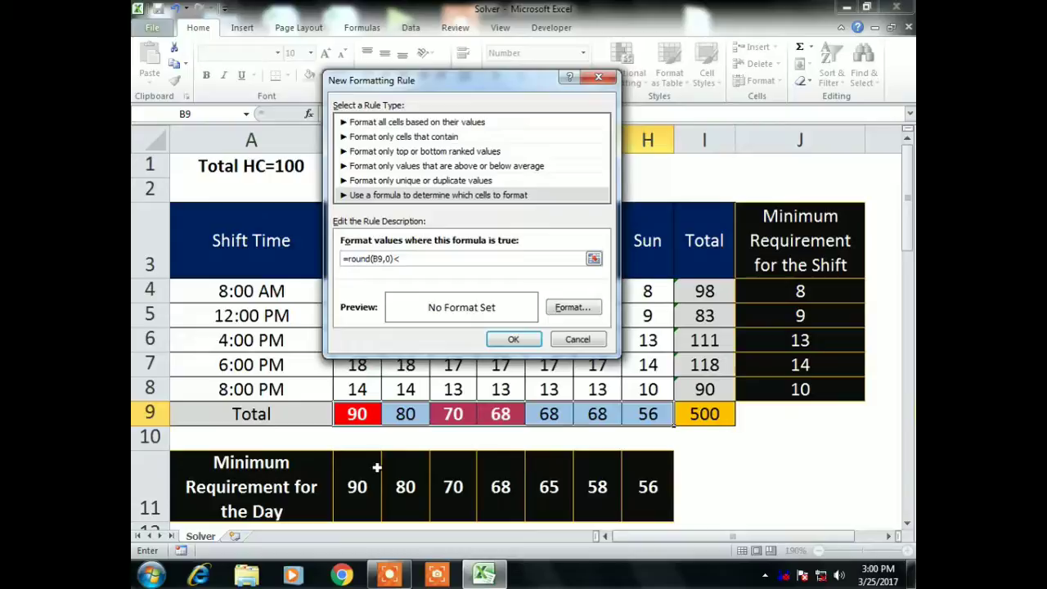
{"action": "left_click", "coordinate": [353, 475]}
- Format the new rule with bold white text on a red fill and apply it to the daily totals
{"action": "left_click", "coordinate": [577, 308]}
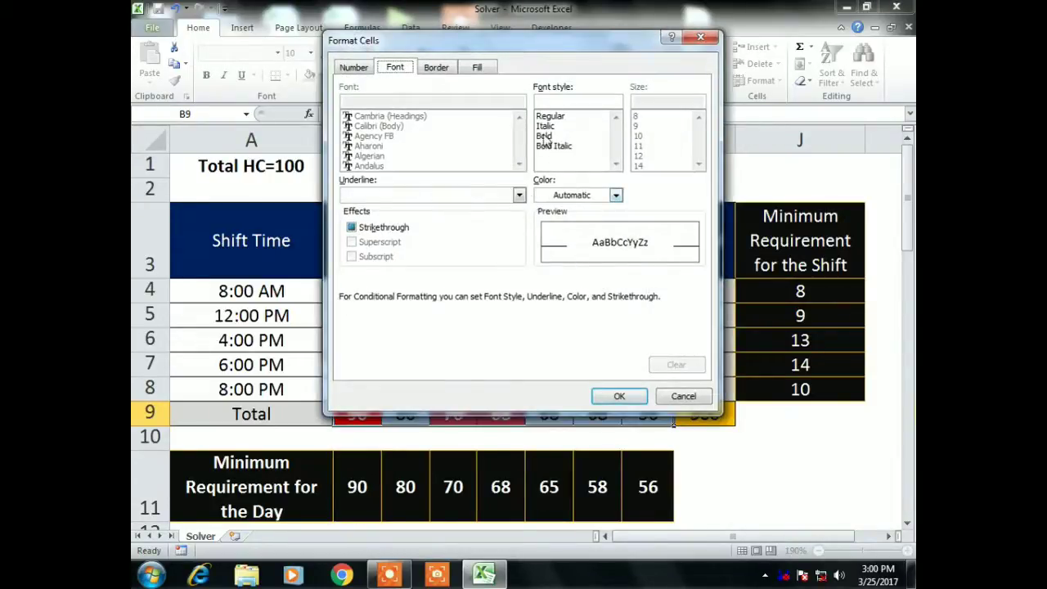
{"action": "left_click", "coordinate": [544, 137]}
{"action": "left_click", "coordinate": [615, 195]}
{"action": "left_click", "coordinate": [555, 243]}
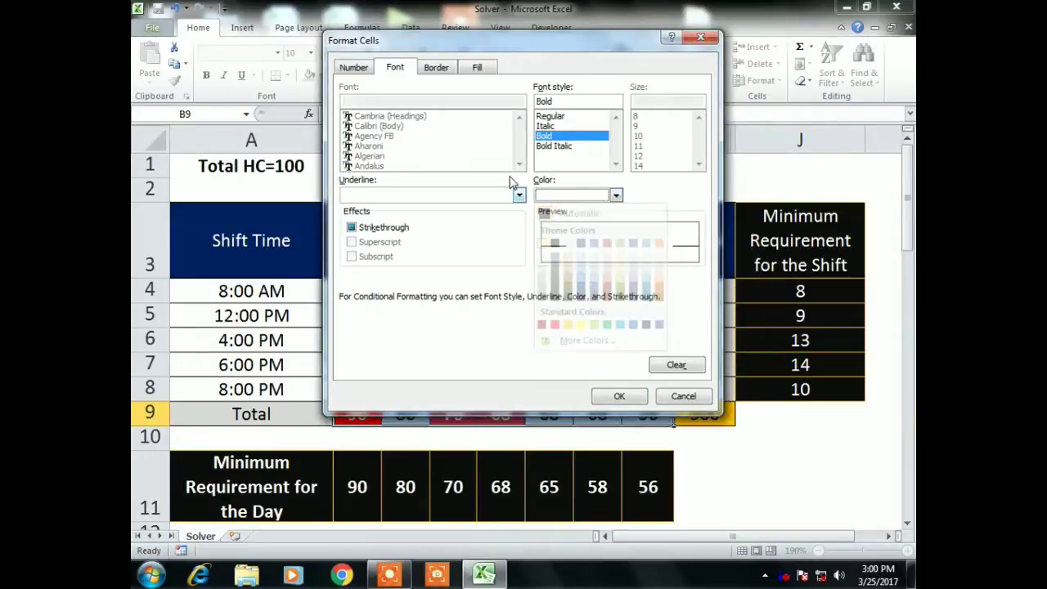
{"action": "left_click", "coordinate": [472, 69]}
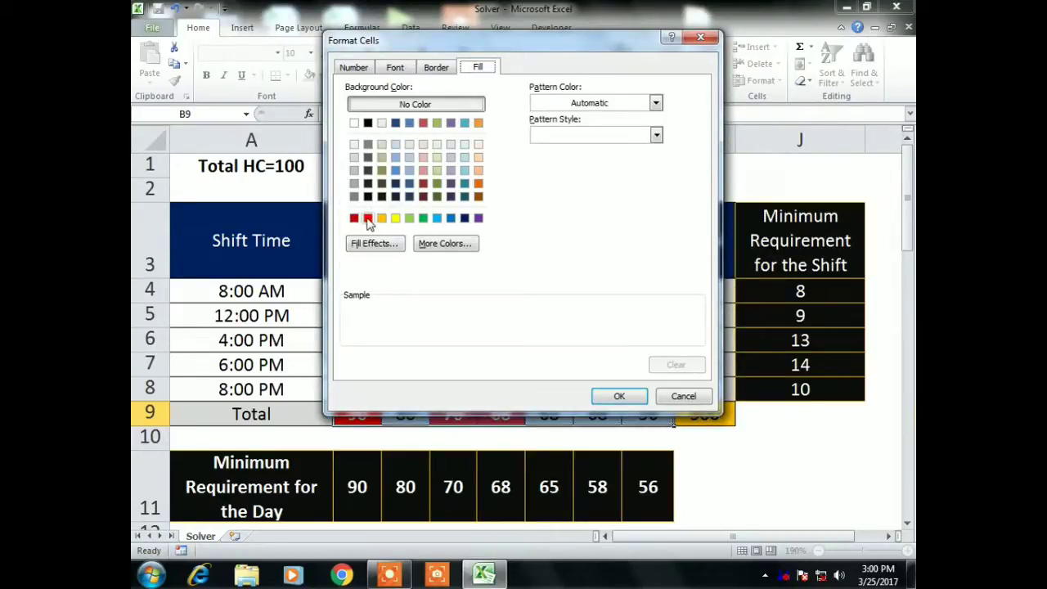
{"action": "left_click", "coordinate": [368, 217]}
{"action": "left_click", "coordinate": [619, 398]}
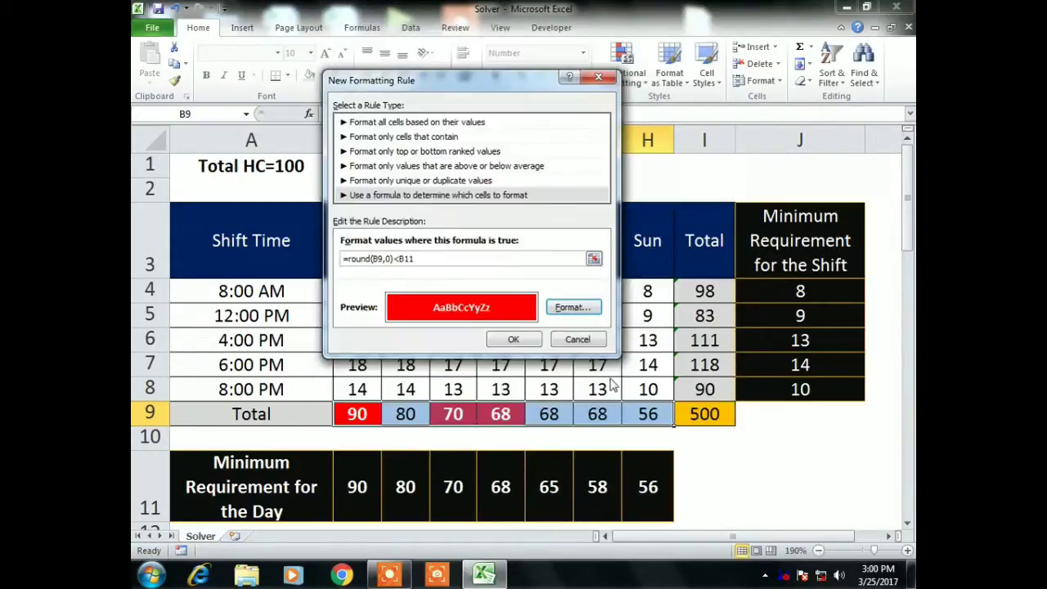
{"action": "left_click", "coordinate": [528, 344]}
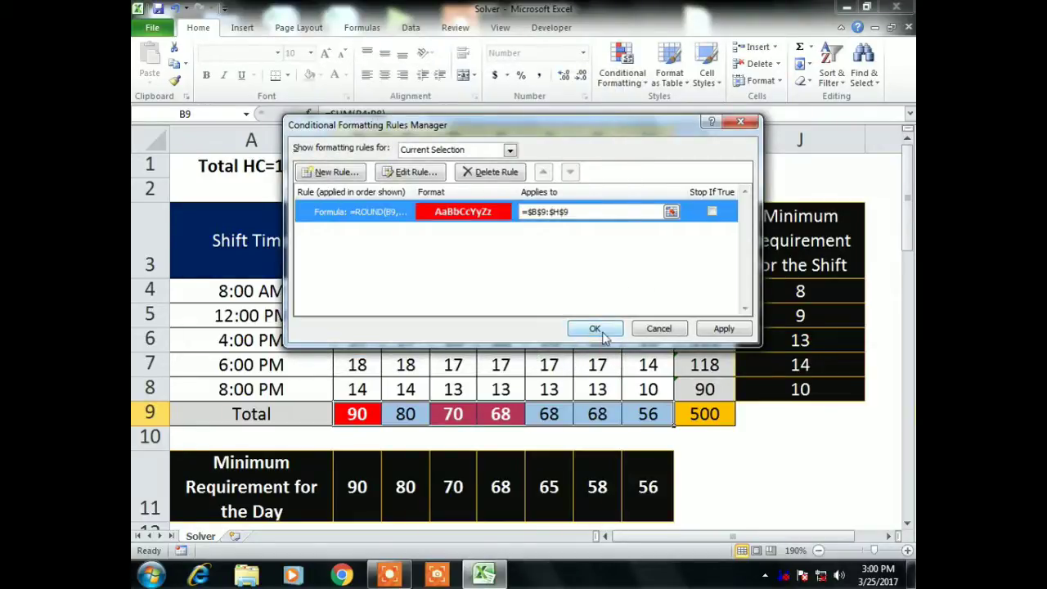
{"action": "left_click", "coordinate": [595, 329]}
{"action": "left_click", "coordinate": [595, 335]}
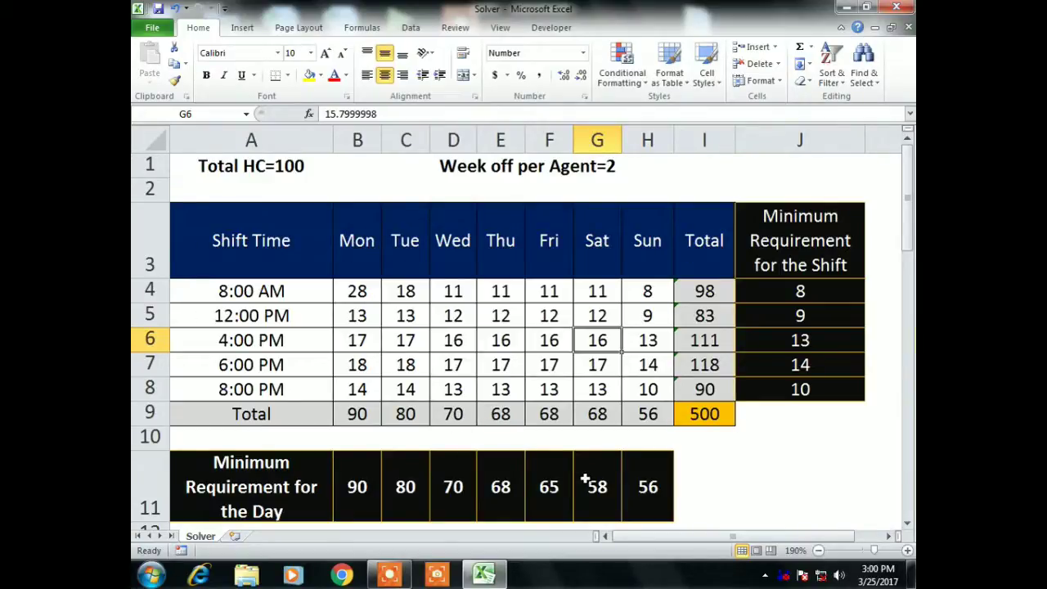
- Test the new rule by overwriting Friday's total in F9 with 64.5
{"action": "left_click", "coordinate": [557, 474]}
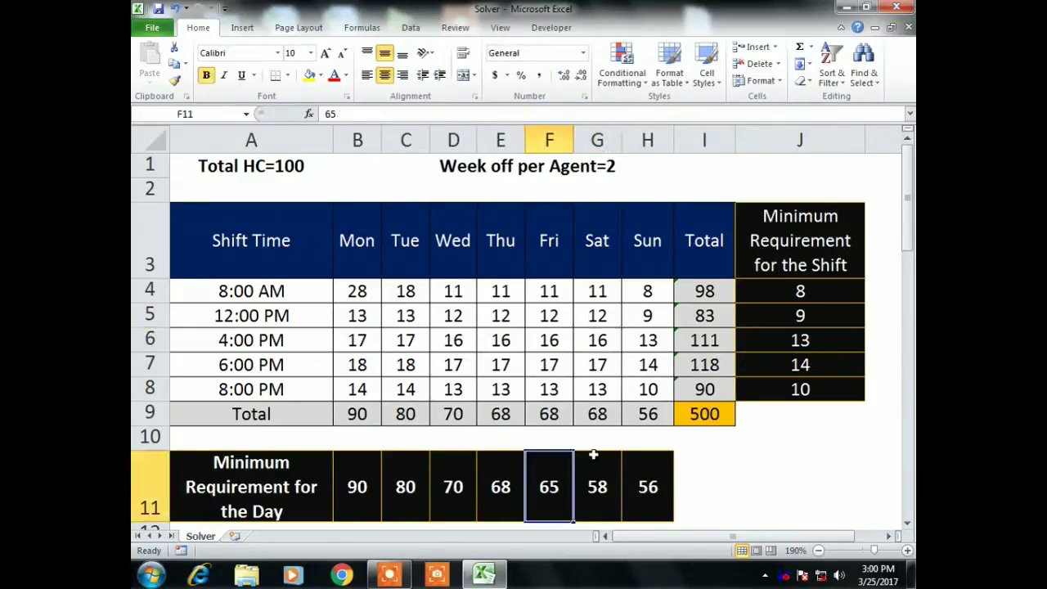
{"action": "left_click", "coordinate": [559, 419]}
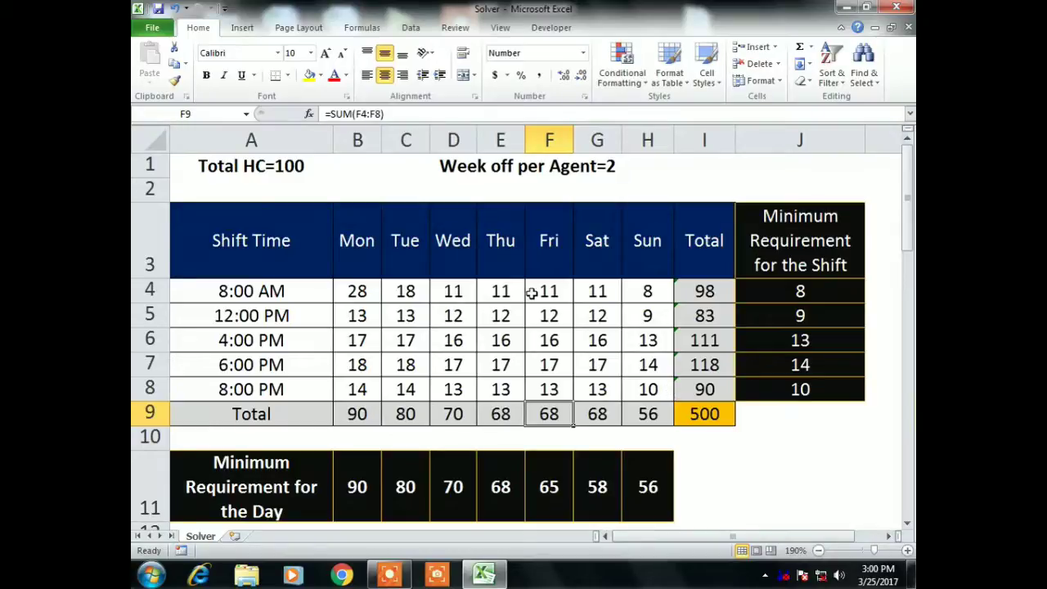
{"action": "type", "text": "64.5"}
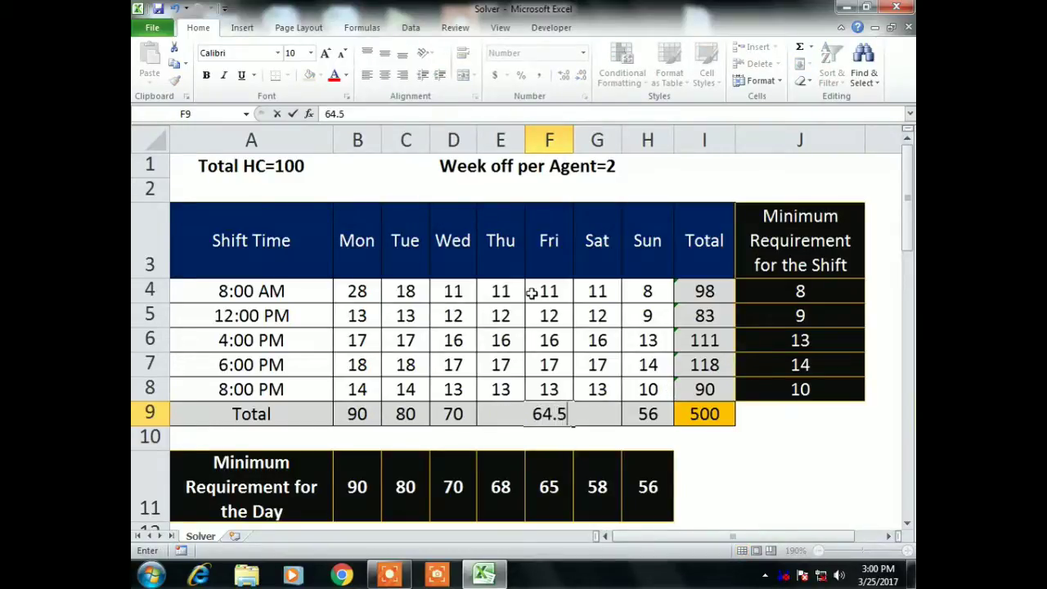
{"action": "key", "text": "Return"}
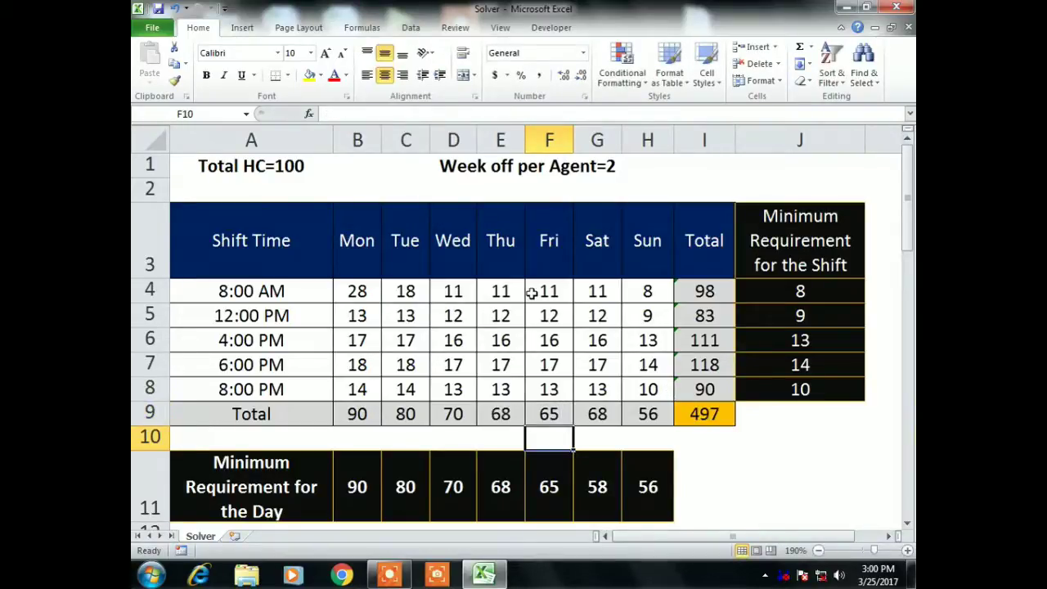
- Test the conditional formatting rule by overwriting Friday's total in F9 with 64.4
{"action": "key", "text": "Up"}
{"action": "key", "text": "BackSpace"}
{"action": "type", "text": "64.4"}
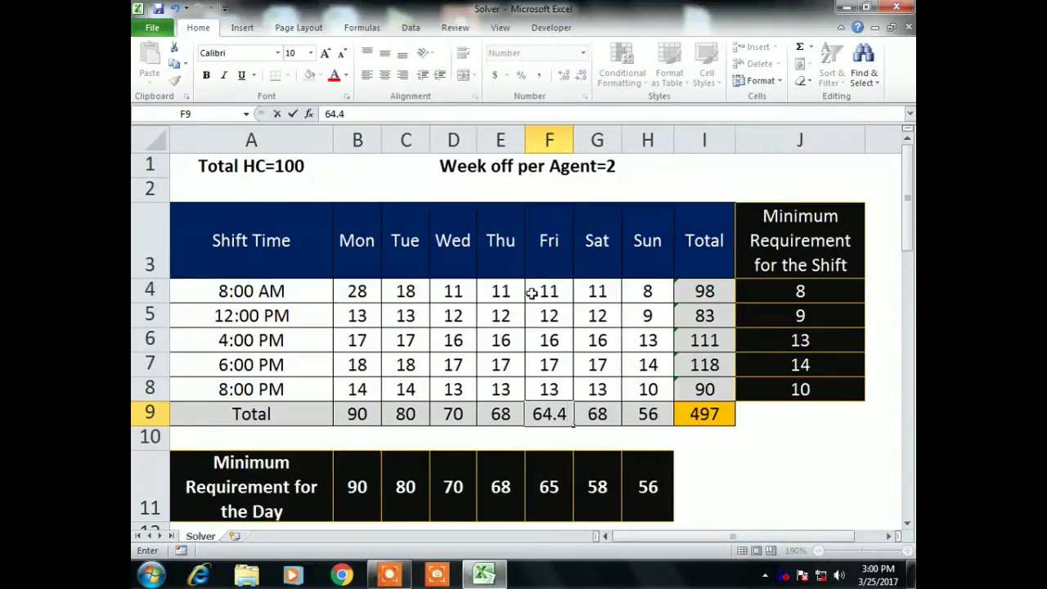
{"action": "key", "text": "Return"}
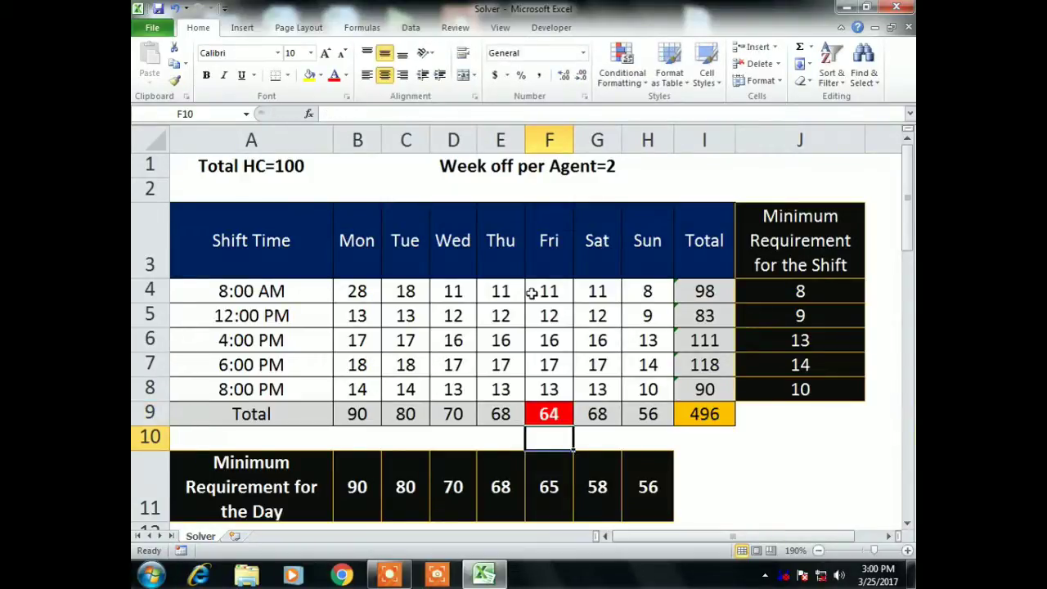
- Show one decimal place in Friday's total F9 and widen column F
{"action": "key", "text": "Up"}
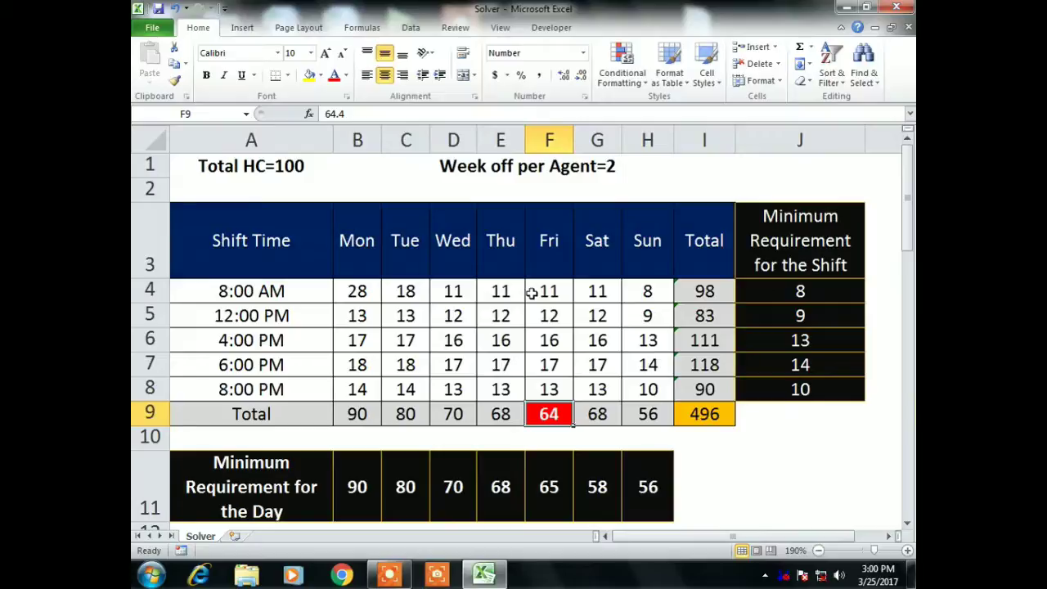
{"action": "left_click", "coordinate": [564, 75]}
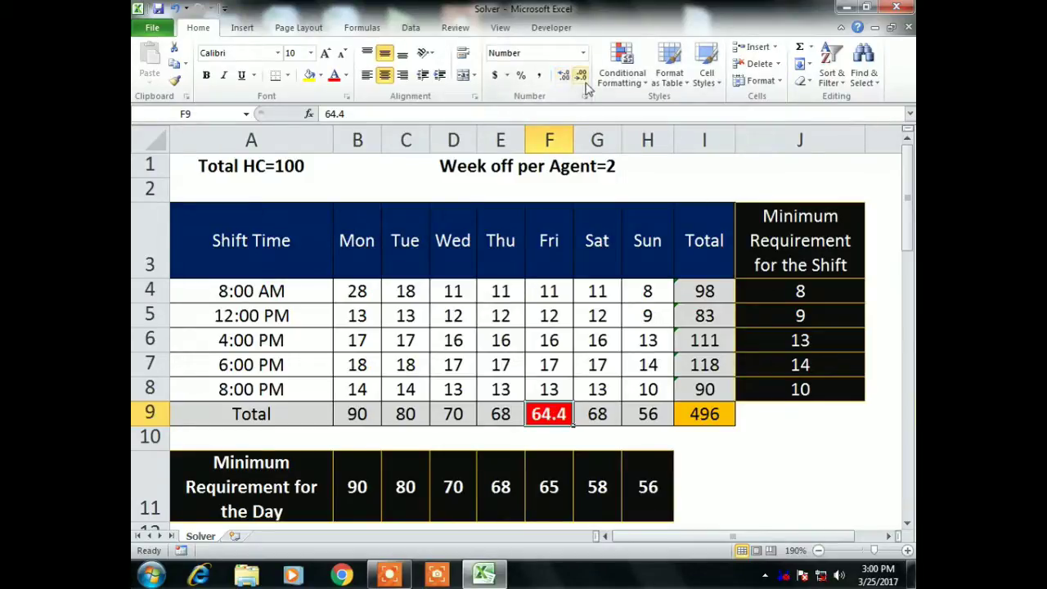
{"action": "left_click_drag", "start_coordinate": [574, 139], "coordinate": [605, 140]}
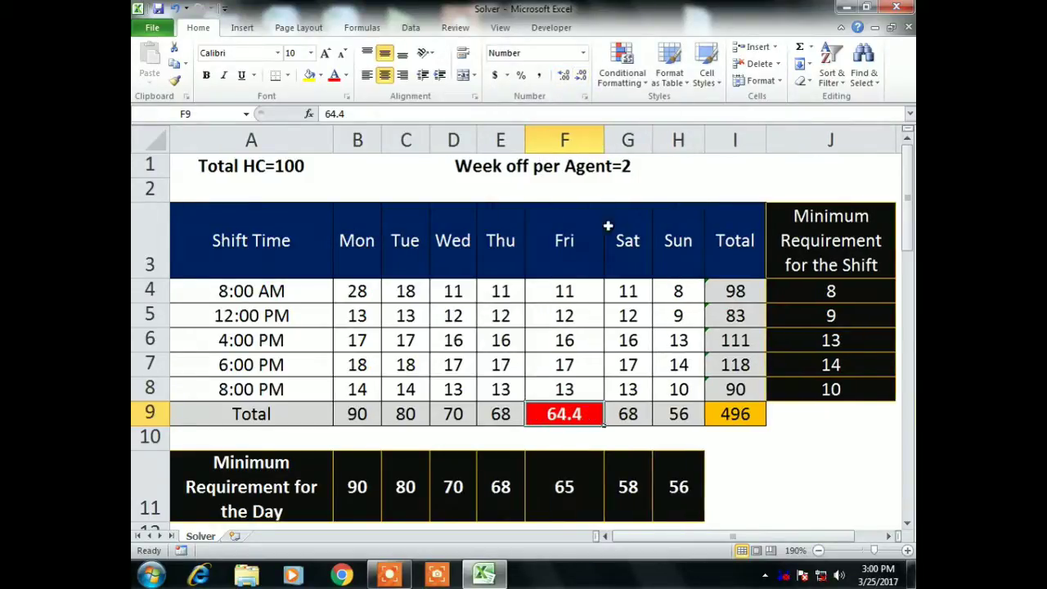
- Test the rounding threshold of the rule by entering 64.5, 64.45 and 64.49 one after another in F9
{"action": "type", "text": "64.5"}
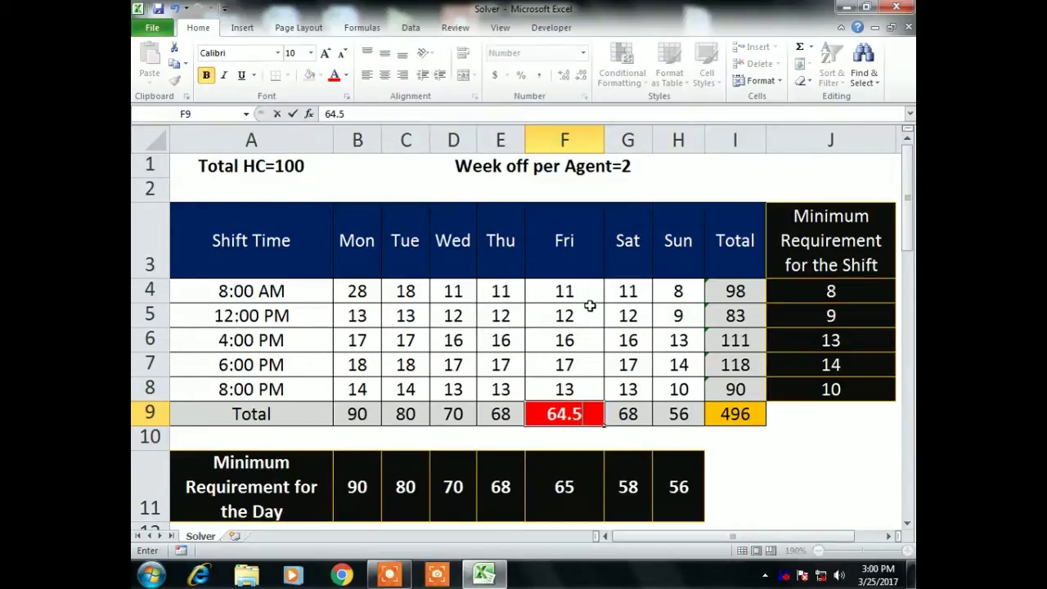
{"action": "key", "text": "Return"}
{"action": "key", "text": "Up"}
{"action": "type", "text": "64."}
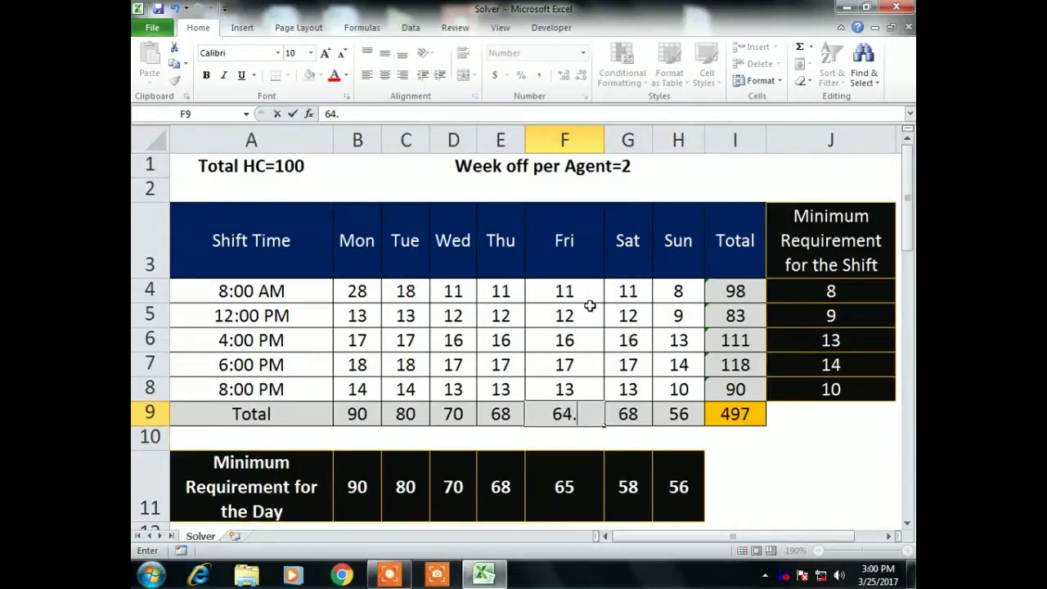
{"action": "type", "text": "45"}
{"action": "key", "text": "Return"}
{"action": "key", "text": "Up"}
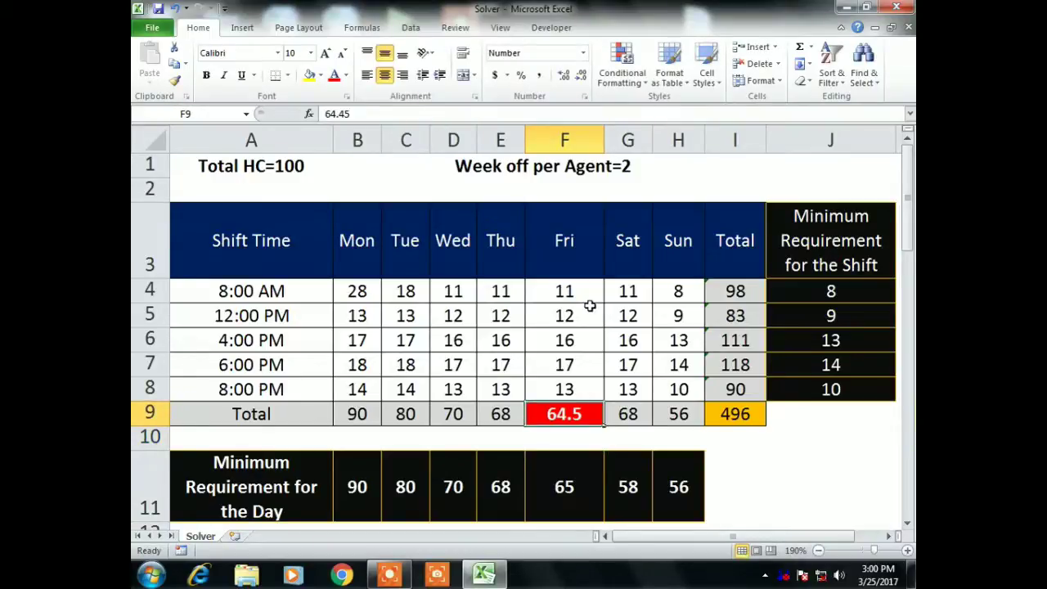
{"action": "type", "text": "64."}
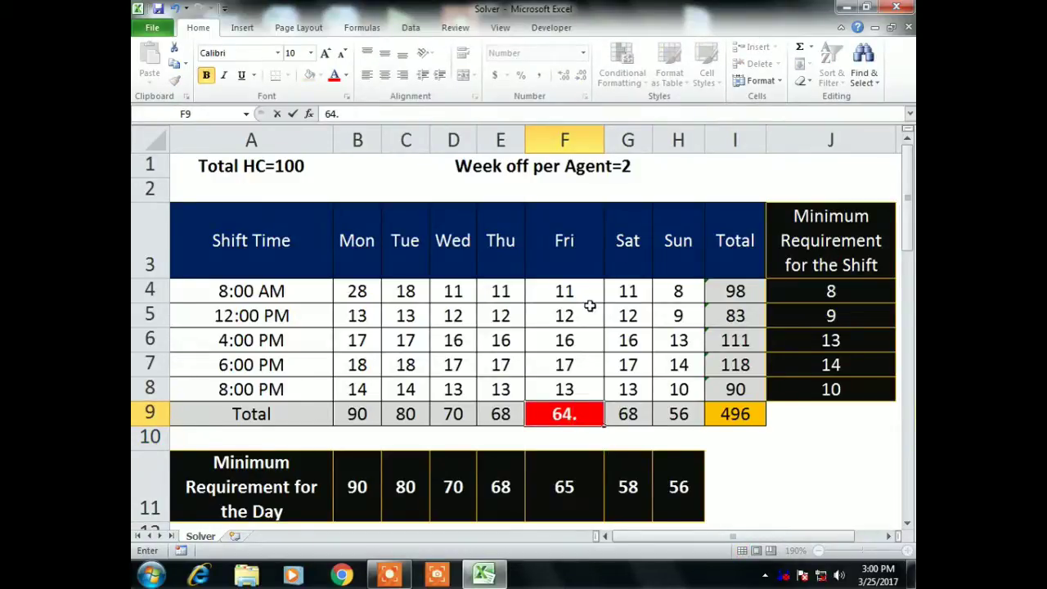
{"action": "type", "text": "49"}
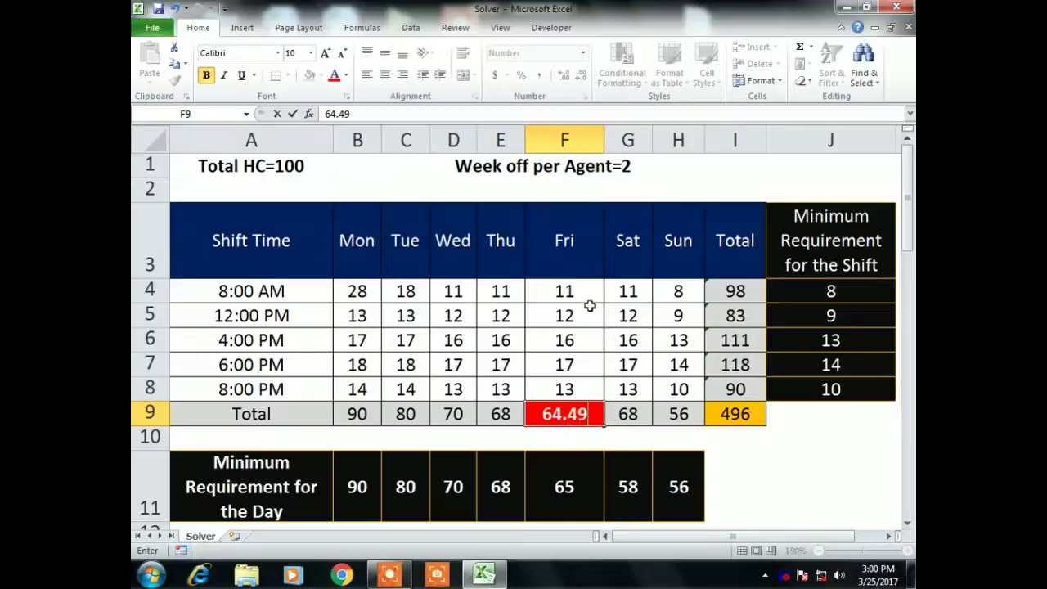
{"action": "key", "text": "Return"}
{"action": "key", "text": "Up"}
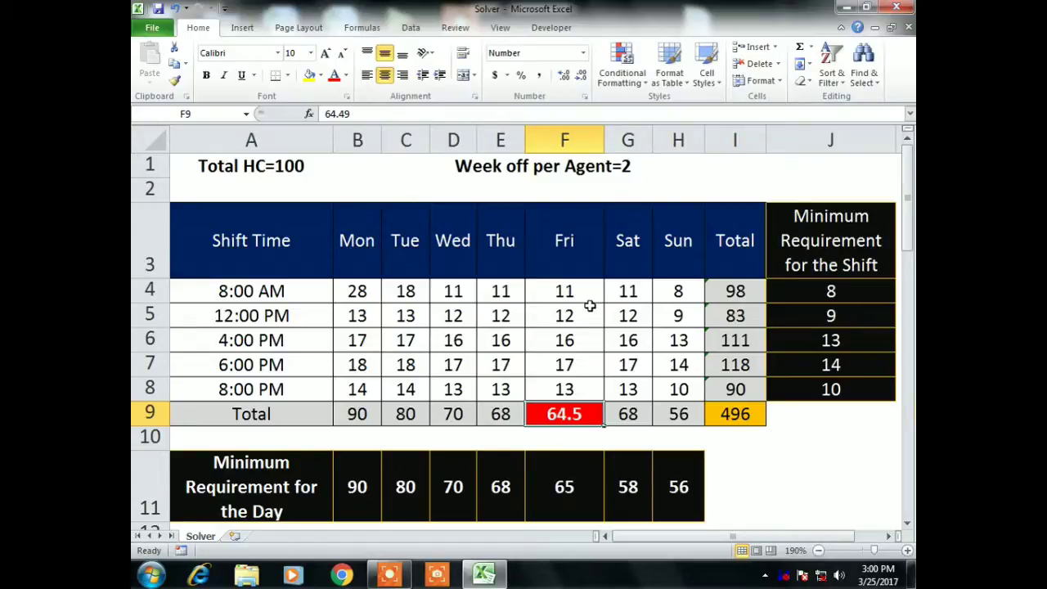
- Restore Friday's total by copying the formula from E9 into F9, and narrow column F to match the other day columns
{"action": "key", "text": "Left"}
{"action": "key", "text": "ctrl+c"}
{"action": "key", "text": "Right"}
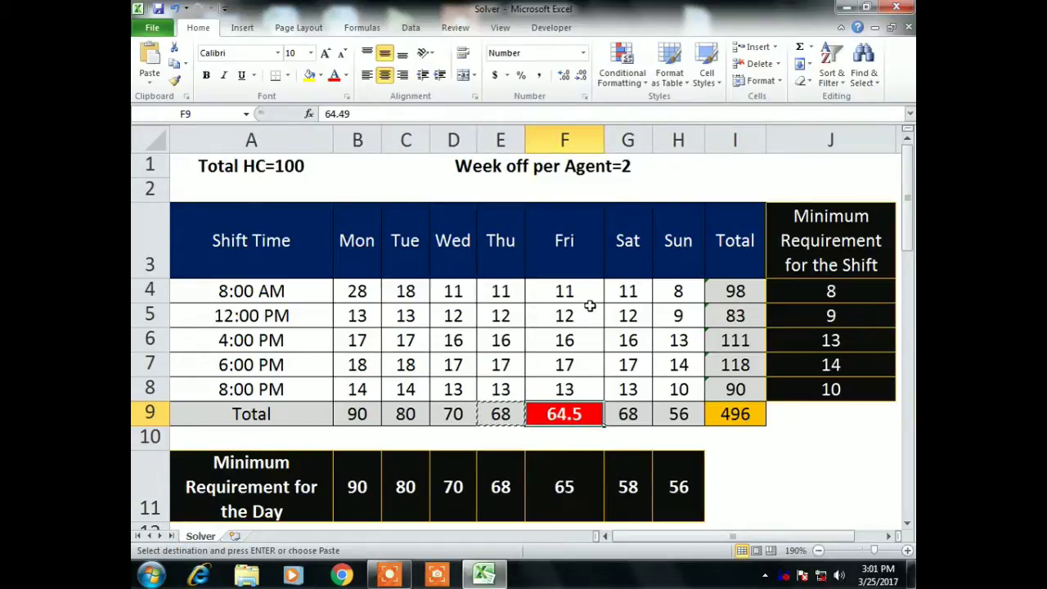
{"action": "key", "text": "ctrl+v"}
{"action": "key", "text": "Escape"}
{"action": "key", "text": "Up"}
{"action": "key", "text": "Home"}
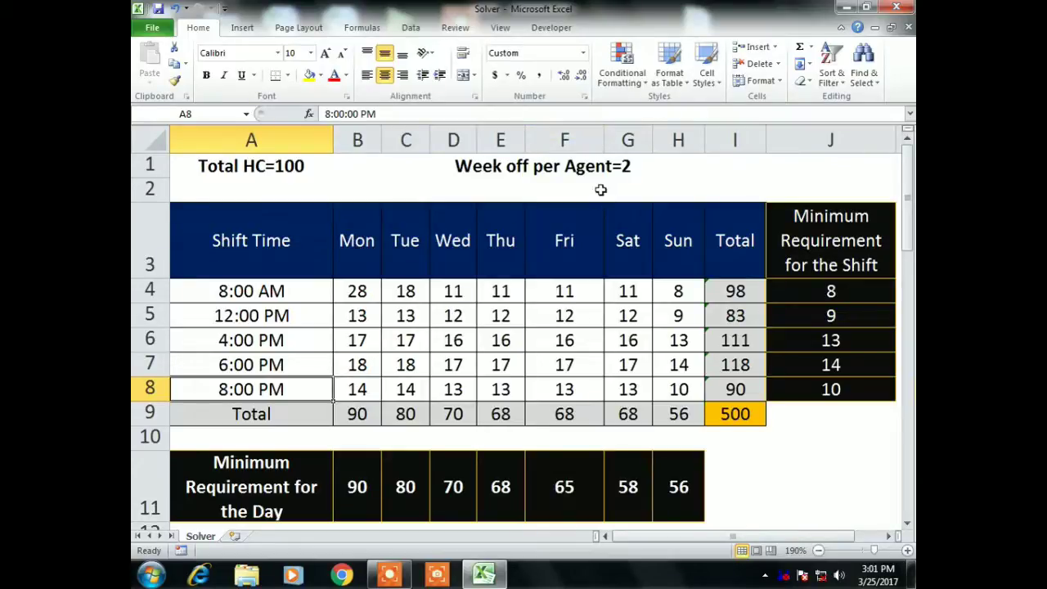
{"action": "left_click_drag", "start_coordinate": [607, 141], "coordinate": [574, 140]}
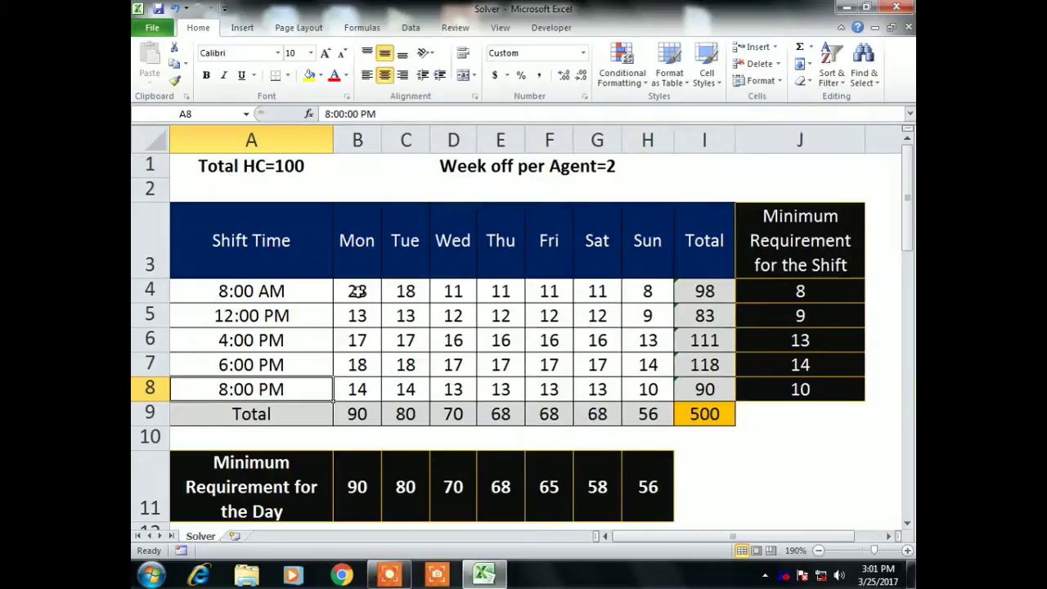
- Fill the shift schedule cells B4:H8 with a light orange background
{"action": "left_click_drag", "start_coordinate": [357, 291], "coordinate": [697, 393]}
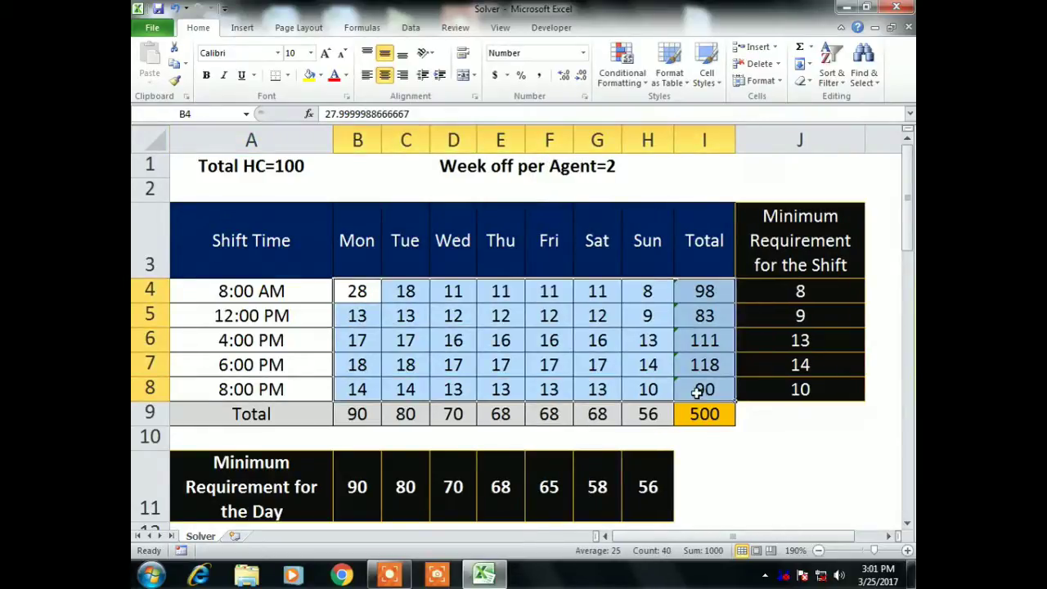
{"action": "key", "text": "shift+Left"}
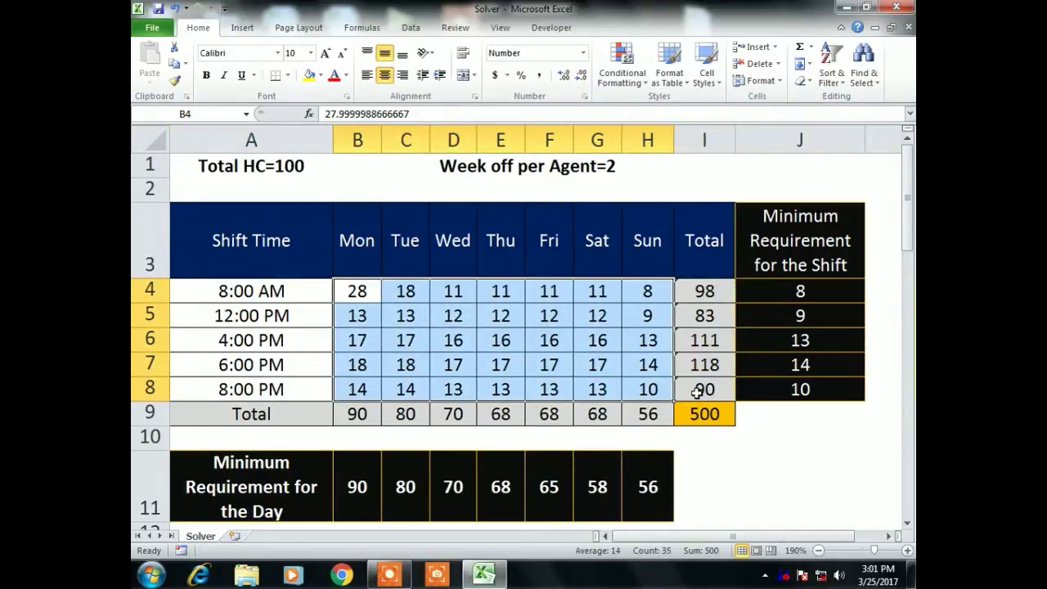
{"action": "left_click", "coordinate": [323, 75]}
{"action": "left_click", "coordinate": [422, 128]}
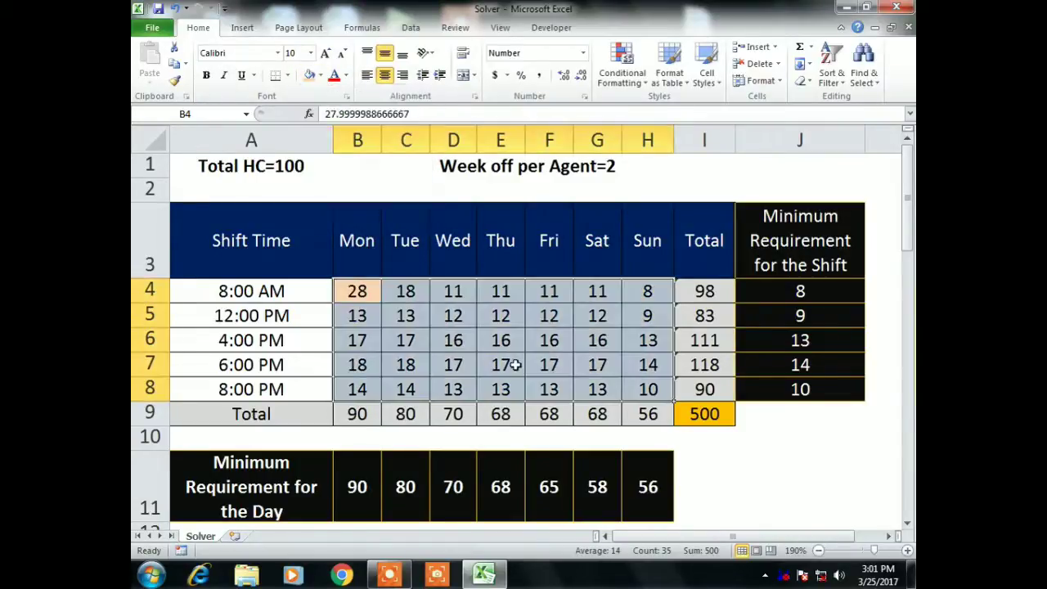
{"action": "left_click", "coordinate": [513, 364]}
- Clear all scheduled headcounts from B4:H8
{"action": "left_click_drag", "start_coordinate": [356, 295], "coordinate": [633, 388]}
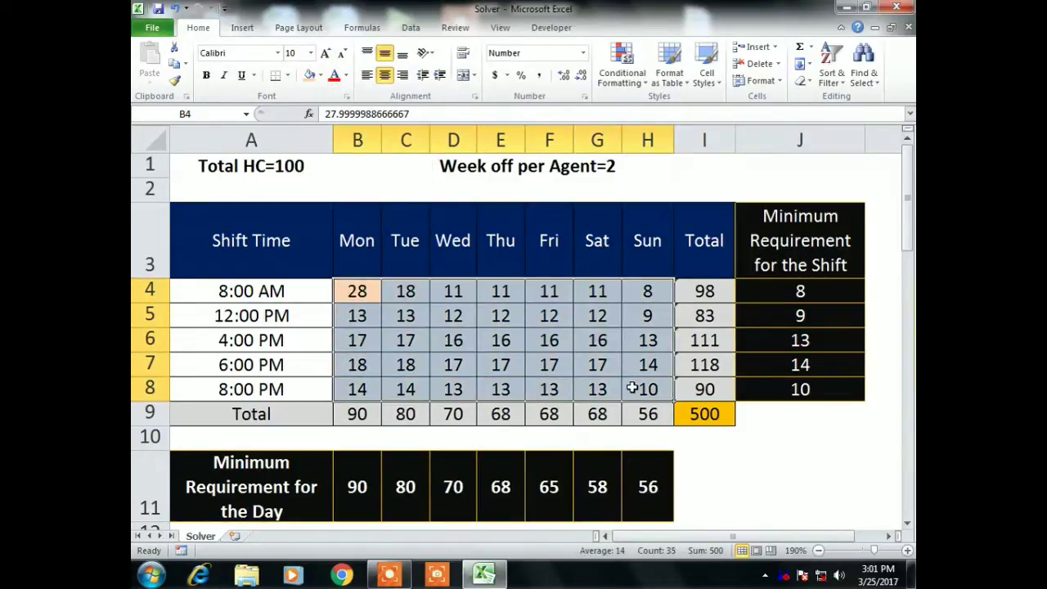
{"action": "key", "text": "Delete"}
{"action": "left_click", "coordinate": [497, 341]}
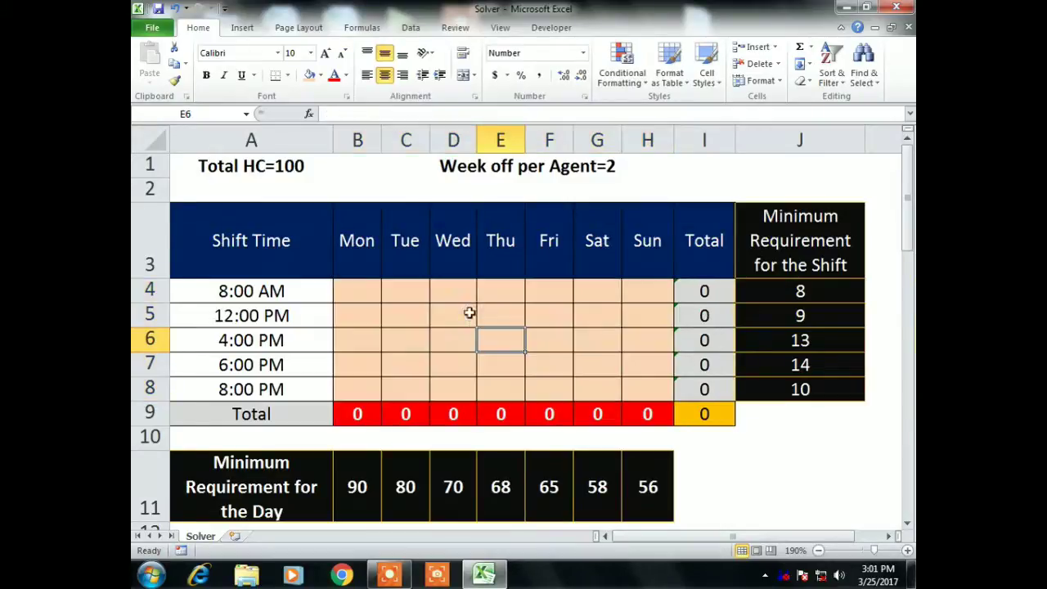
- Open the Solver parameters for the emptied shift schedule
{"action": "left_click", "coordinate": [410, 27]}
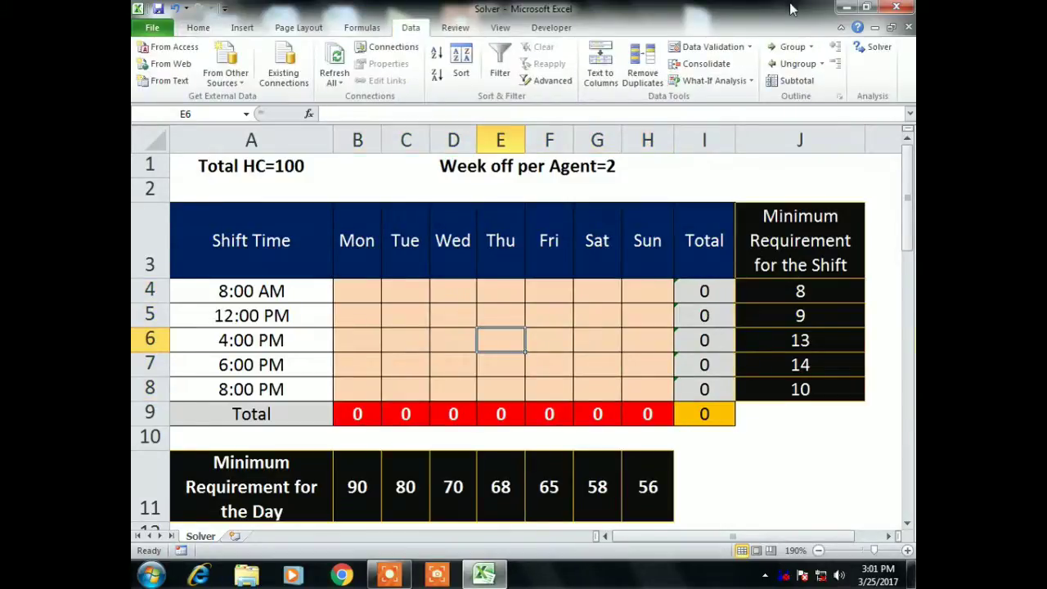
{"action": "left_click", "coordinate": [877, 47]}
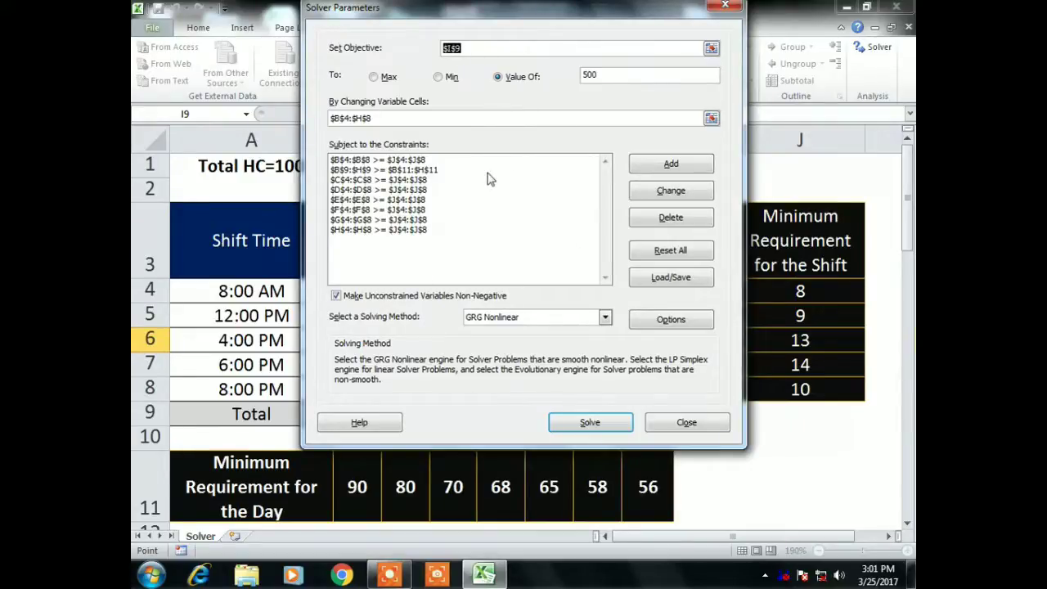
{"action": "left_click_drag", "start_coordinate": [509, 13], "coordinate": [483, 29]}
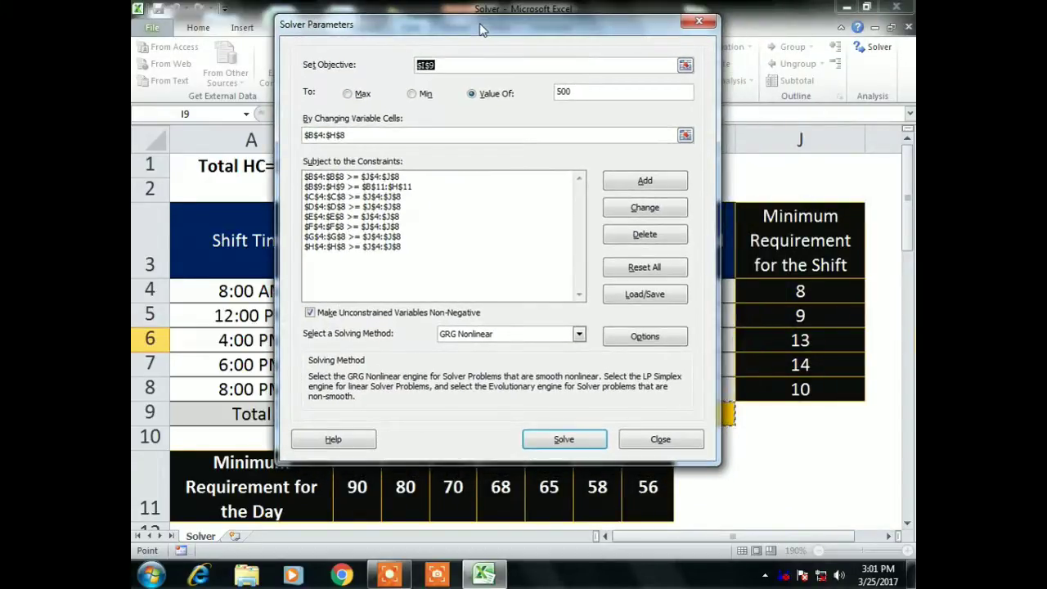